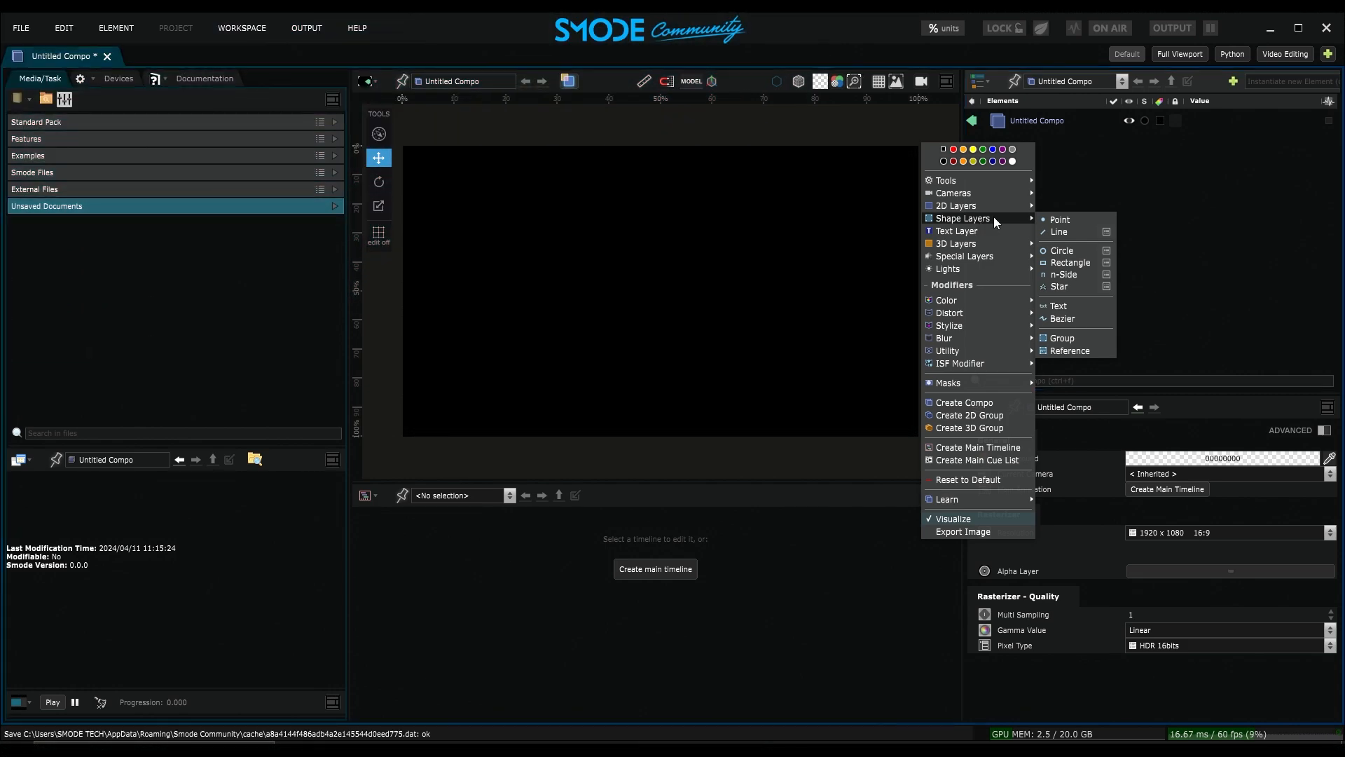
- Add a circle shape layer to the composition and examine its outline up close
left_click(1061, 251)
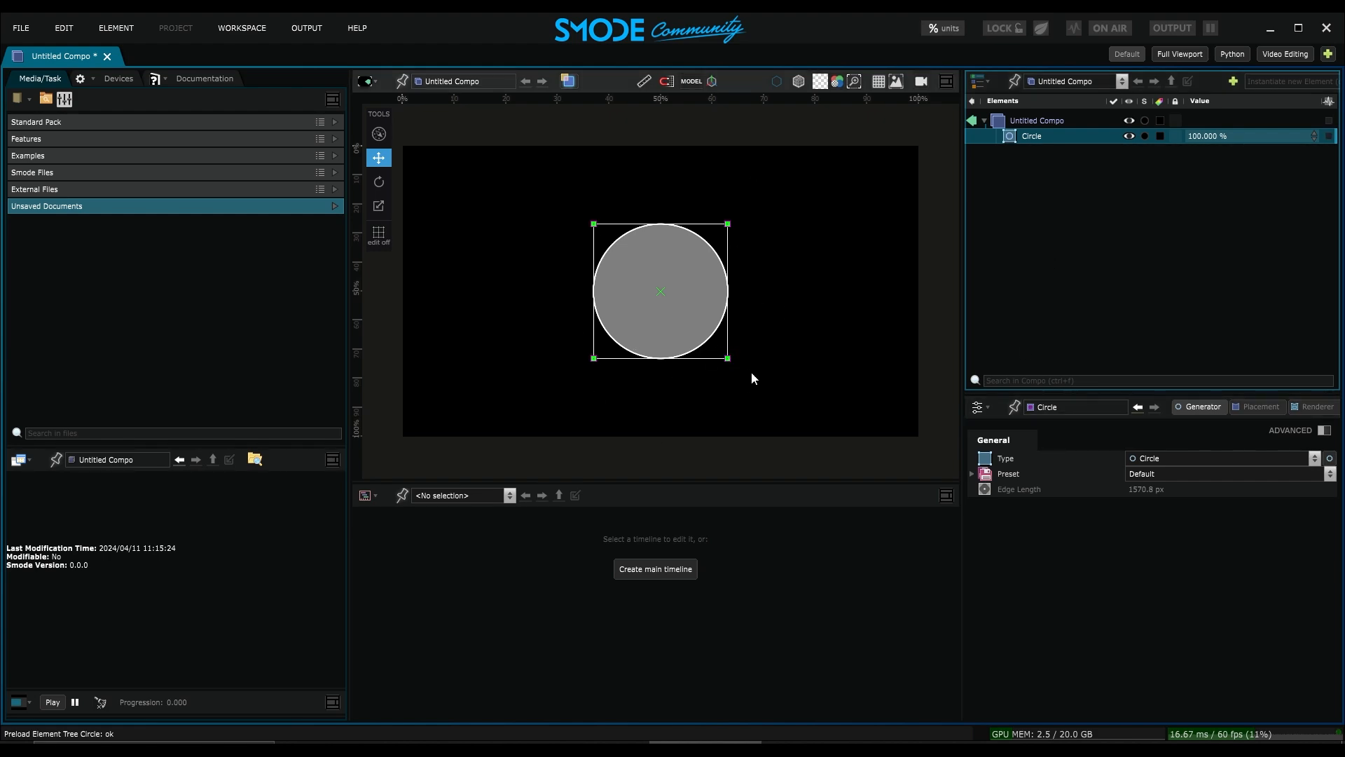
scroll(705, 324, "up", 10)
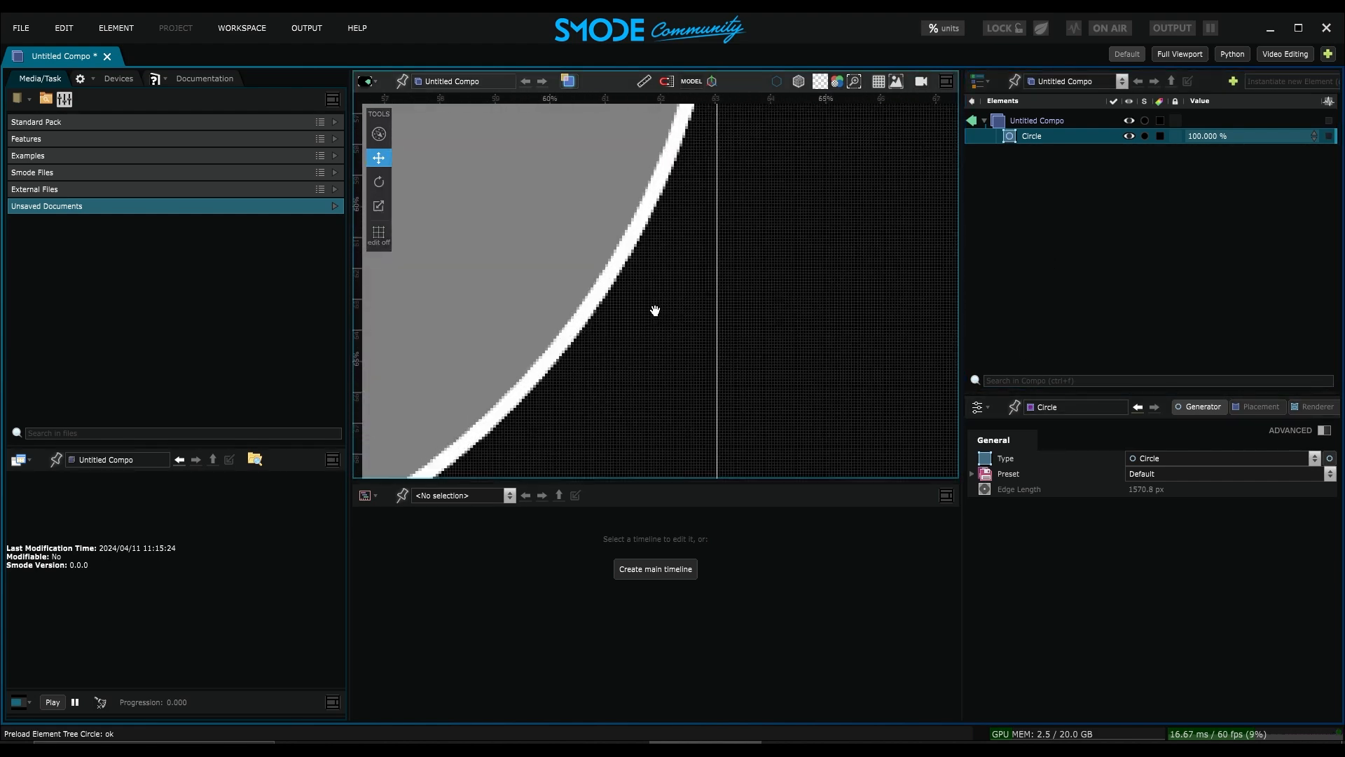
scroll(739, 360, "up", 4)
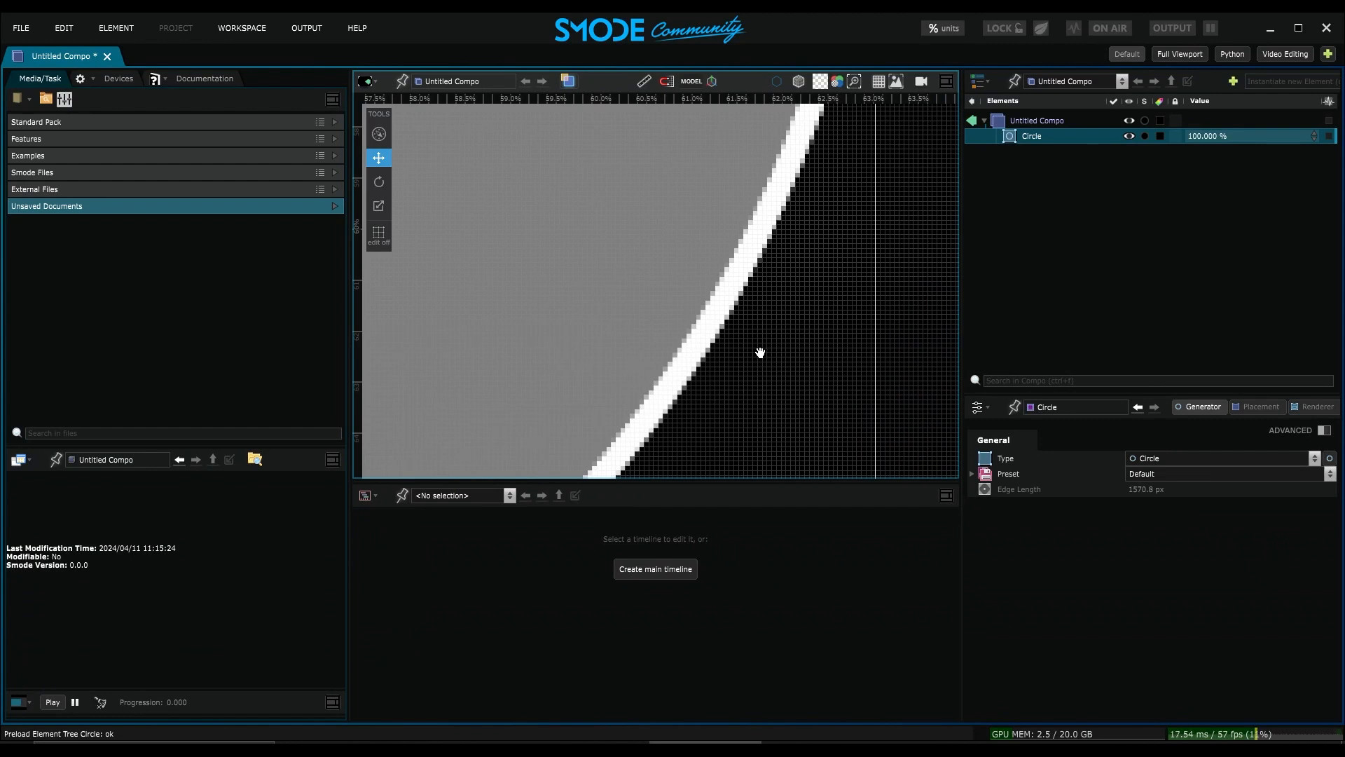
scroll(760, 352, "down", 14)
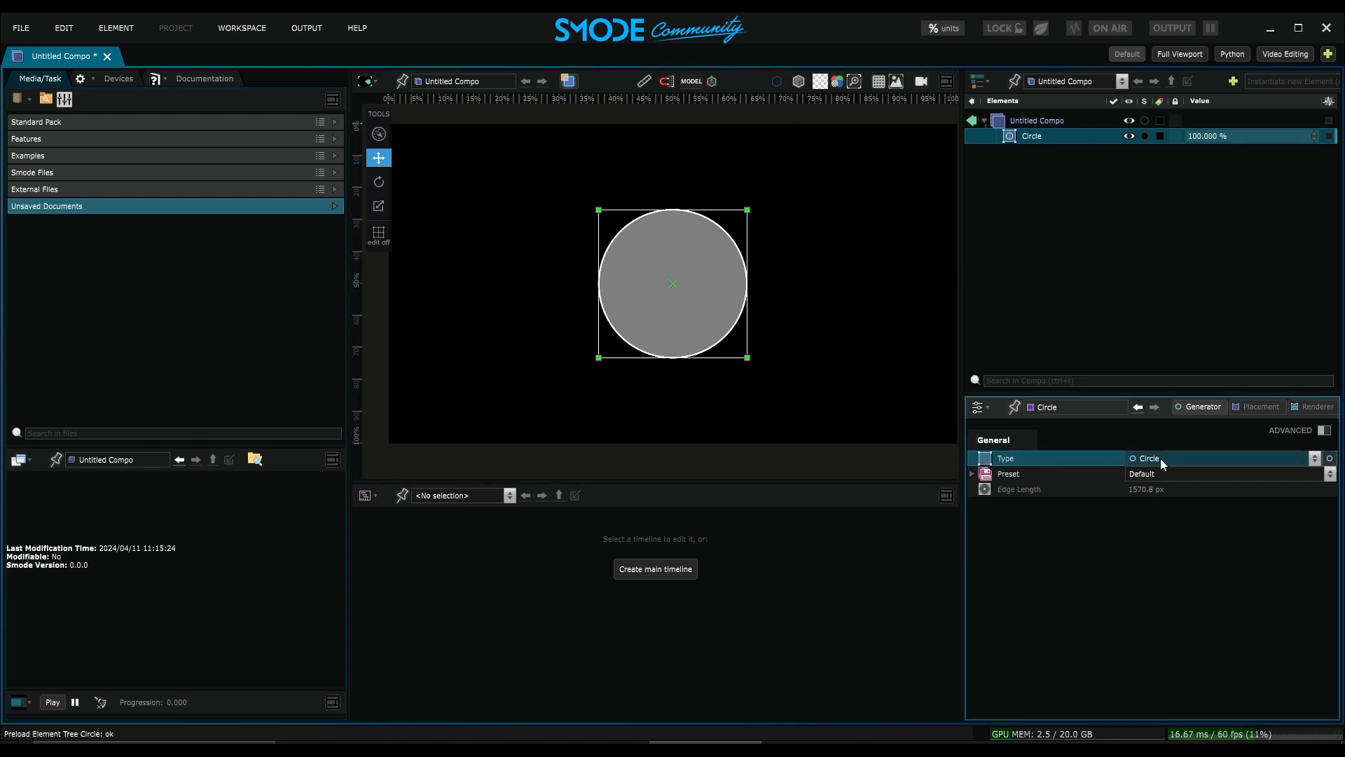
- Move the circle off centre, rotate it about 7.4 degrees and scale it proportionally to about 36.5% by 68.6%
left_click(1256, 413)
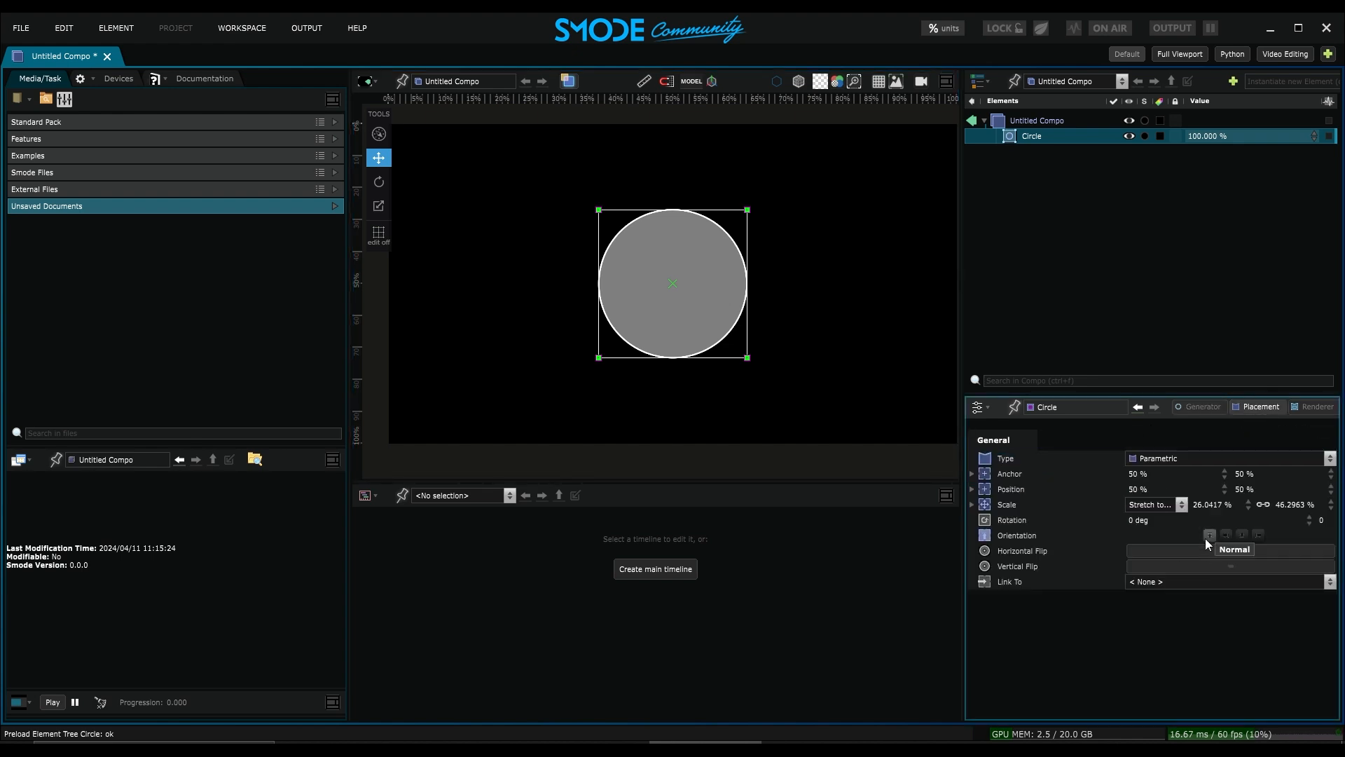
left_click_drag(689, 311, 749, 205)
left_click_drag(843, 348, 797, 317)
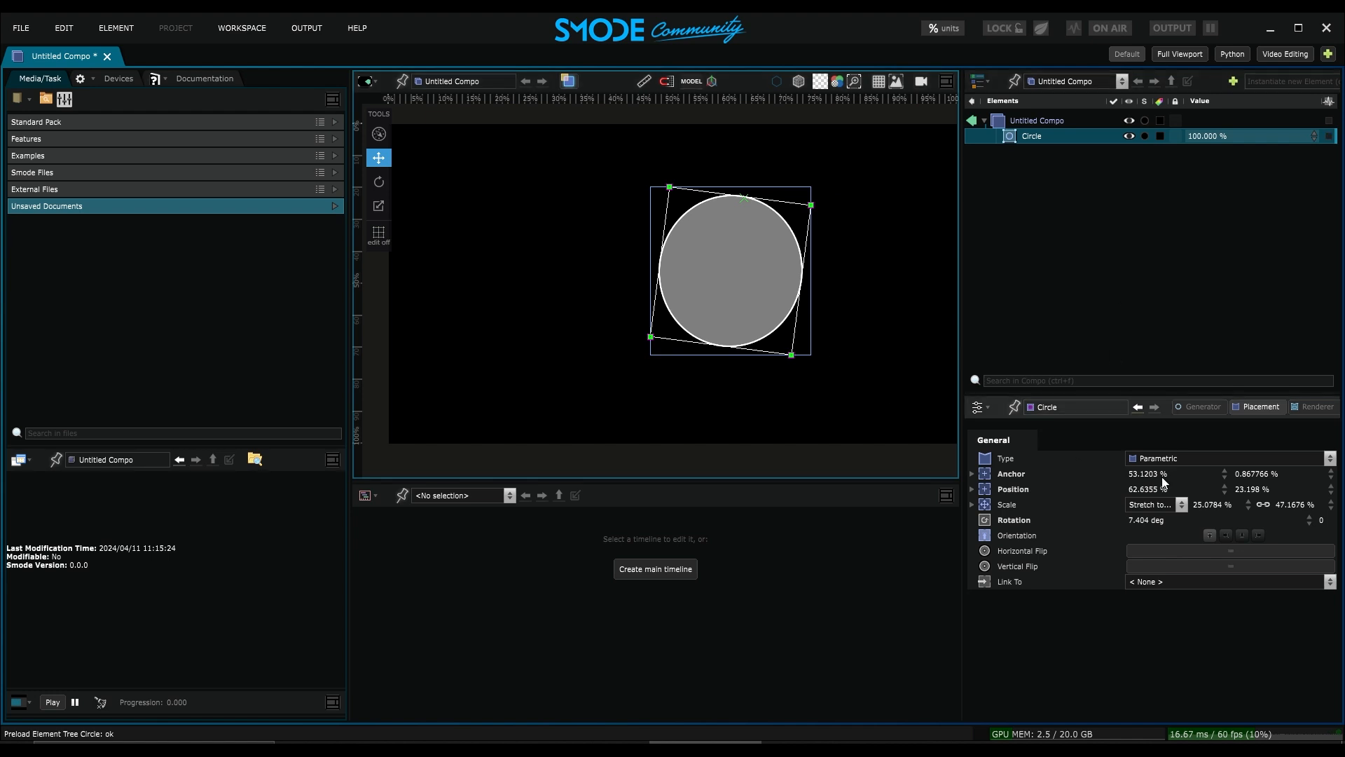
left_click_drag(1211, 503, 1211, 424)
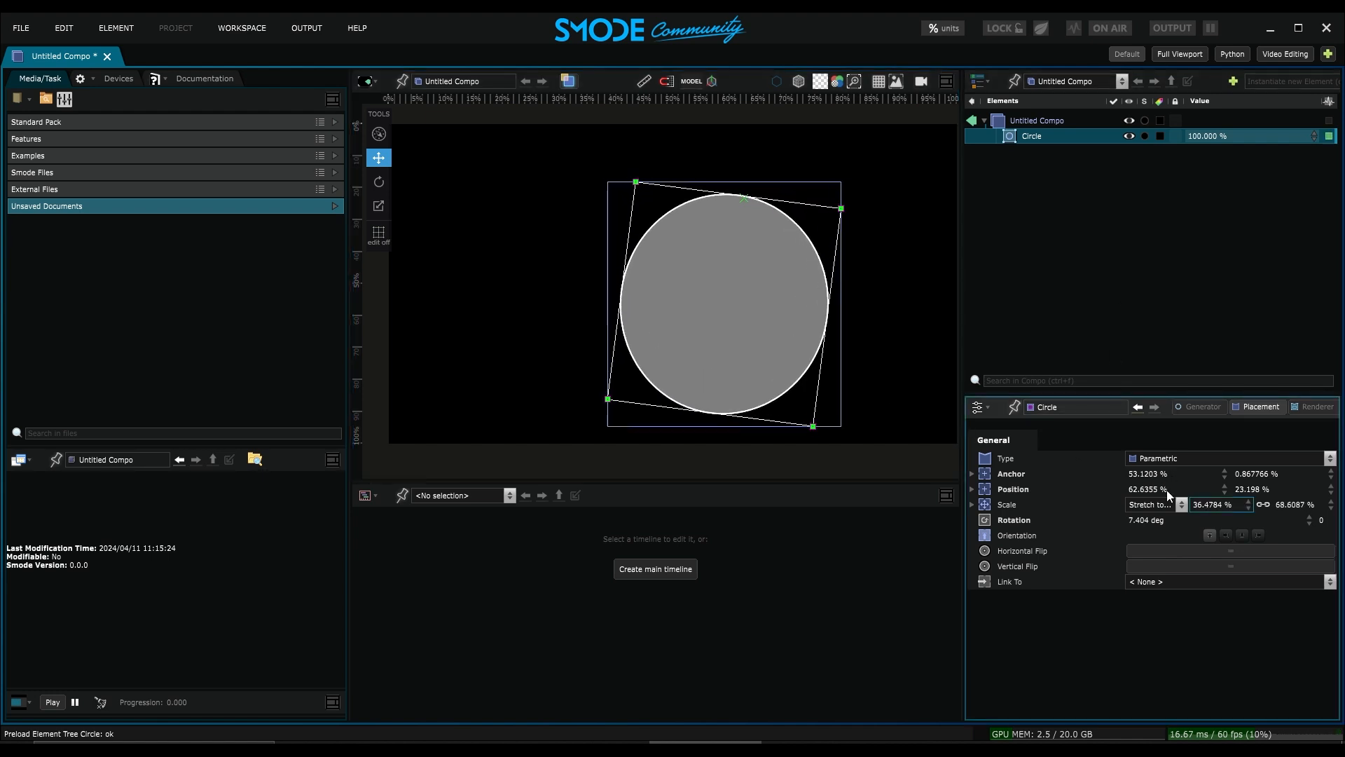
left_click_drag(1170, 491, 1170, 516)
- Reset the circle's anchor and position to 50%, its scale to 0% and its rotation to 0 degrees
left_click(1225, 477)
left_click(1225, 488)
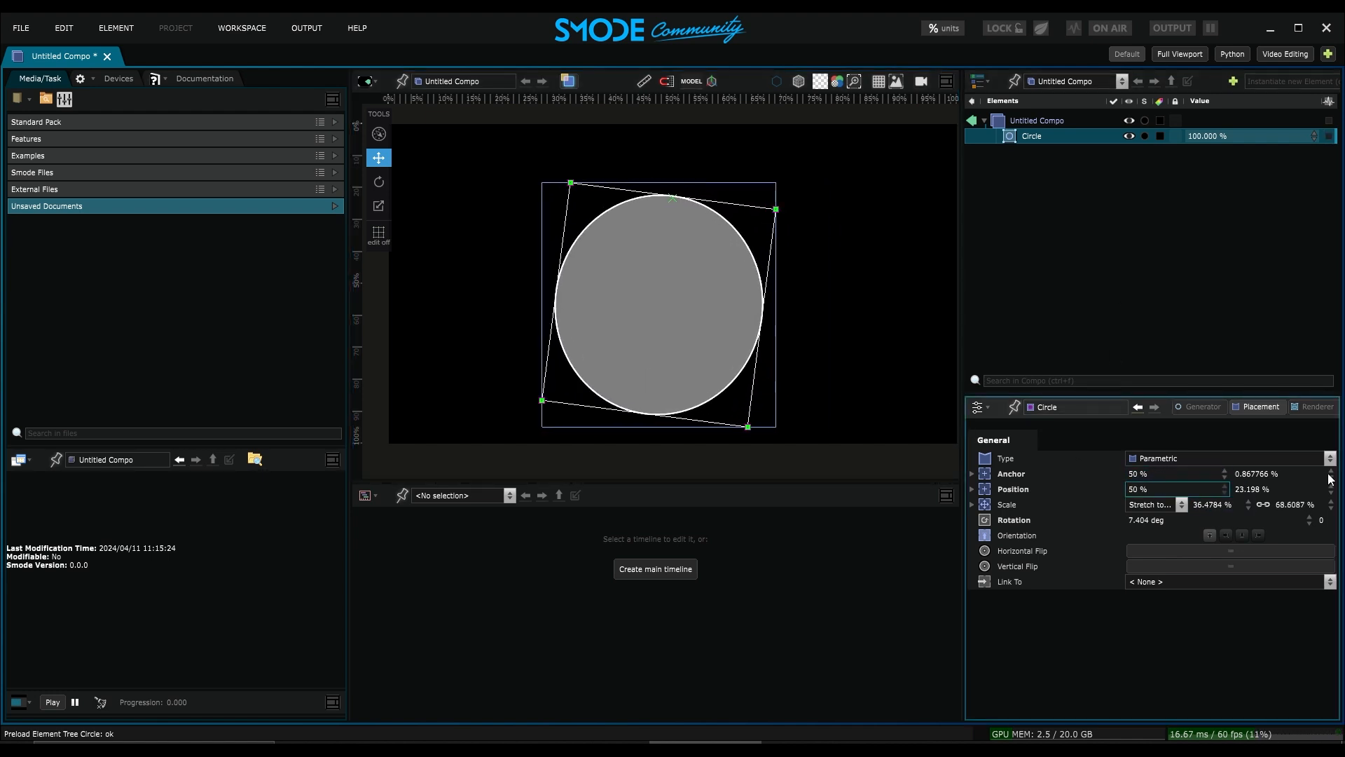
left_click(1330, 474)
left_click(1331, 489)
left_click(1330, 504)
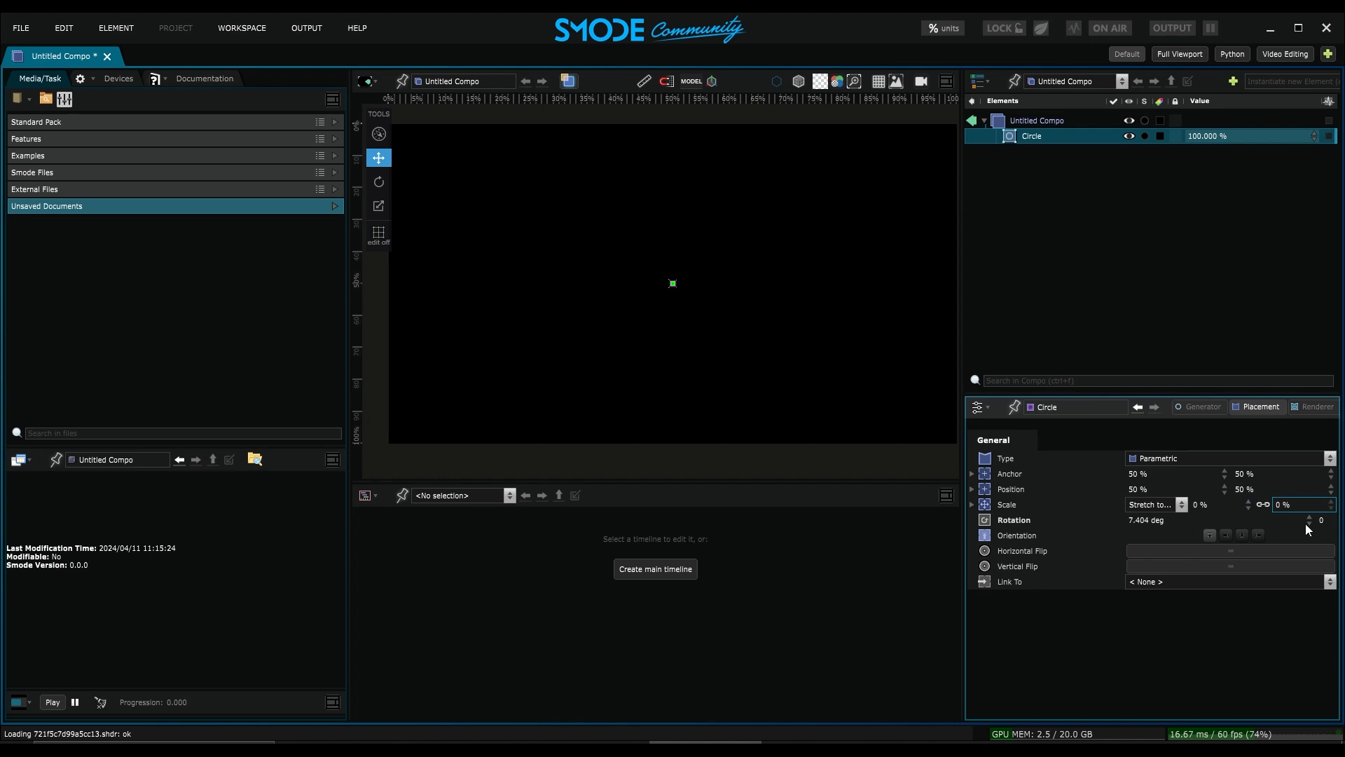
left_click(1309, 522)
- Set the circle's vertical scale to 100% so it fills the composition's full height
left_click(1304, 504)
type("100")
key("Return")
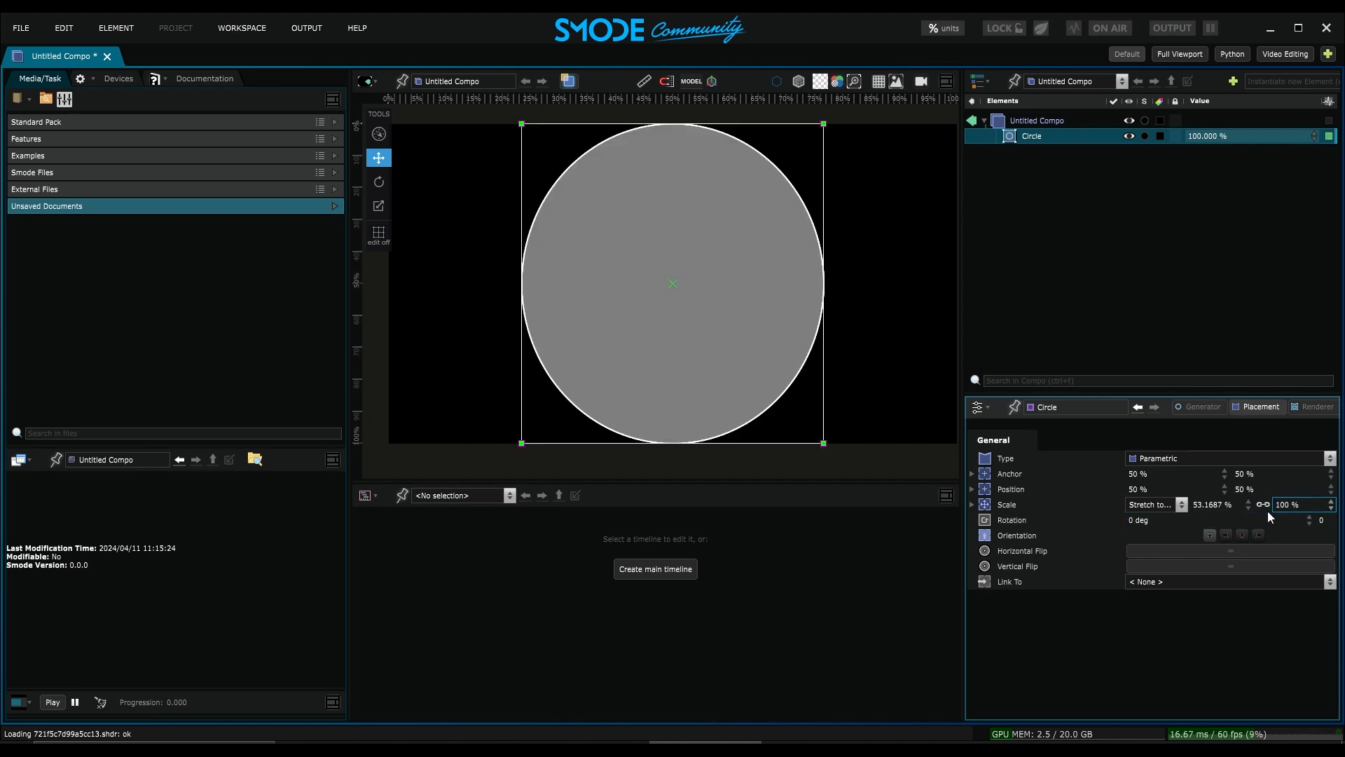
- Change the circle's fill colour to dark red, 7F0000FF, in its renderer settings
left_click(1316, 406)
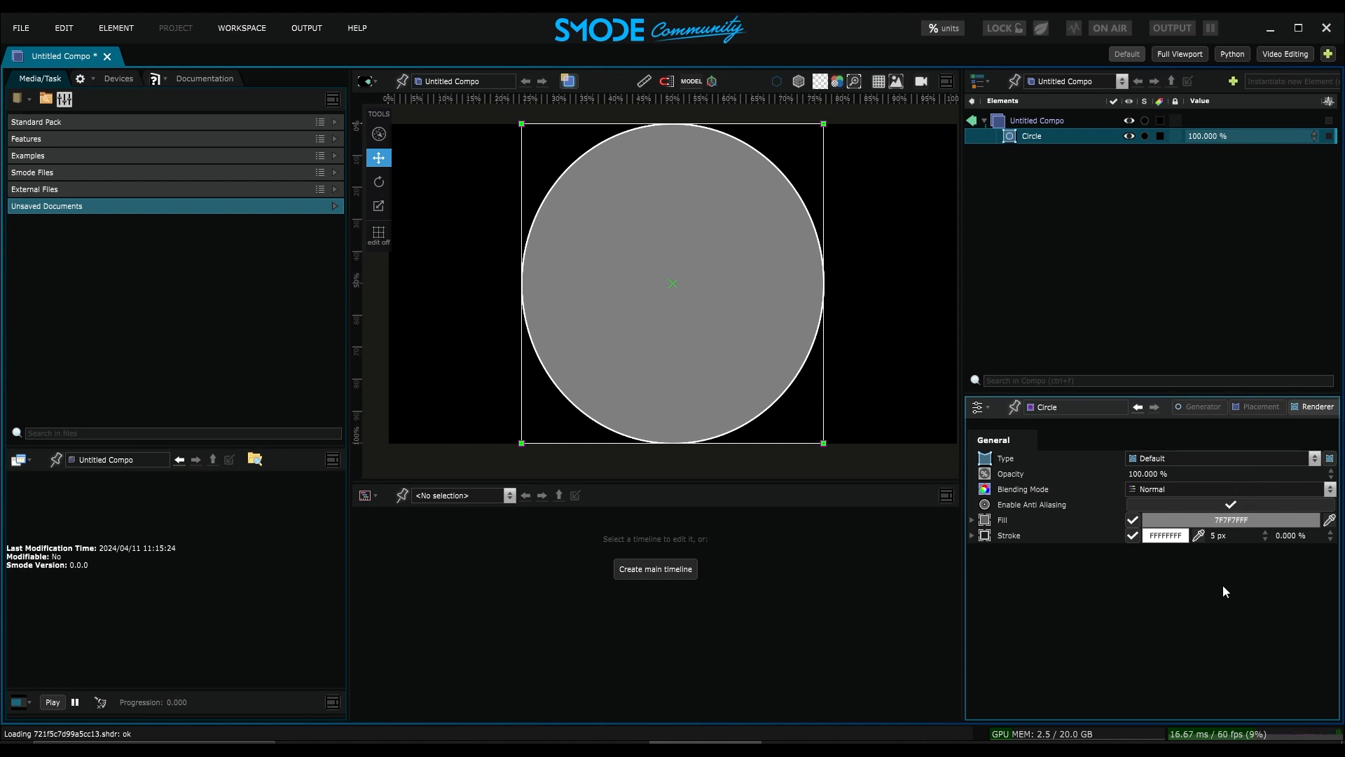
left_click(1044, 521)
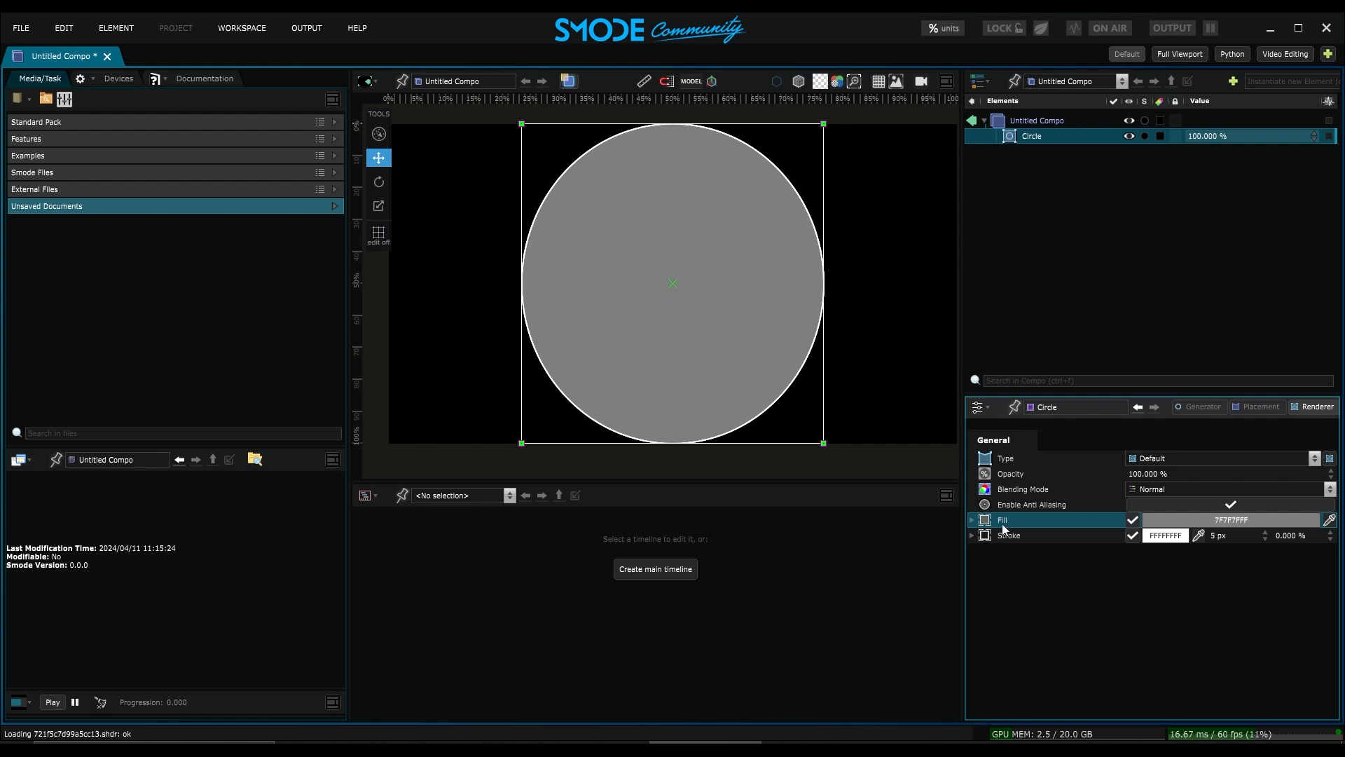
left_click(1005, 535)
left_click(1053, 524)
left_click(1188, 522)
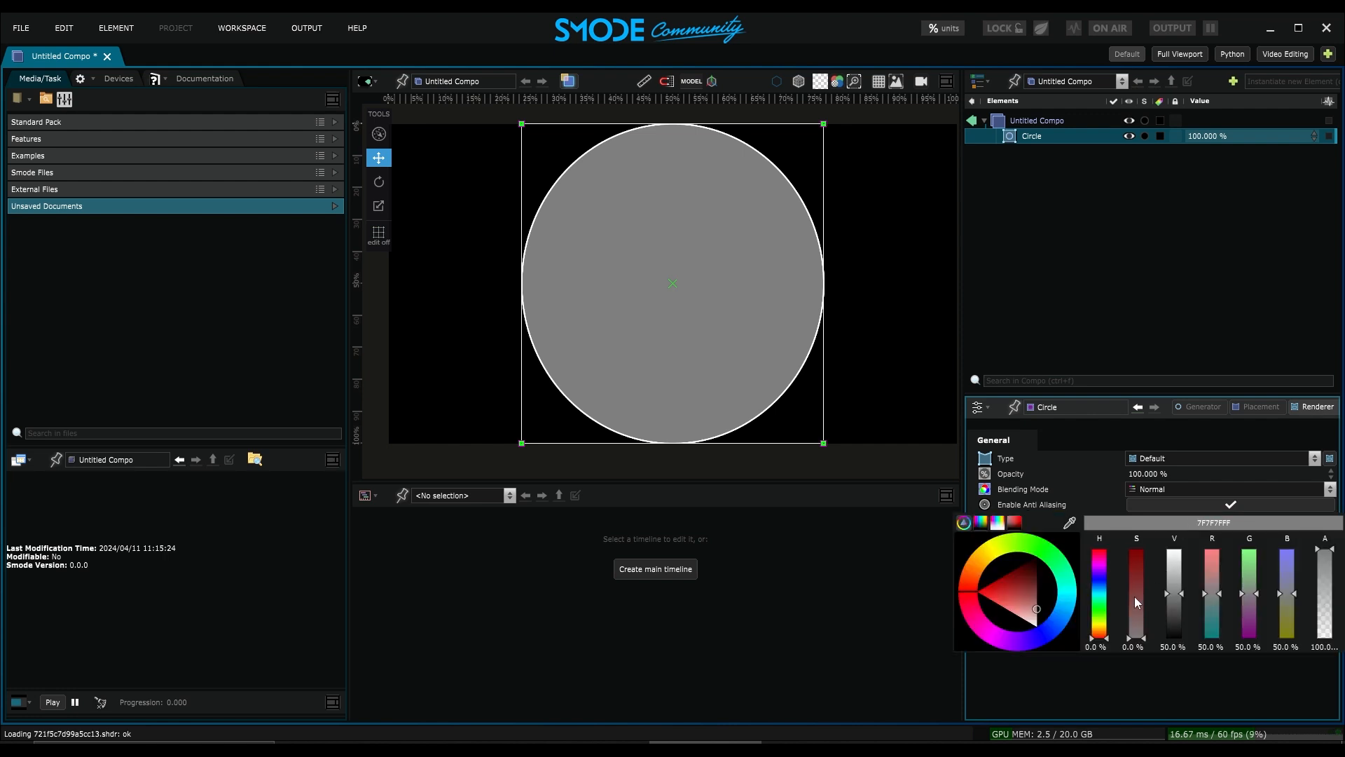
left_click_drag(1134, 596, 1121, 532)
left_click(1099, 482)
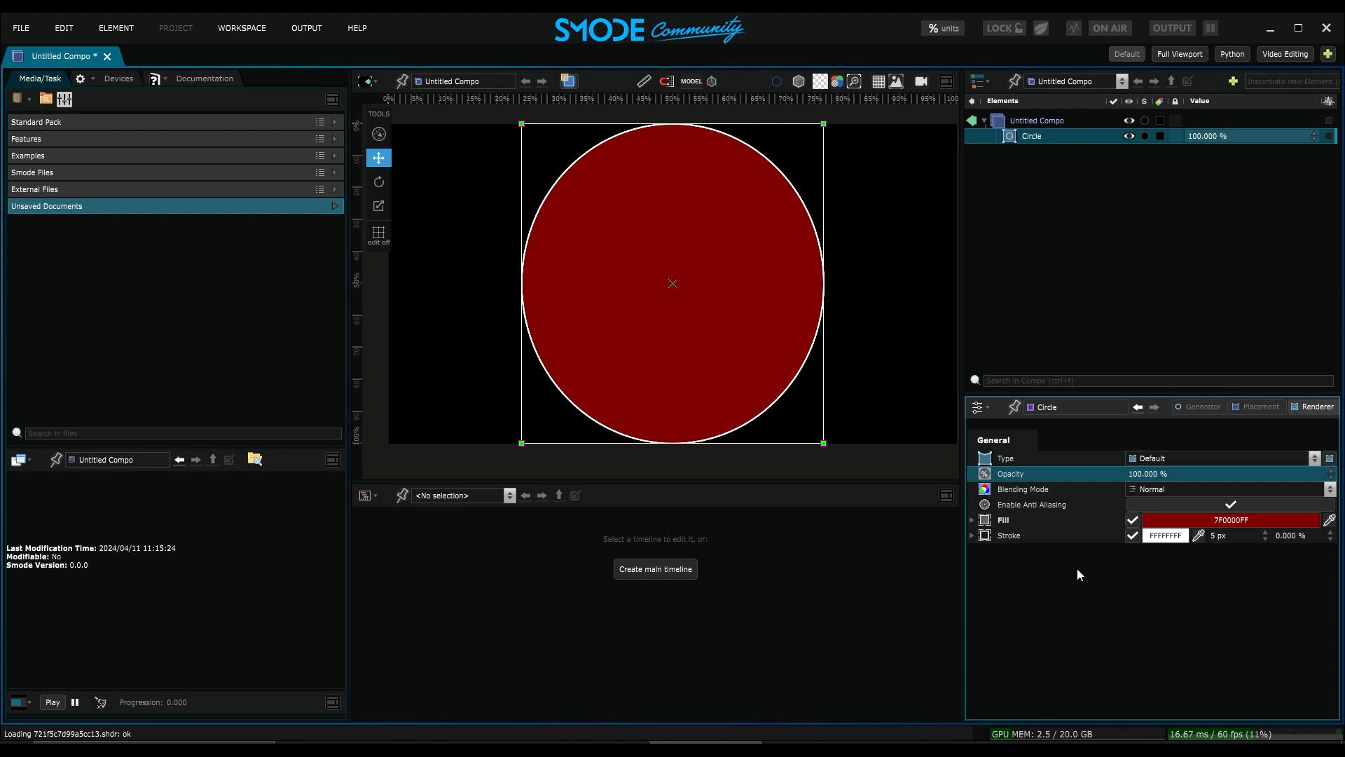
- Change the circle's stroke colour to yellow, FFFF00FF
left_click(1170, 538)
left_click_drag(1281, 596, 1281, 658)
left_click(970, 457)
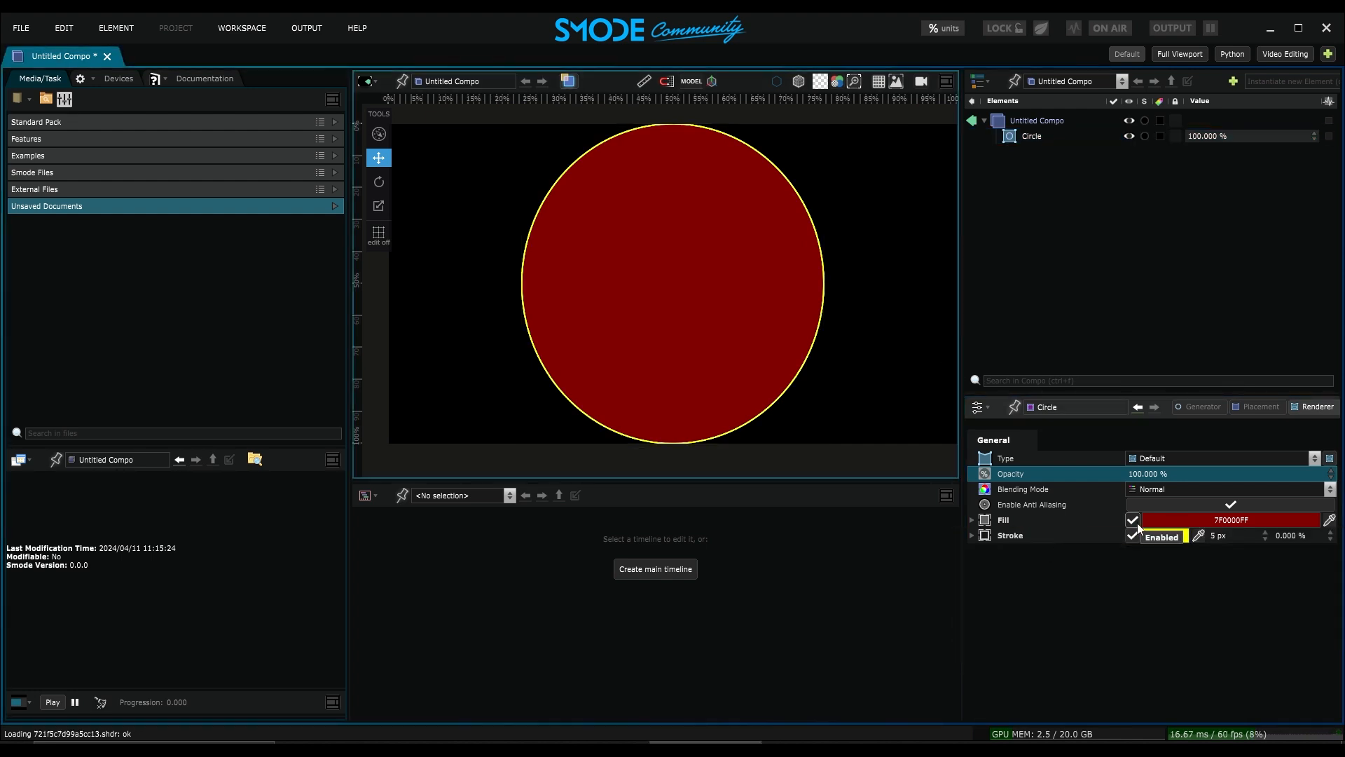
- Disable and re-enable the circle's fill, and do the same for its stroke
left_click(1133, 520)
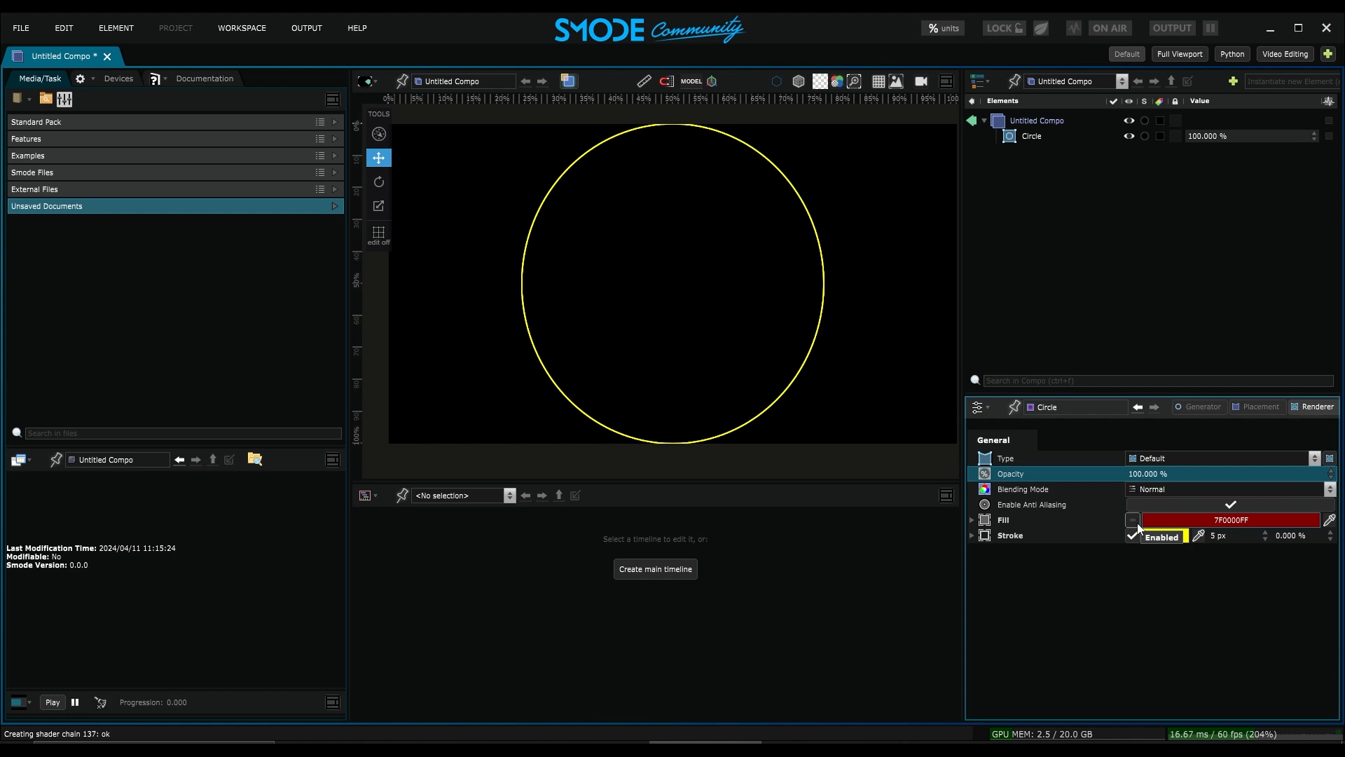
left_click(1133, 521)
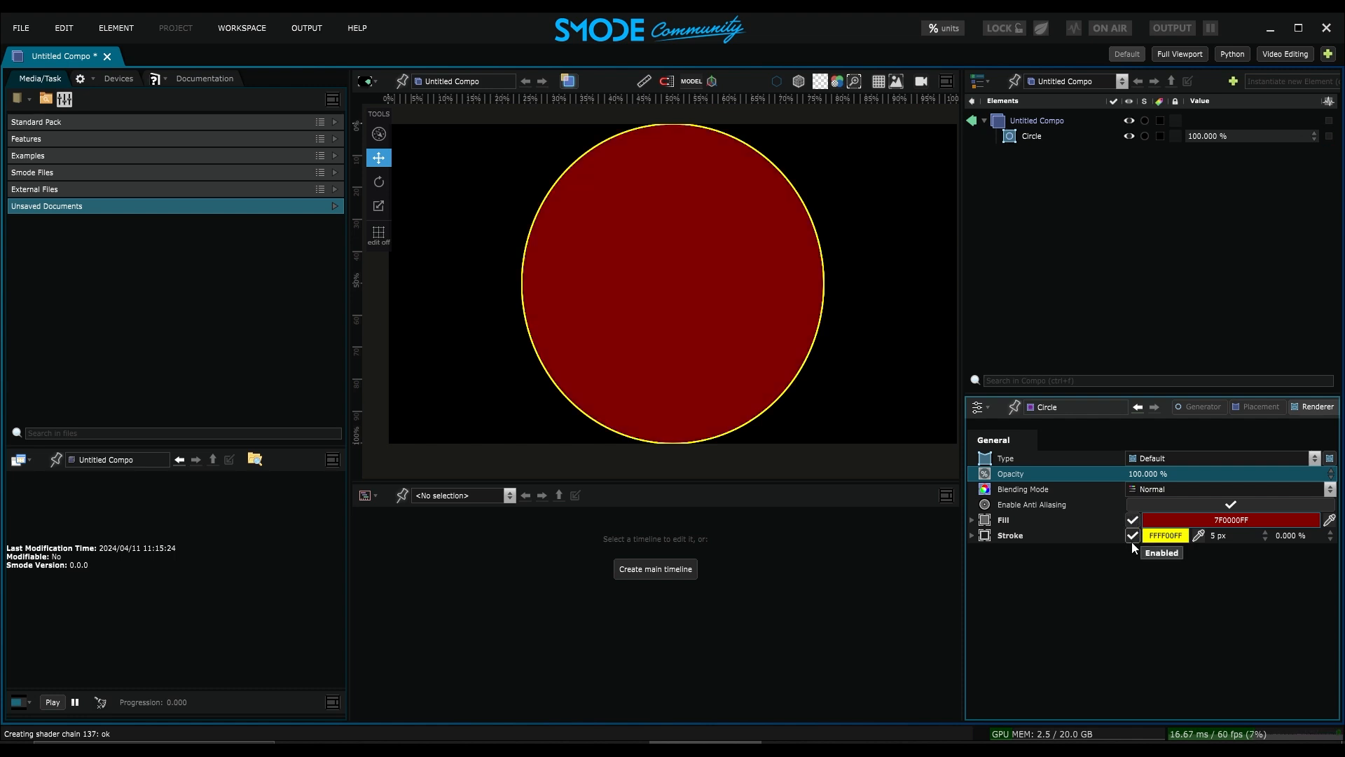
left_click(1132, 538)
left_click(1133, 539)
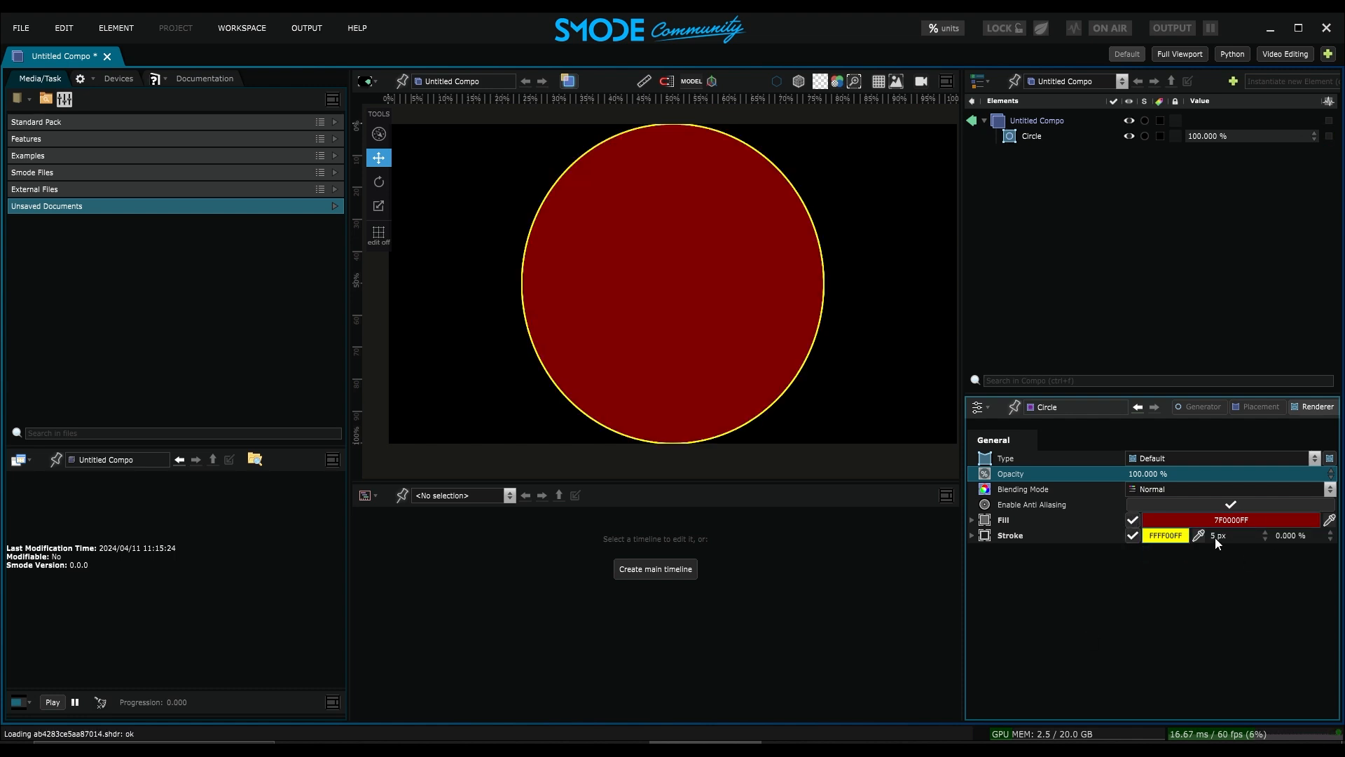
- Thicken the circle's stroke to about 126.5 px and shift it fully inward at -100%, ending fully outward at 100%
mouse_move(1225, 539)
left_mouse_down()
mouse_move(1313, 537)
mouse_move(1257, 536)
left_mouse_up()
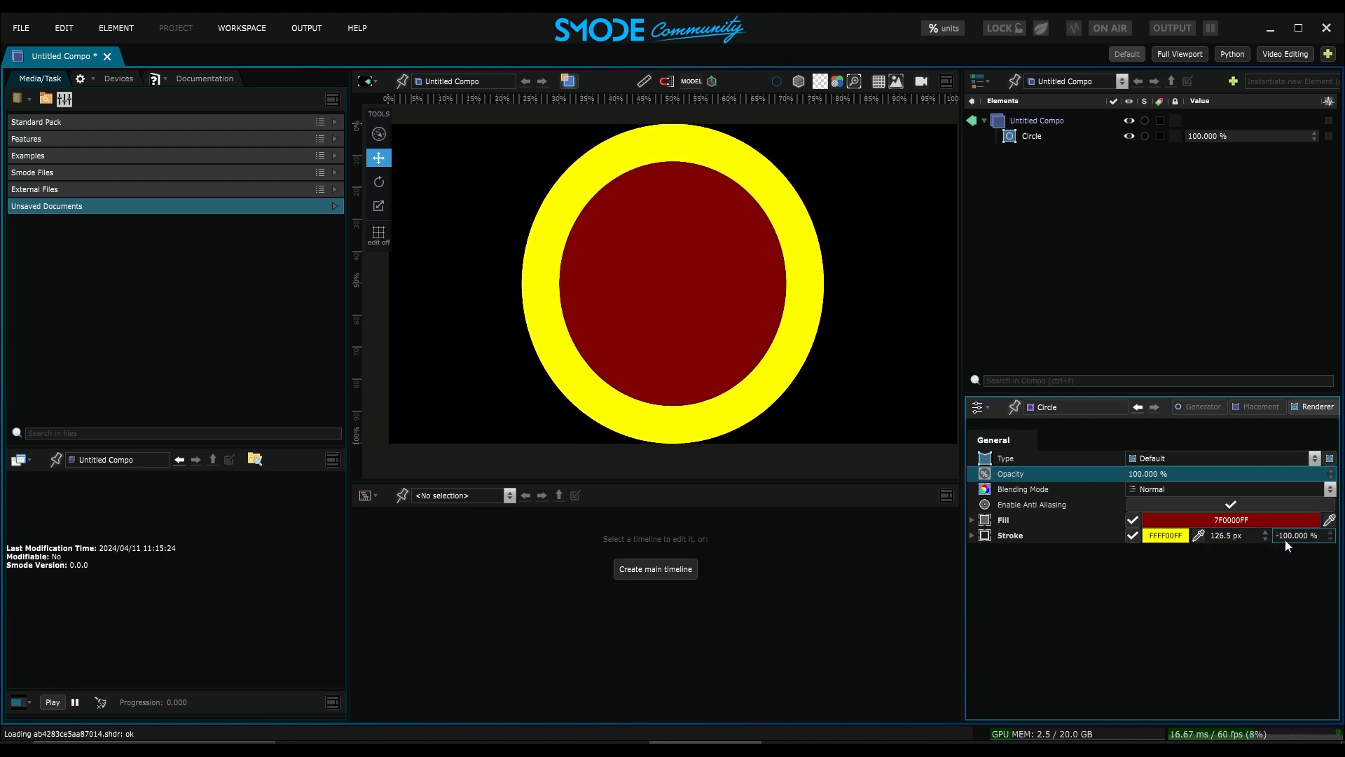
left_click(1023, 140)
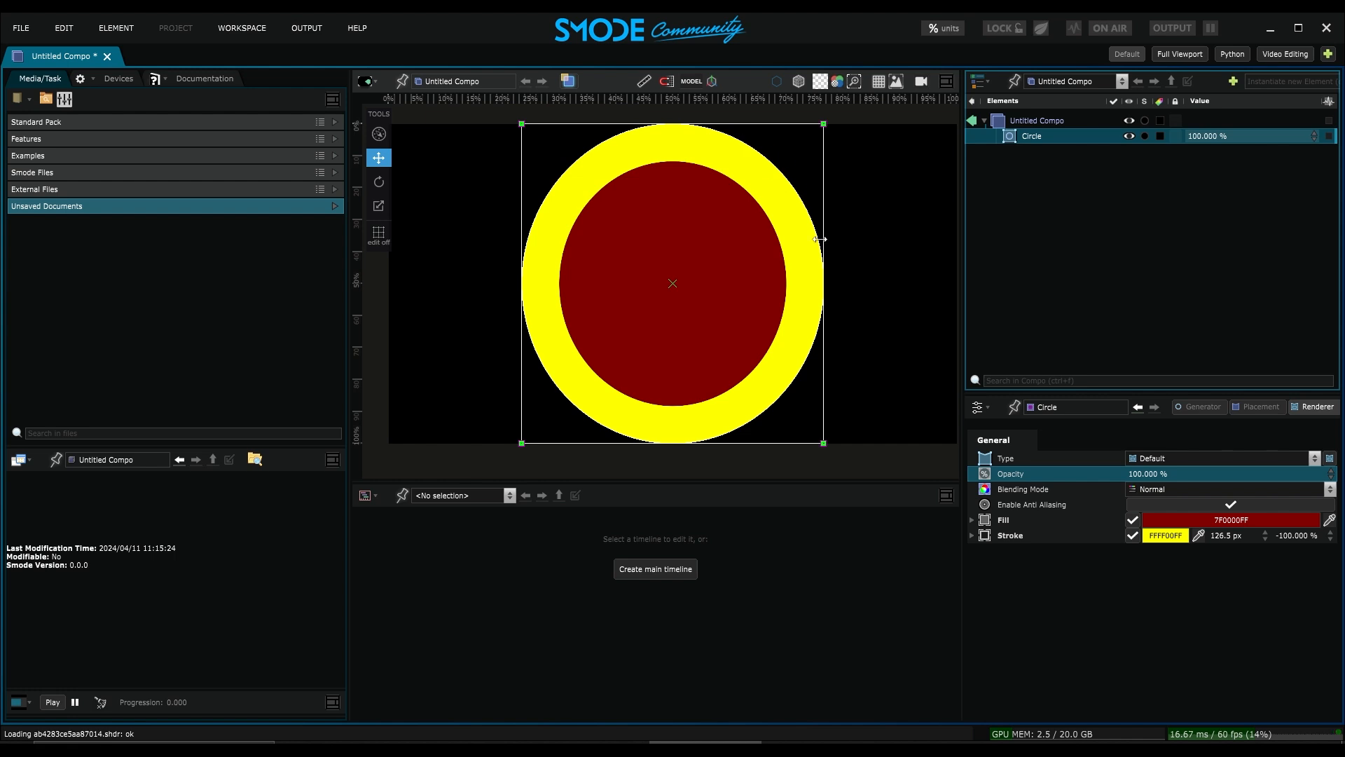
left_click_drag(1296, 536, 1338, 536)
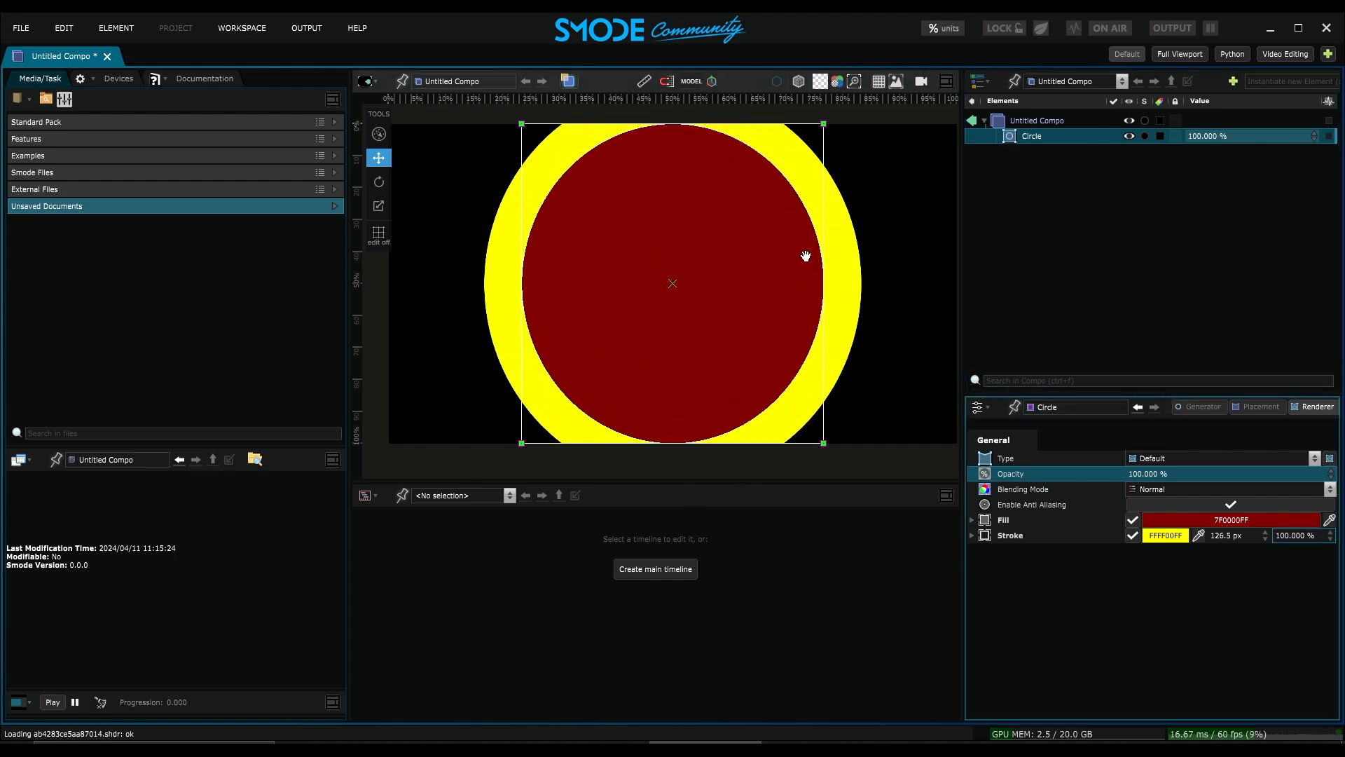
- Delete the circle and add a point shape layer in its place
key("Delete")
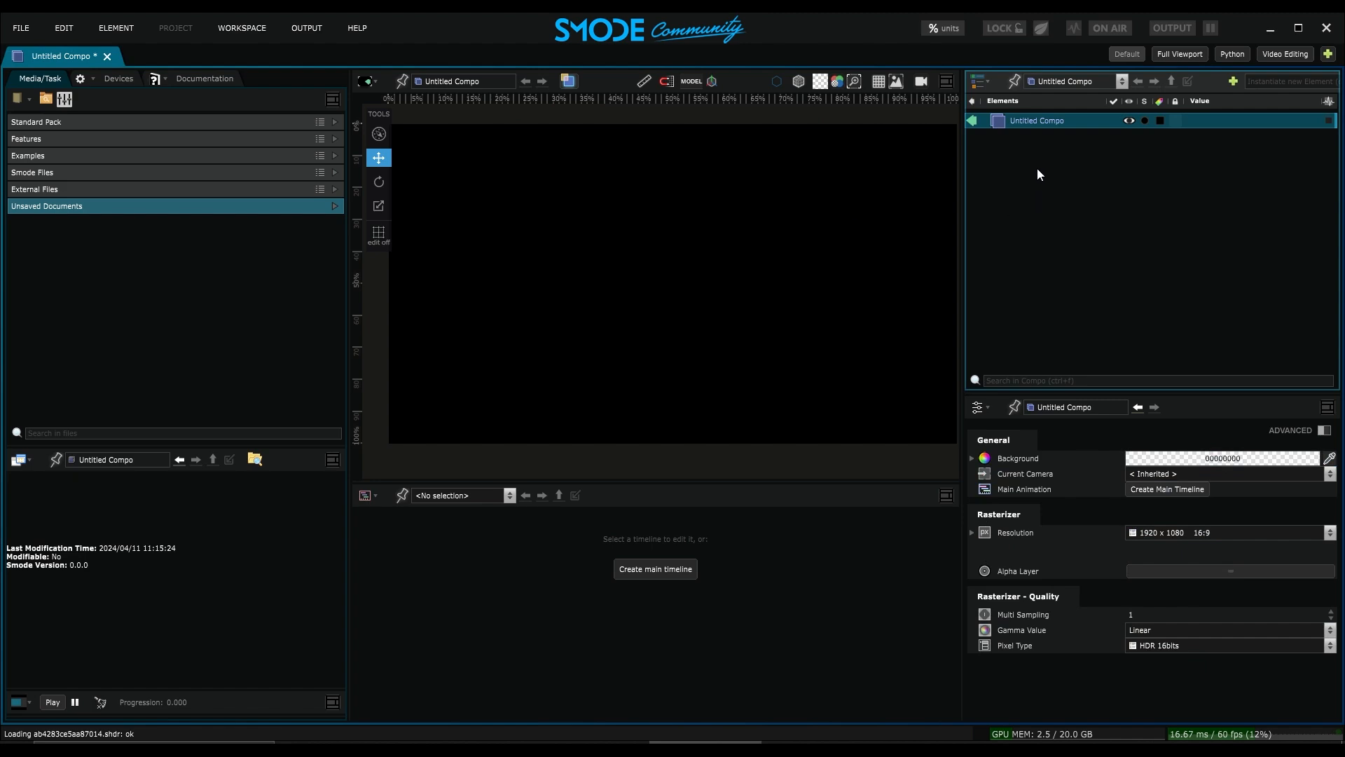
right_click(1037, 155)
mouse_move(991, 231)
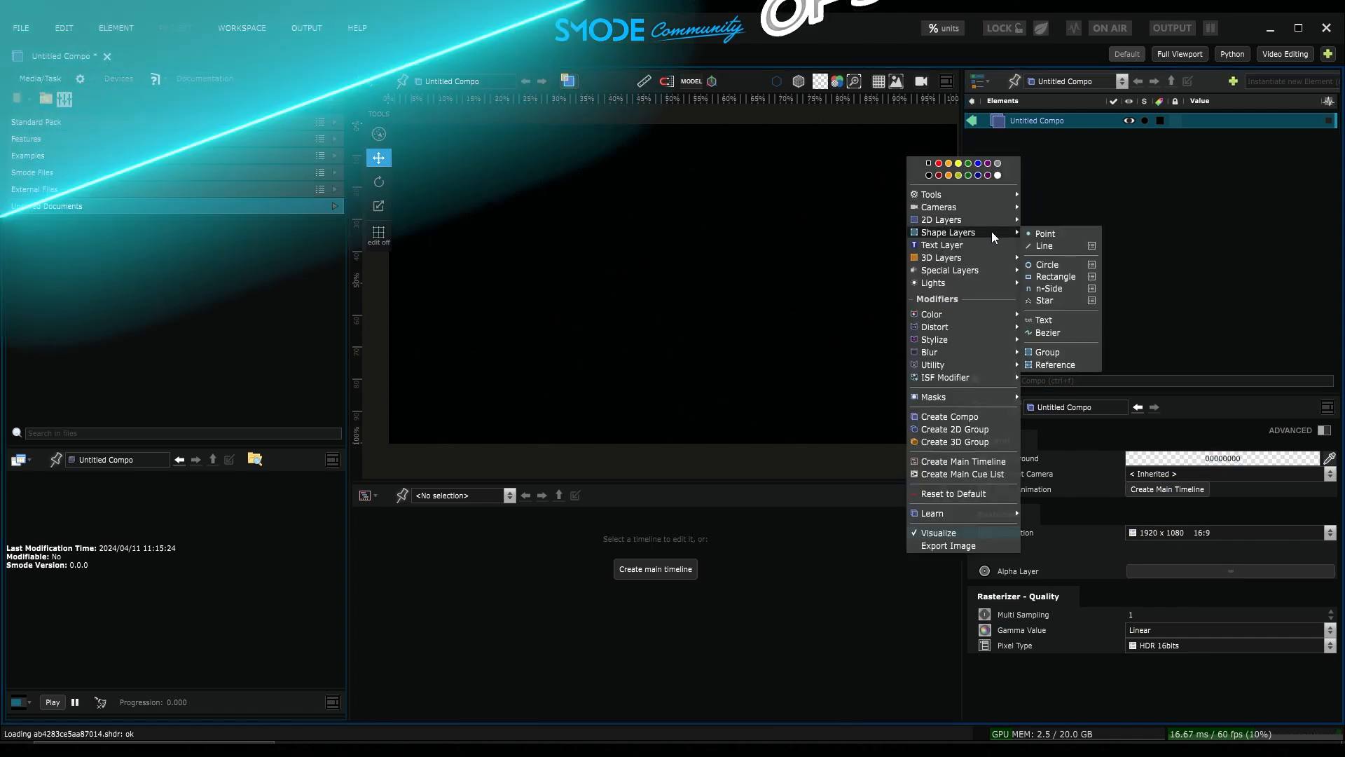
left_click(1055, 233)
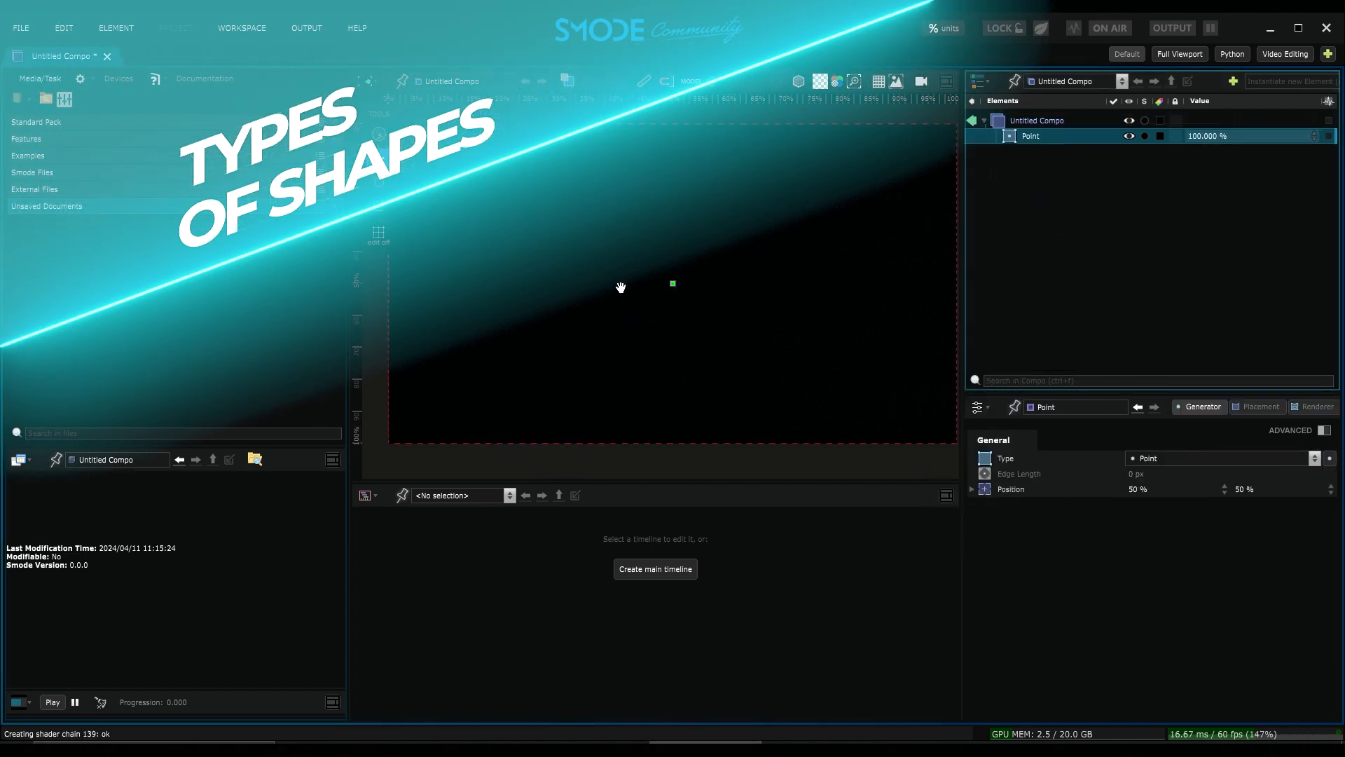
- Delete the point and add a line shape layer in its place
left_click(1020, 136)
key("Delete")
right_click(1022, 146)
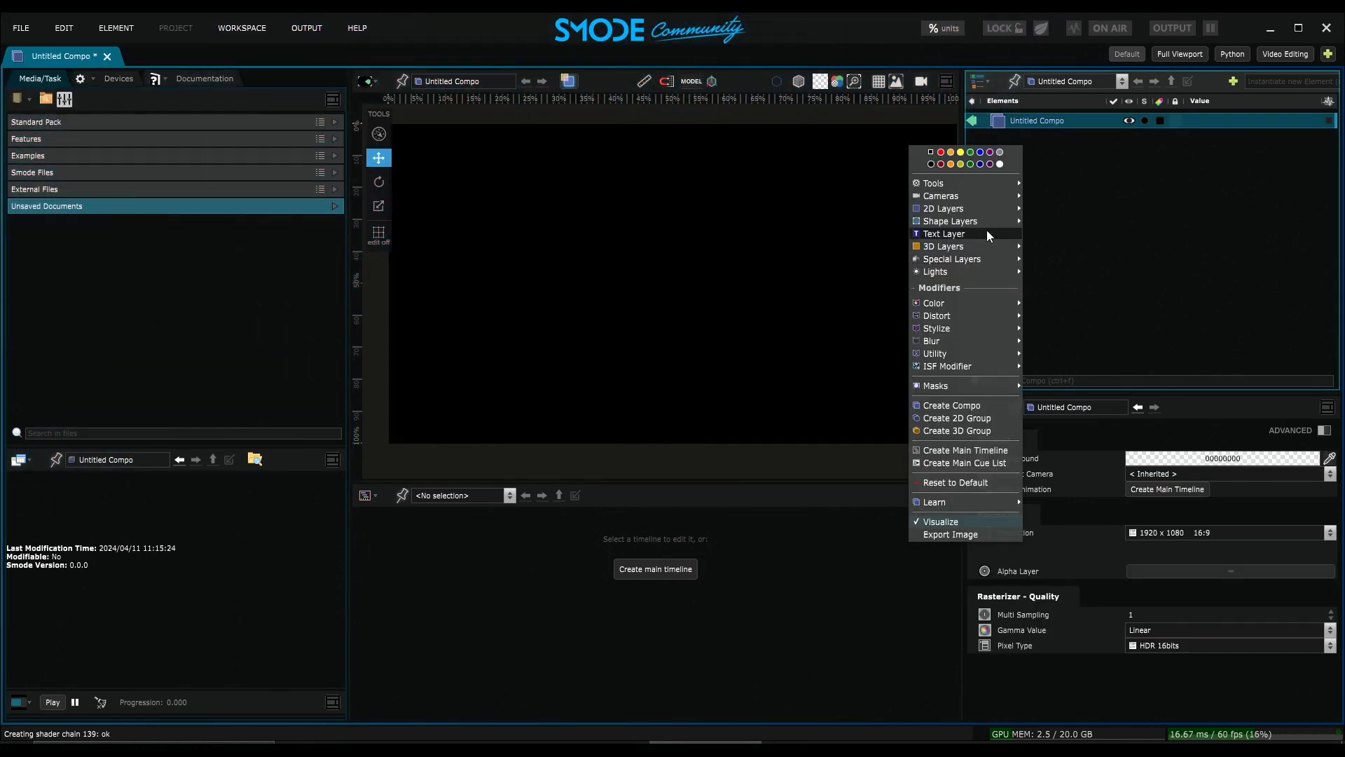
mouse_move(992, 220)
left_click(1058, 235)
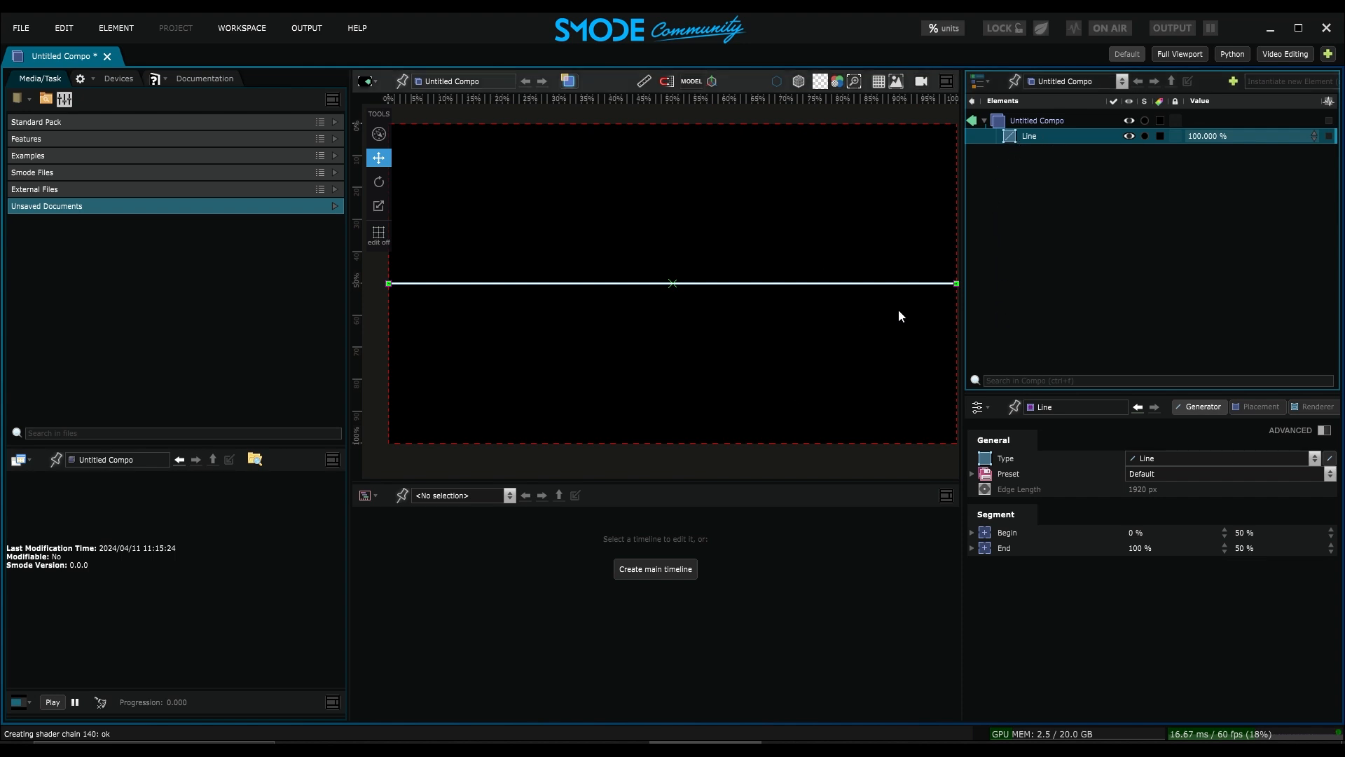
- Enable shape editing and move the line's ends to about 22.3%, 15.4% and 62.7%, 62.3%
left_click(382, 240)
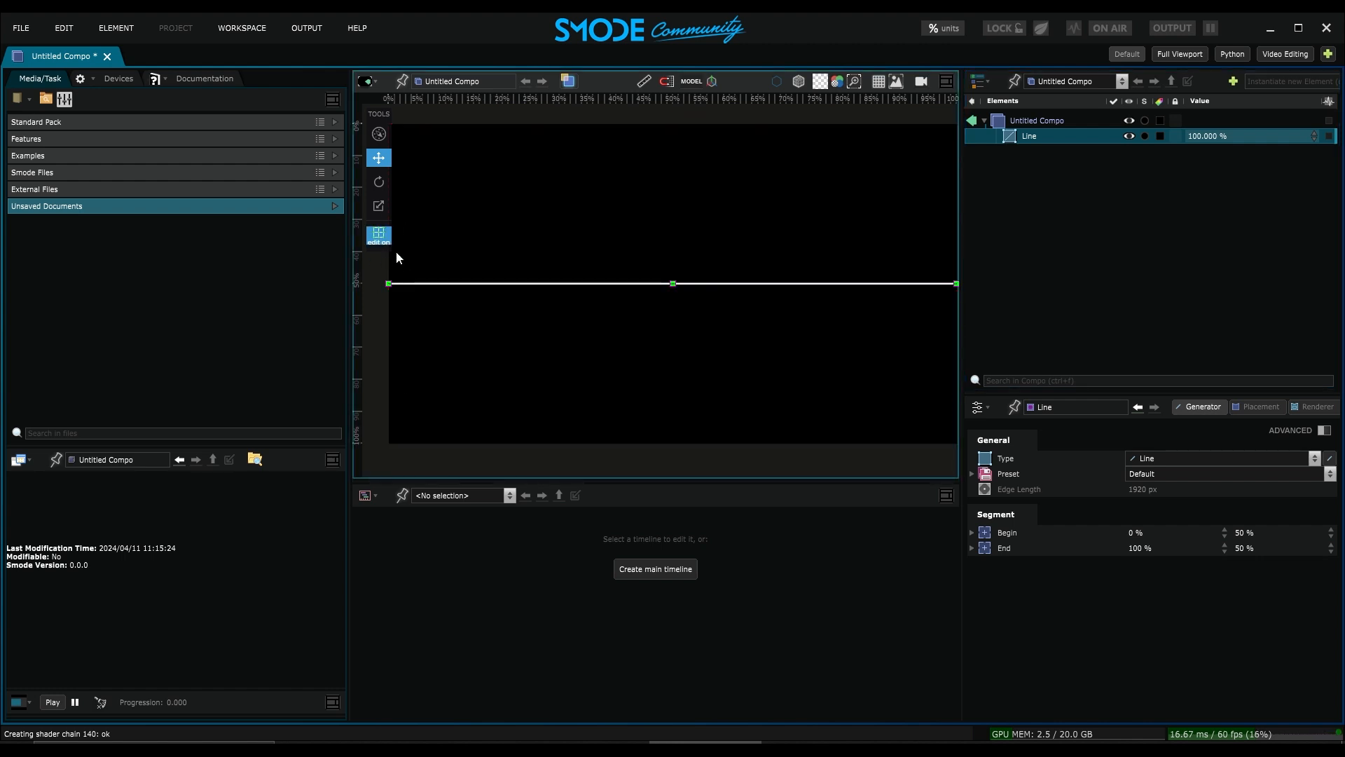
left_click_drag(389, 283, 515, 173)
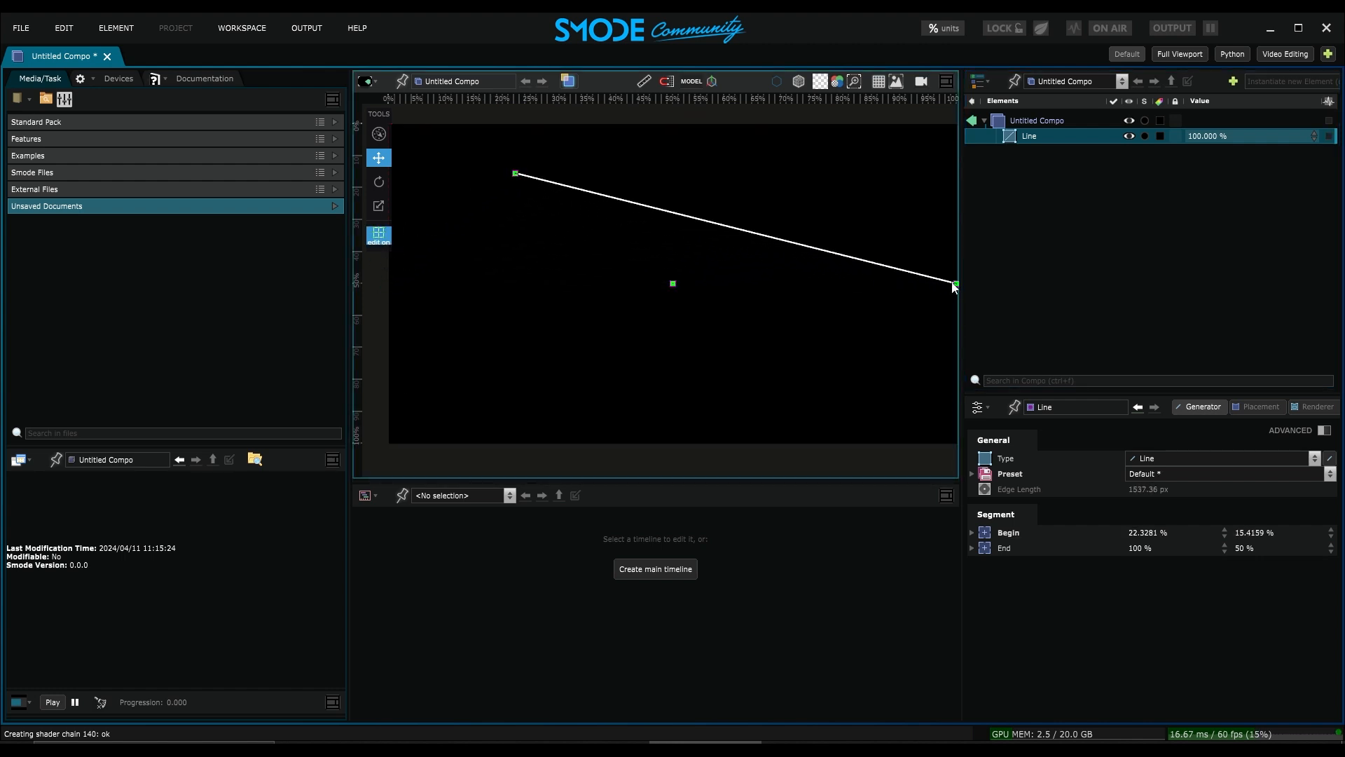
left_click_drag(954, 283, 745, 323)
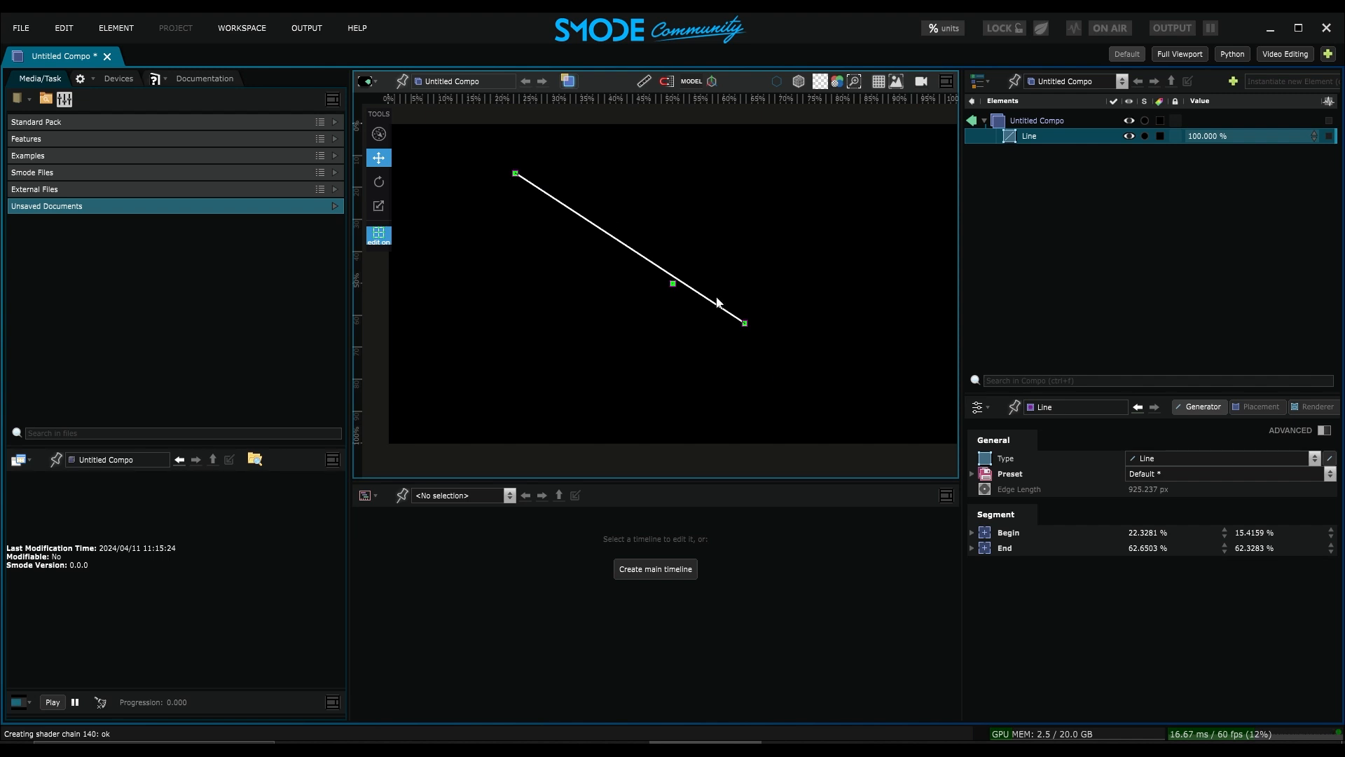
- Replace the line with a rectangle shape layer and turn shape editing off, leaving the rectangle selected
key("Delete")
key("Return")
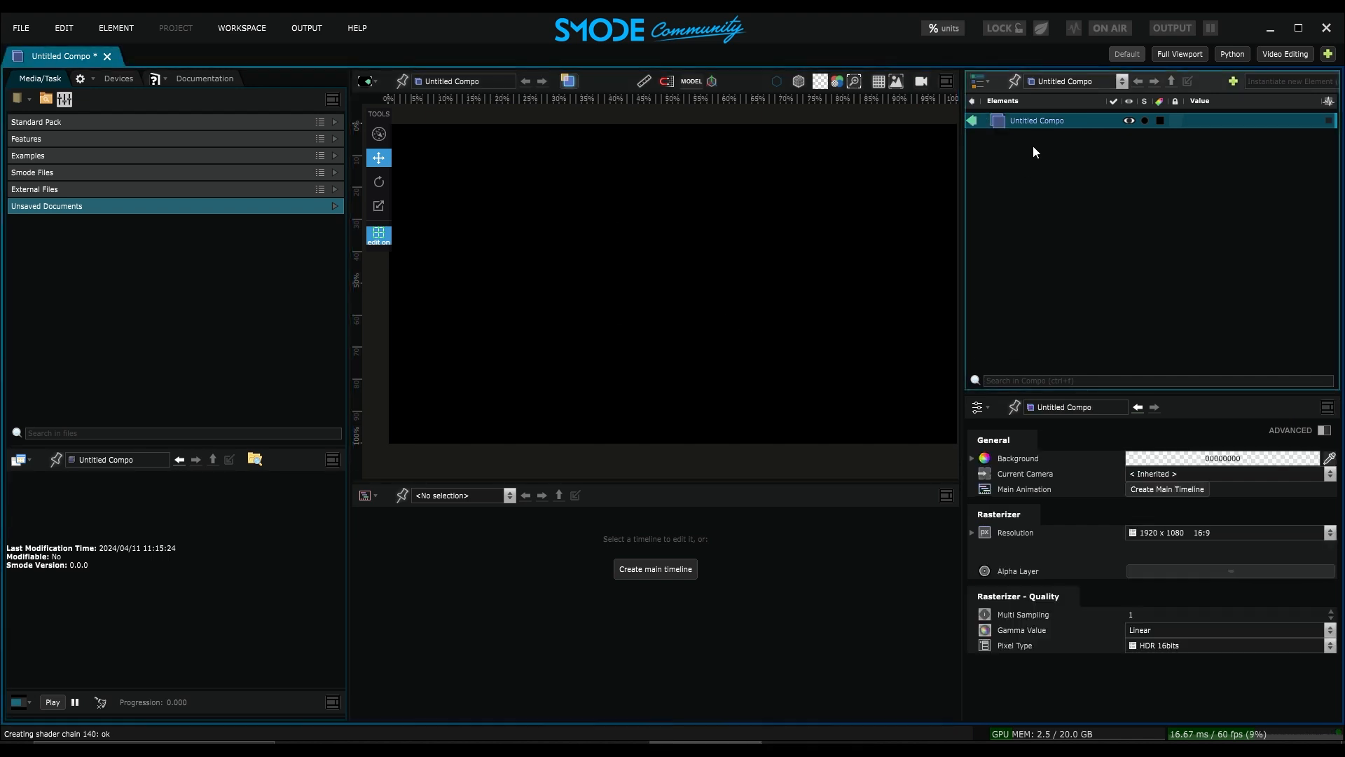
right_click(1033, 146)
mouse_move(1006, 224)
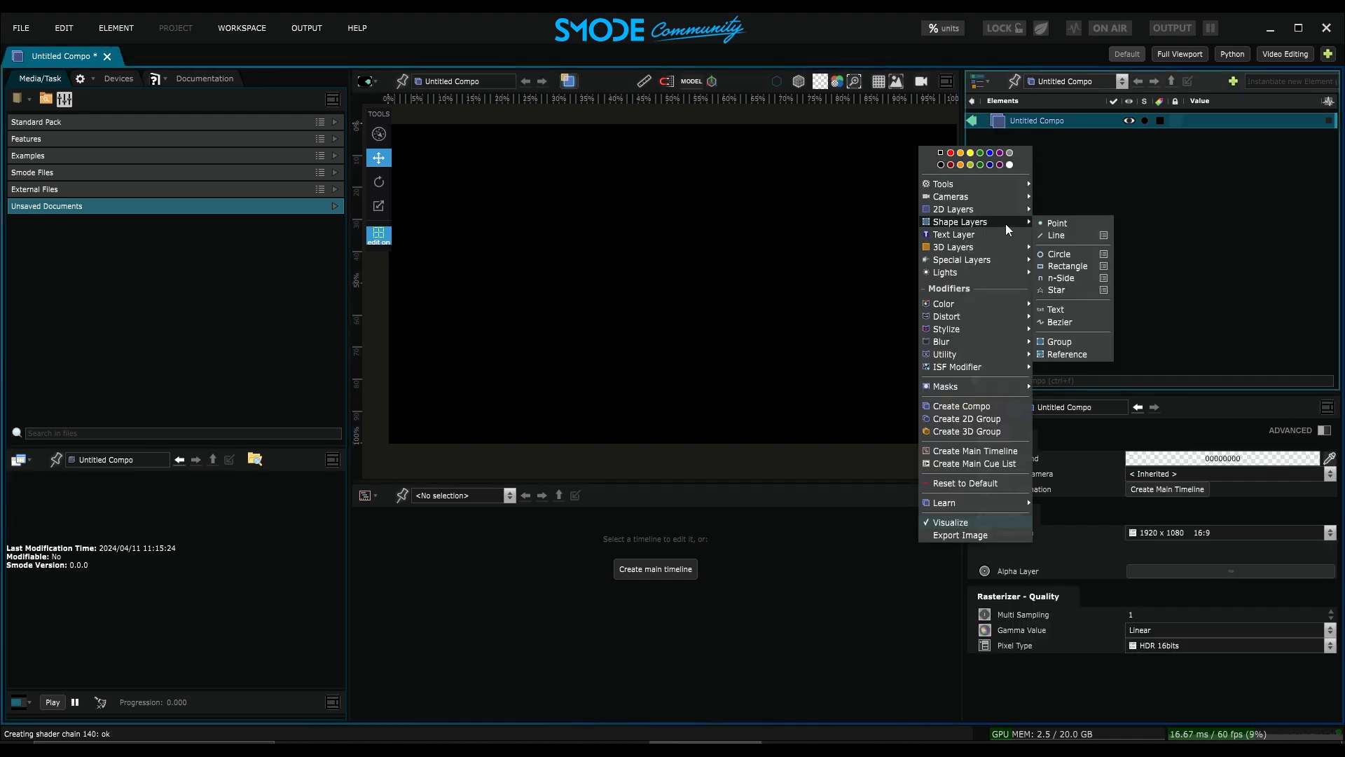
left_click(1057, 268)
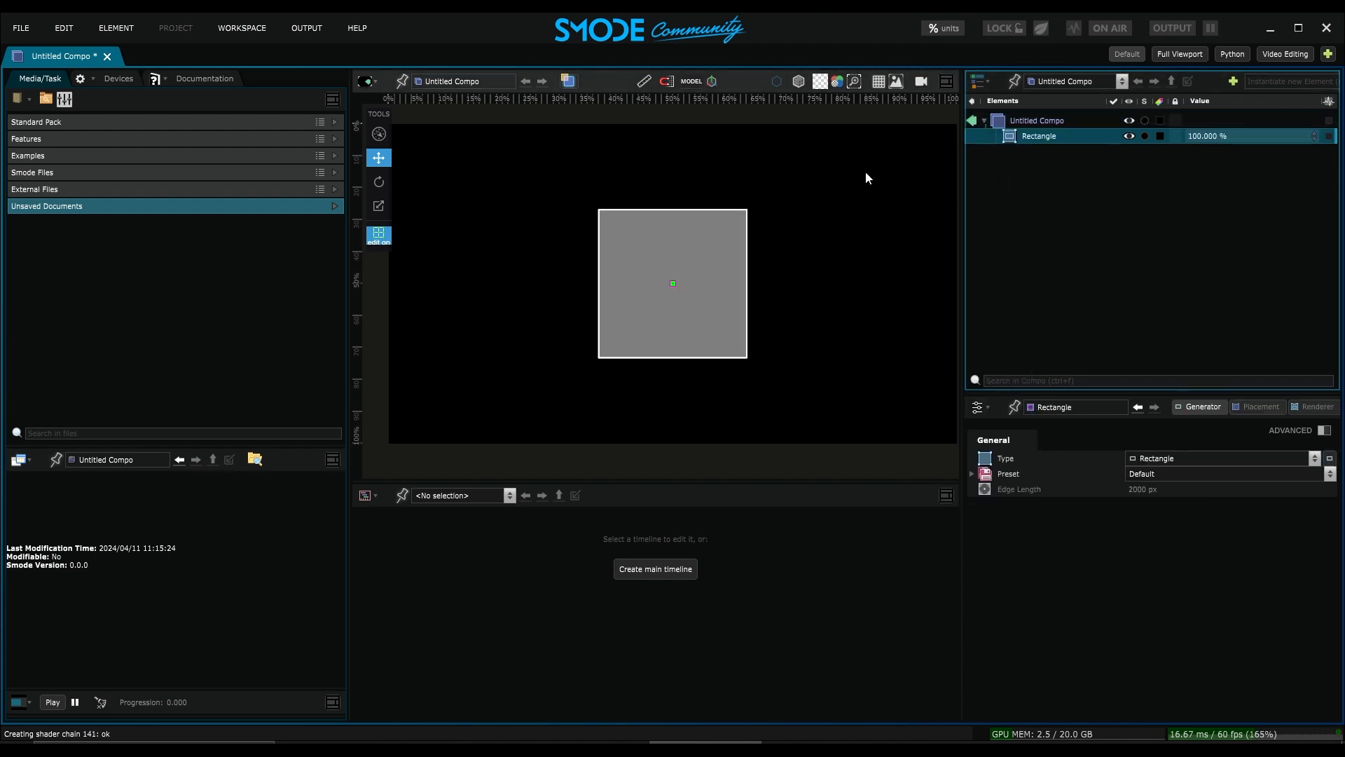
left_click(393, 241)
left_click(1044, 138)
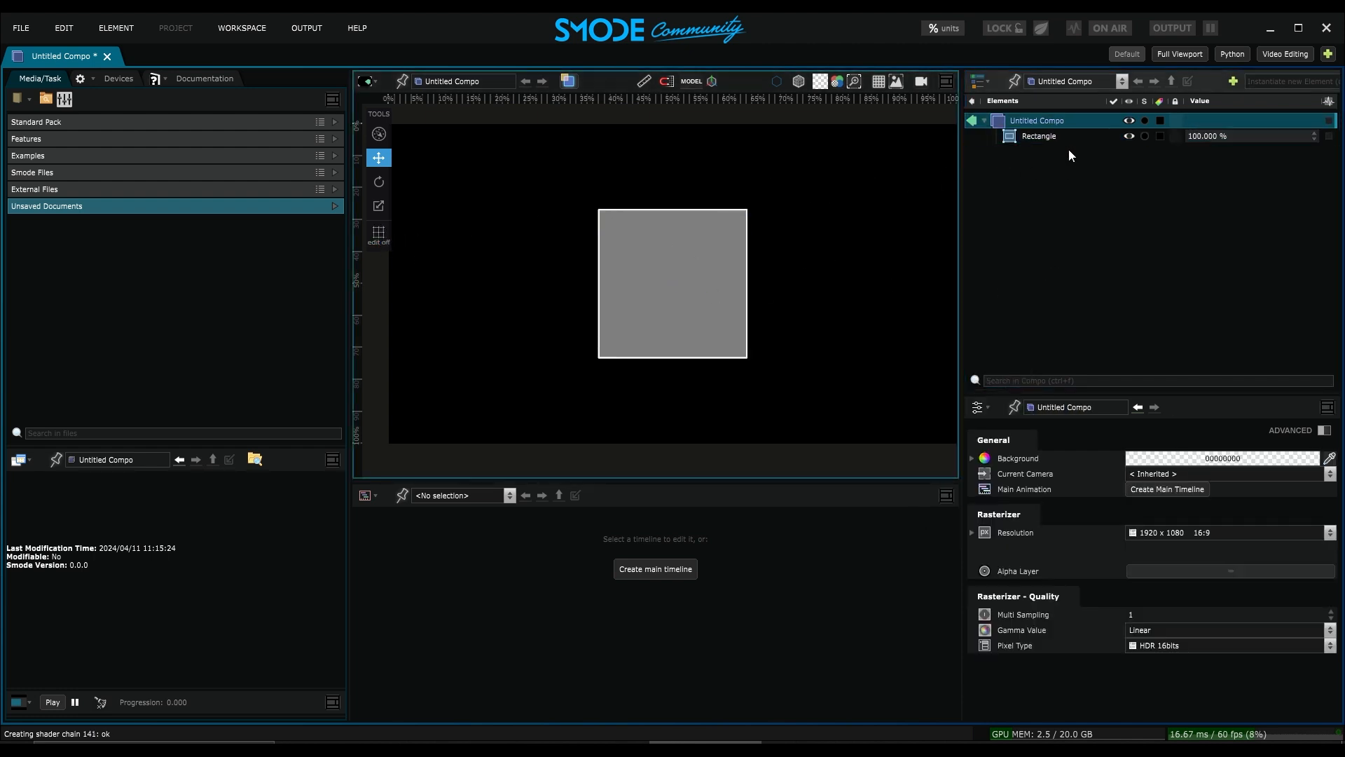
- Add an n-Side shape layer alongside the rectangle in the composition
right_click(1024, 162)
mouse_move(974, 237)
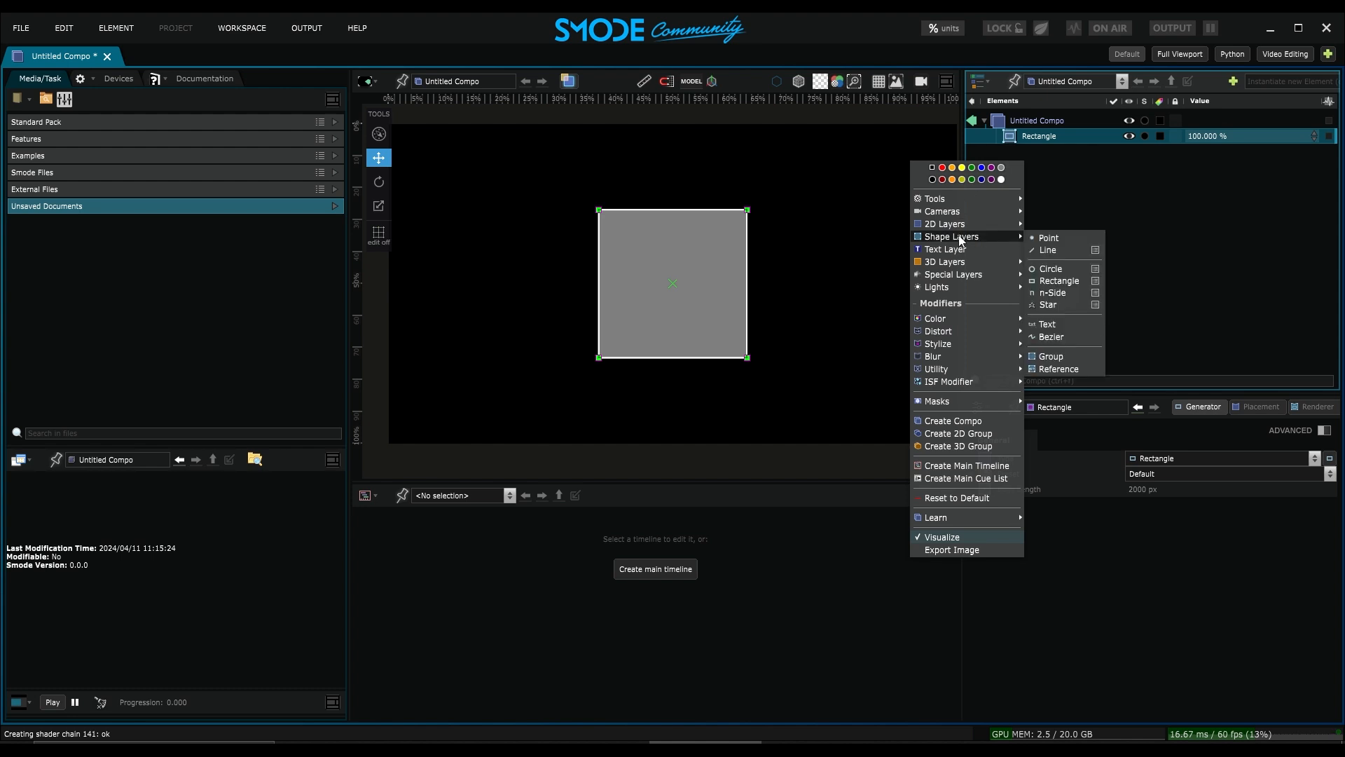
left_click(1052, 293)
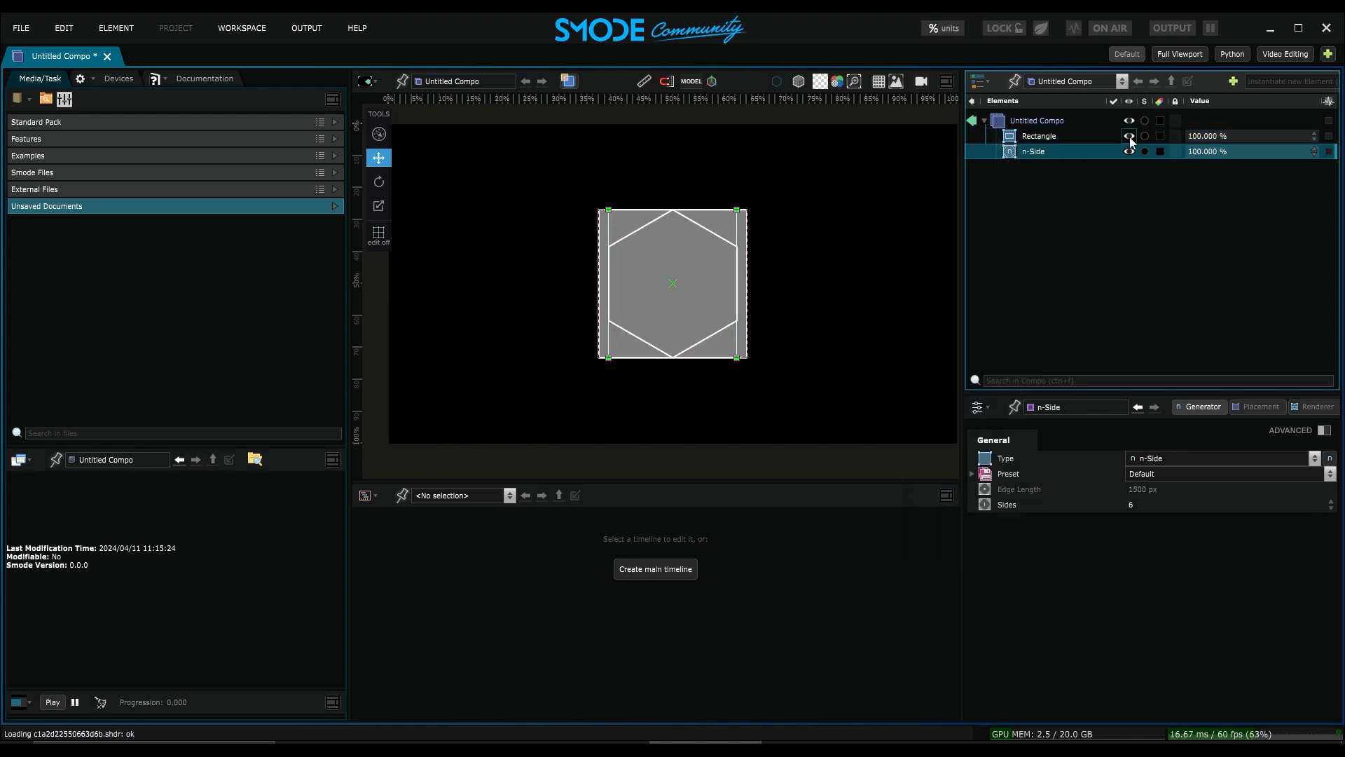
- Vary the n-Side's number of sides, set it back to 6, and hide the n-Side layer
mouse_move(1142, 504)
left_mouse_down()
mouse_move(1142, 449)
mouse_move(1142, 504)
left_mouse_up()
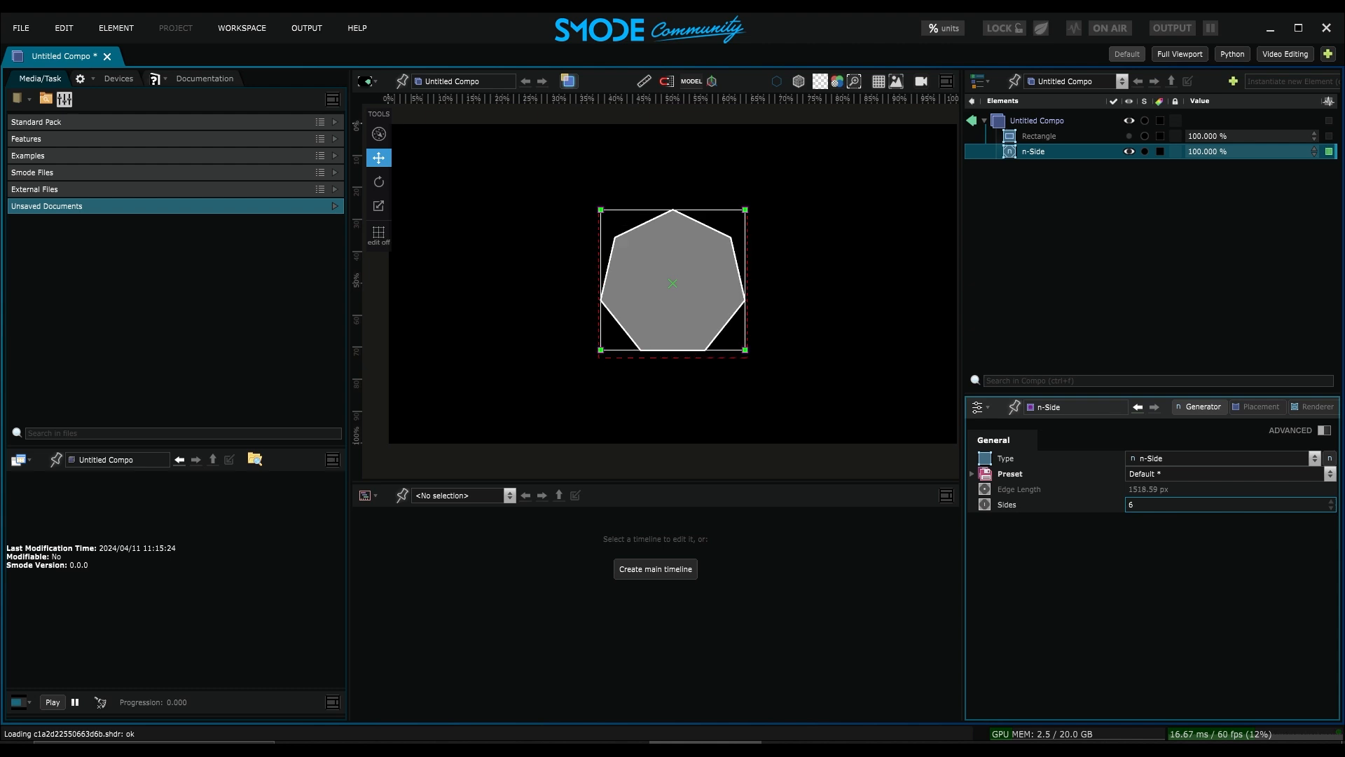
left_click(1130, 151)
- Add a star shape layer and set its inner radius to 80.1% and its points to 13
right_click(1041, 171)
mouse_move(999, 246)
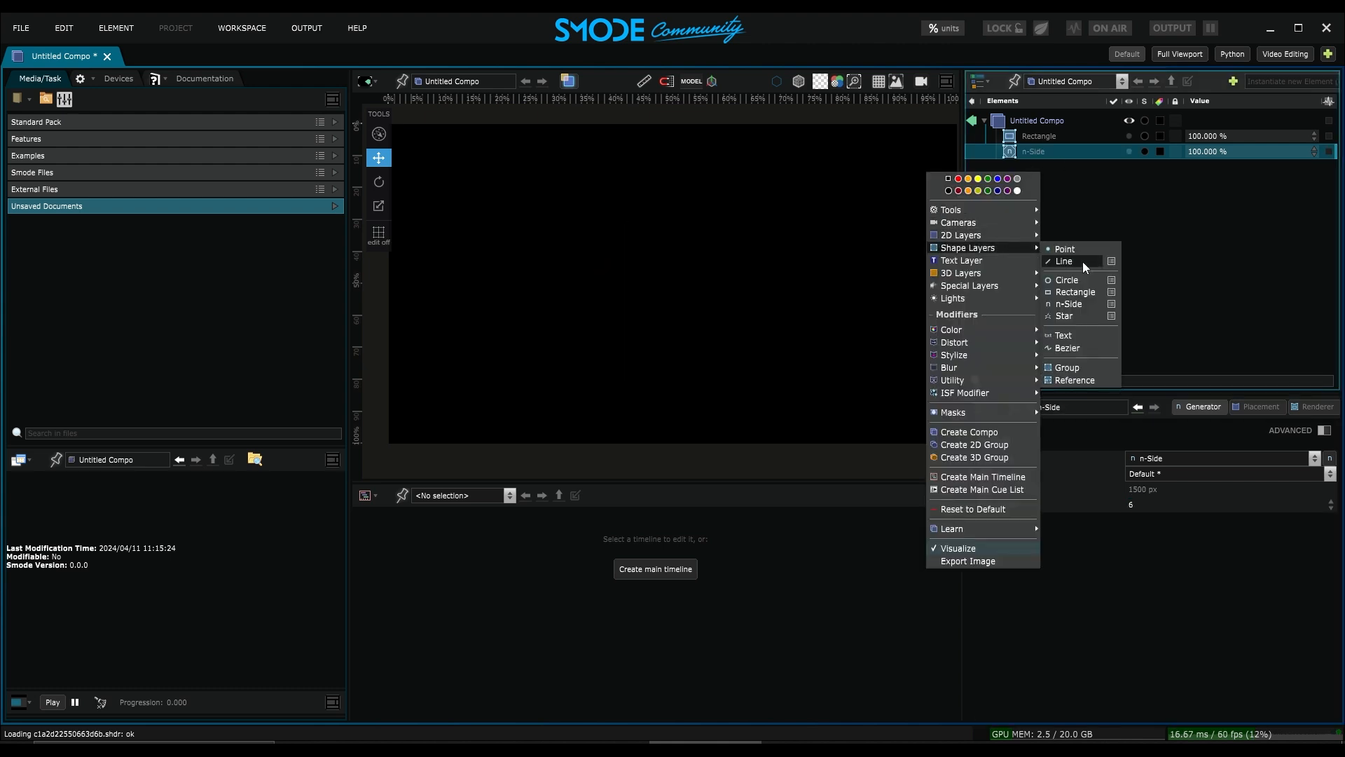
left_click(1069, 316)
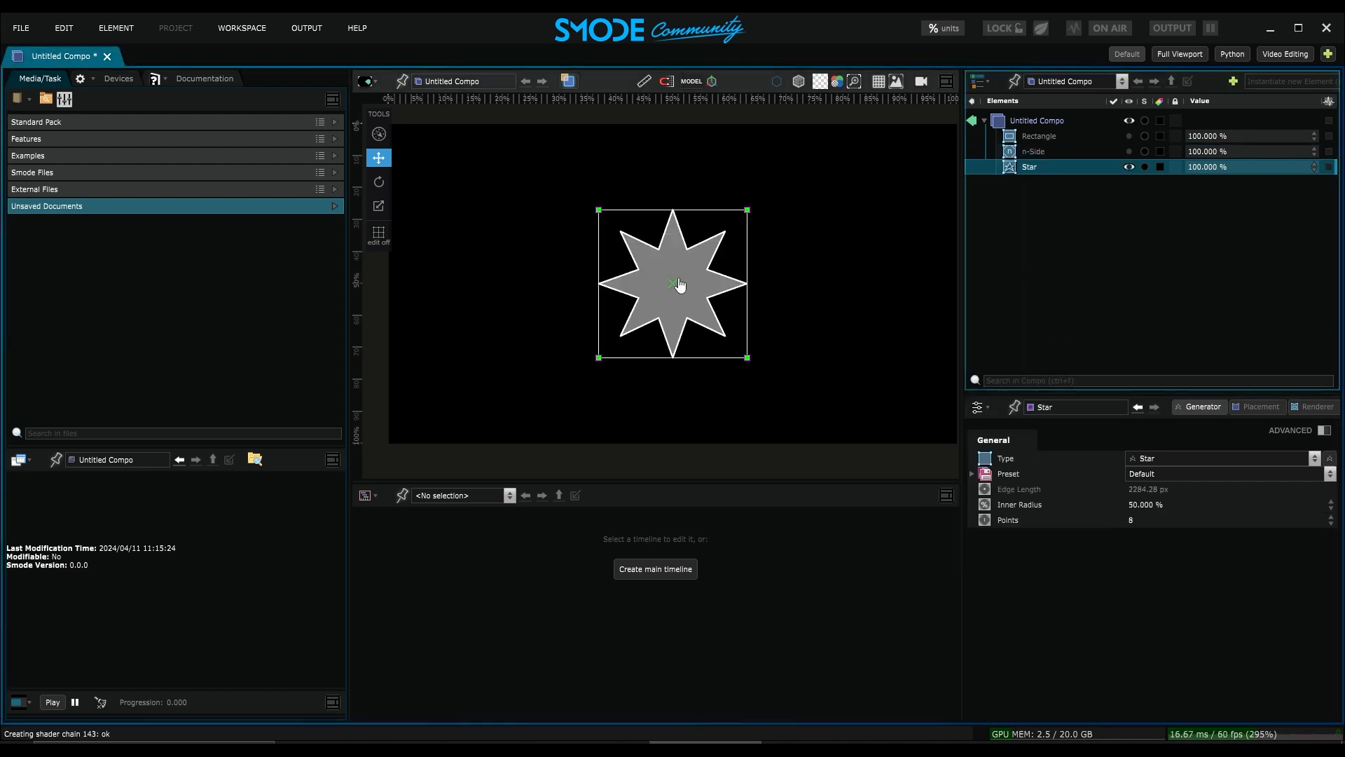
left_click_drag(1154, 522, 1154, 448)
- Hide the star and add a text shape layer to the composition
right_click(1016, 185)
mouse_move(985, 258)
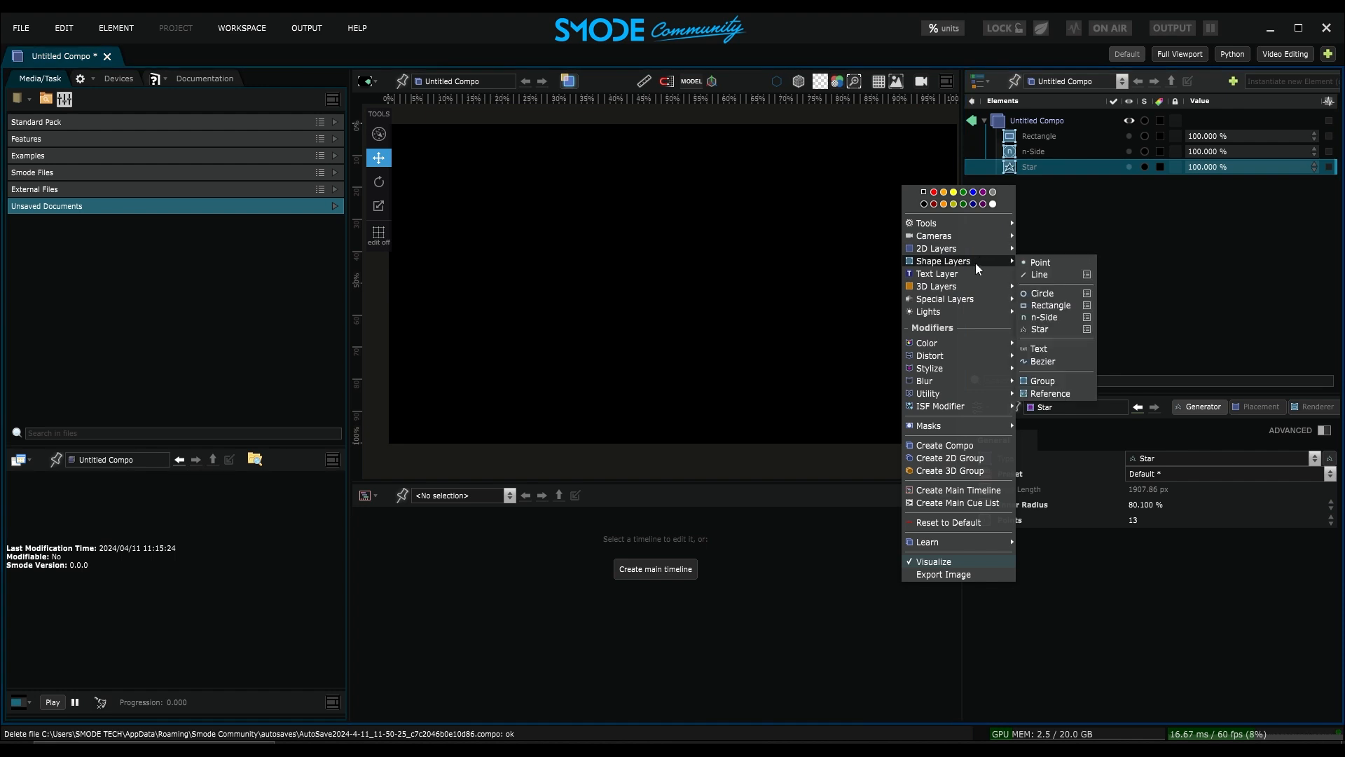
left_click(1057, 352)
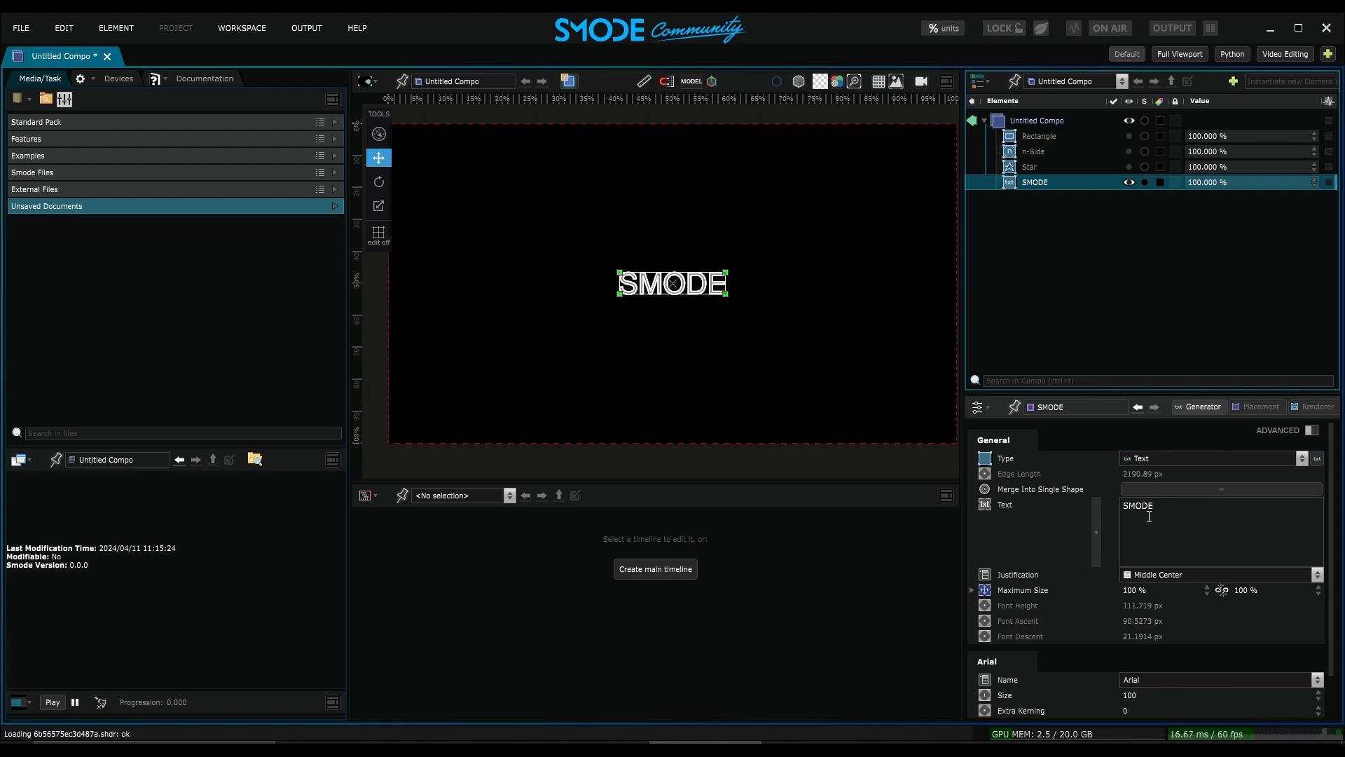
- Open the renderer settings of the SMODE text layer and hide that layer
left_click(1314, 406)
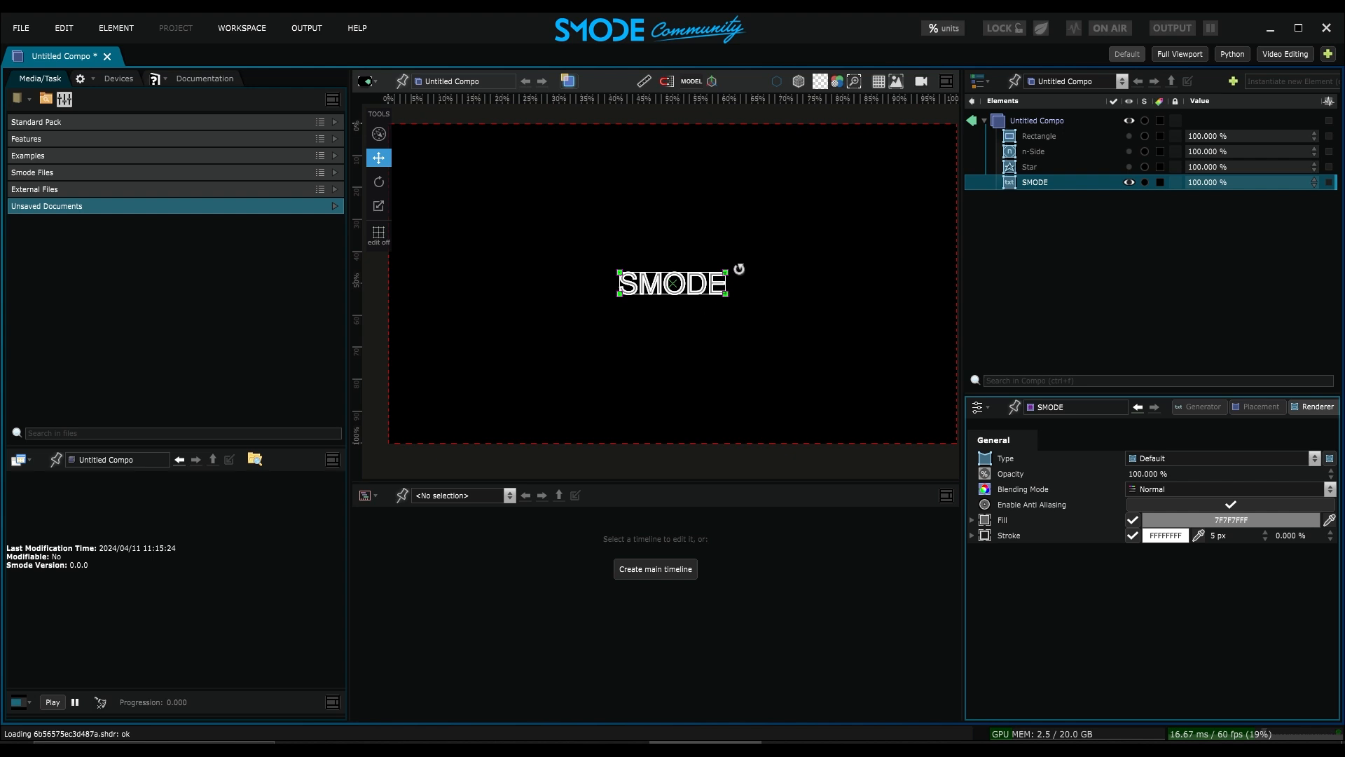
scroll(732, 280, "up", 3)
left_click(1037, 184)
key("space")
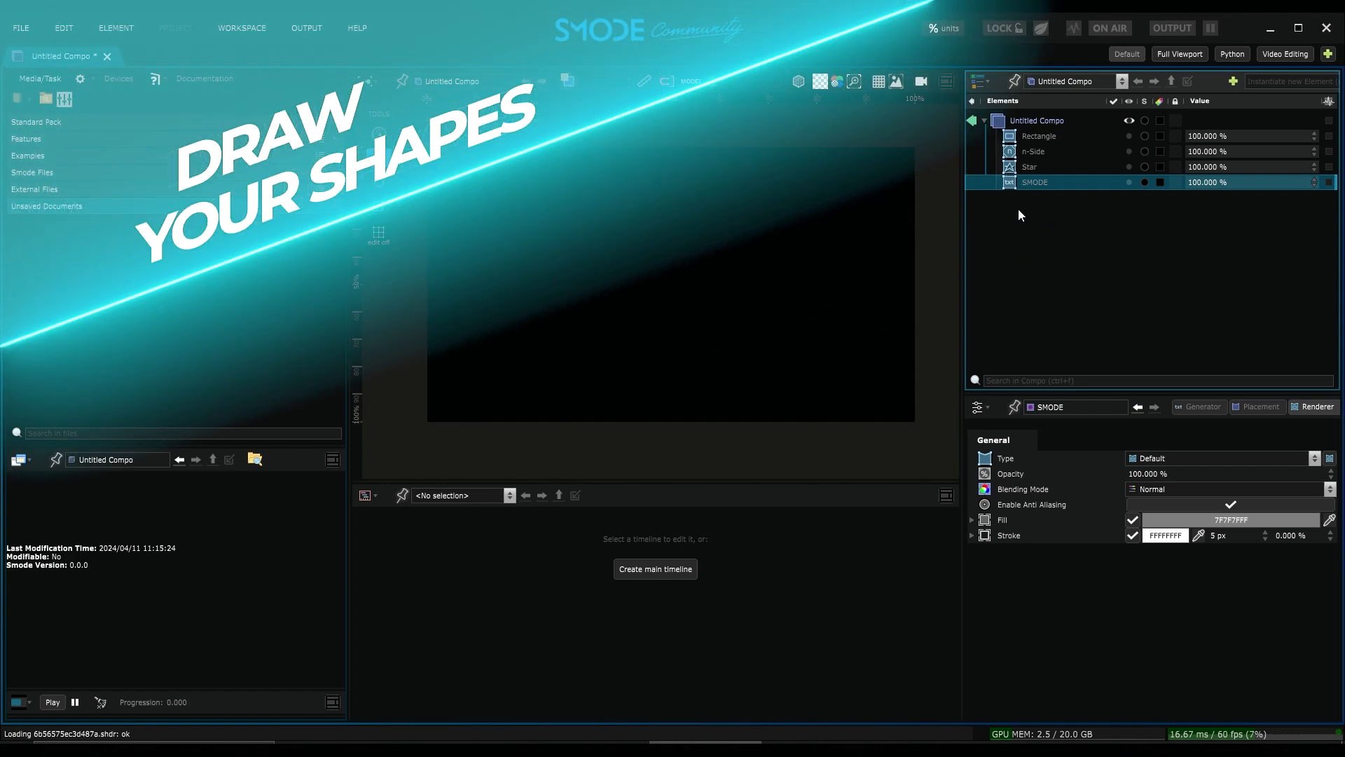
- Add an empty Bezier shape layer below the hidden text layer
right_click(1025, 199)
mouse_move(1003, 275)
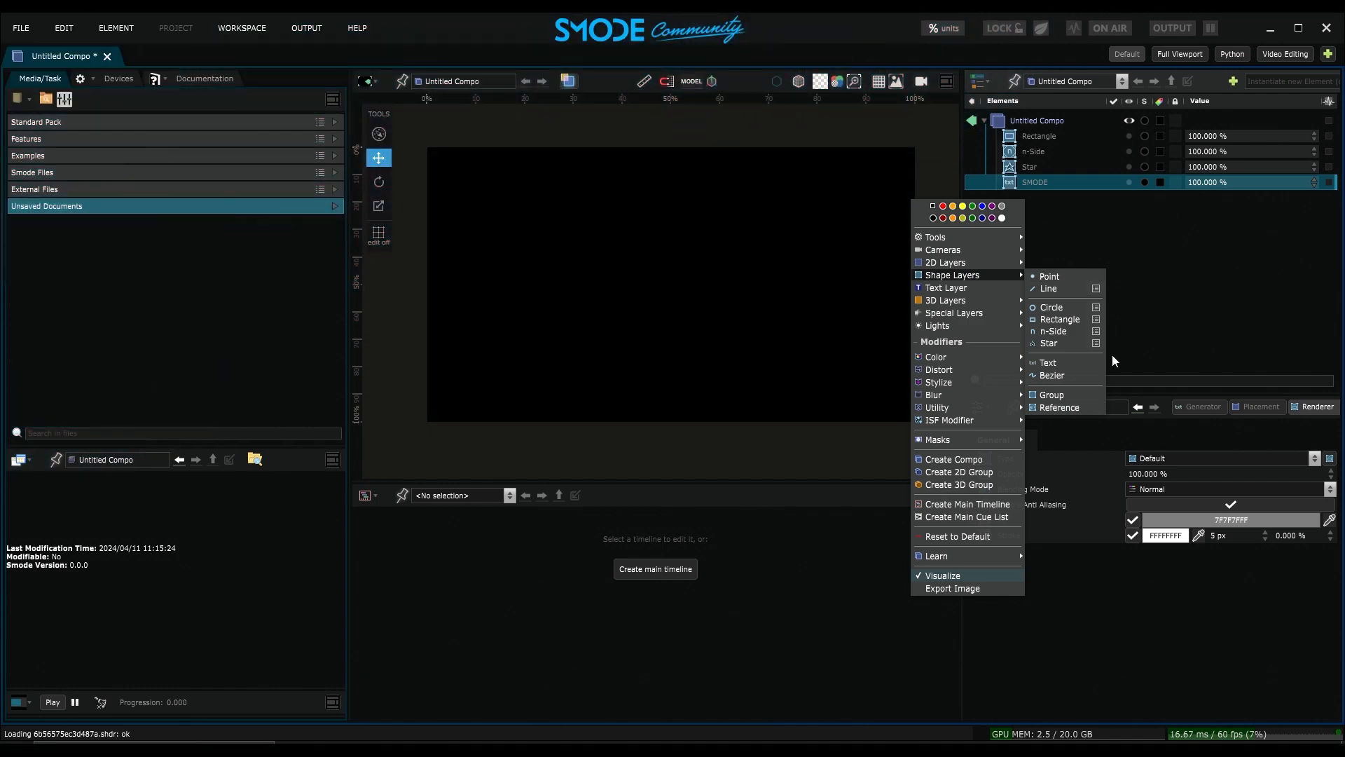
left_click(1058, 376)
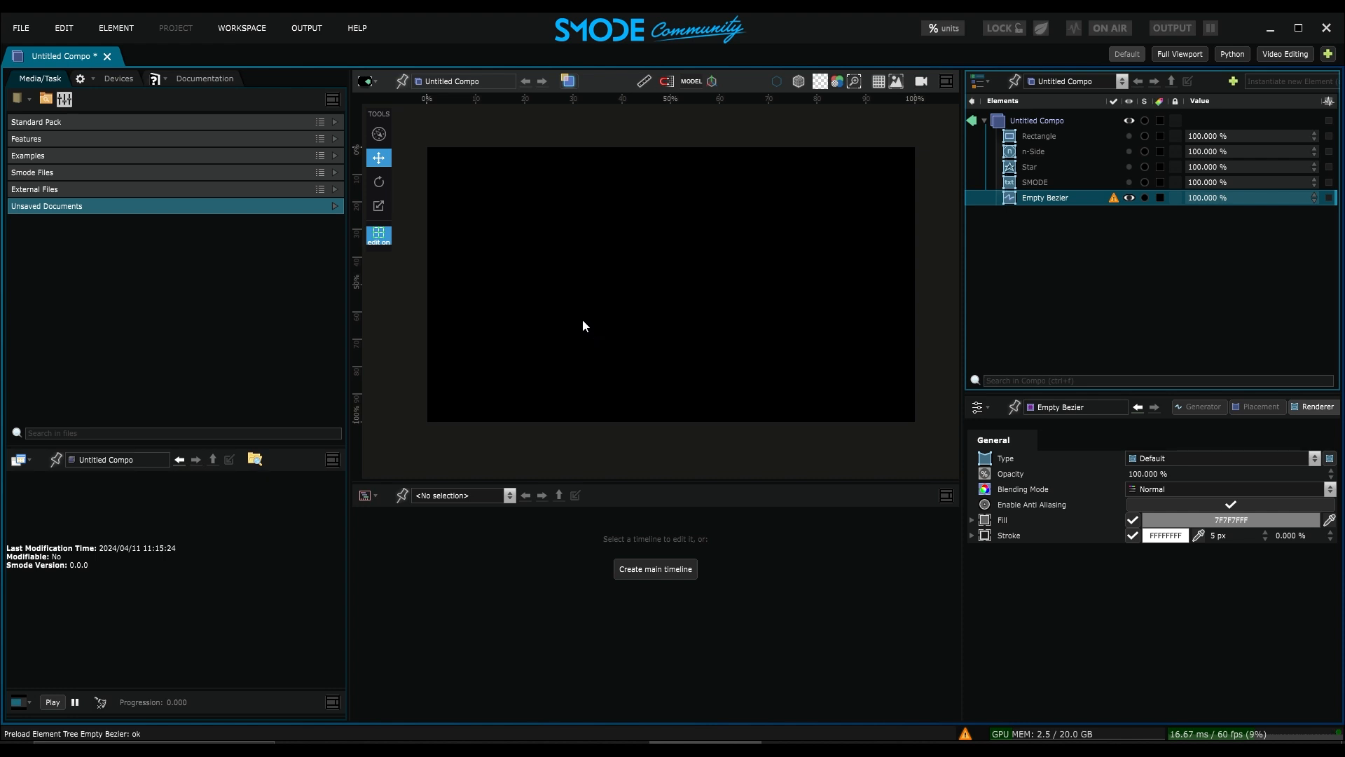
- Draw an open path across the composition with seven straight points followed by five curved points looping around at its end
left_click(474, 308)
left_click(509, 294)
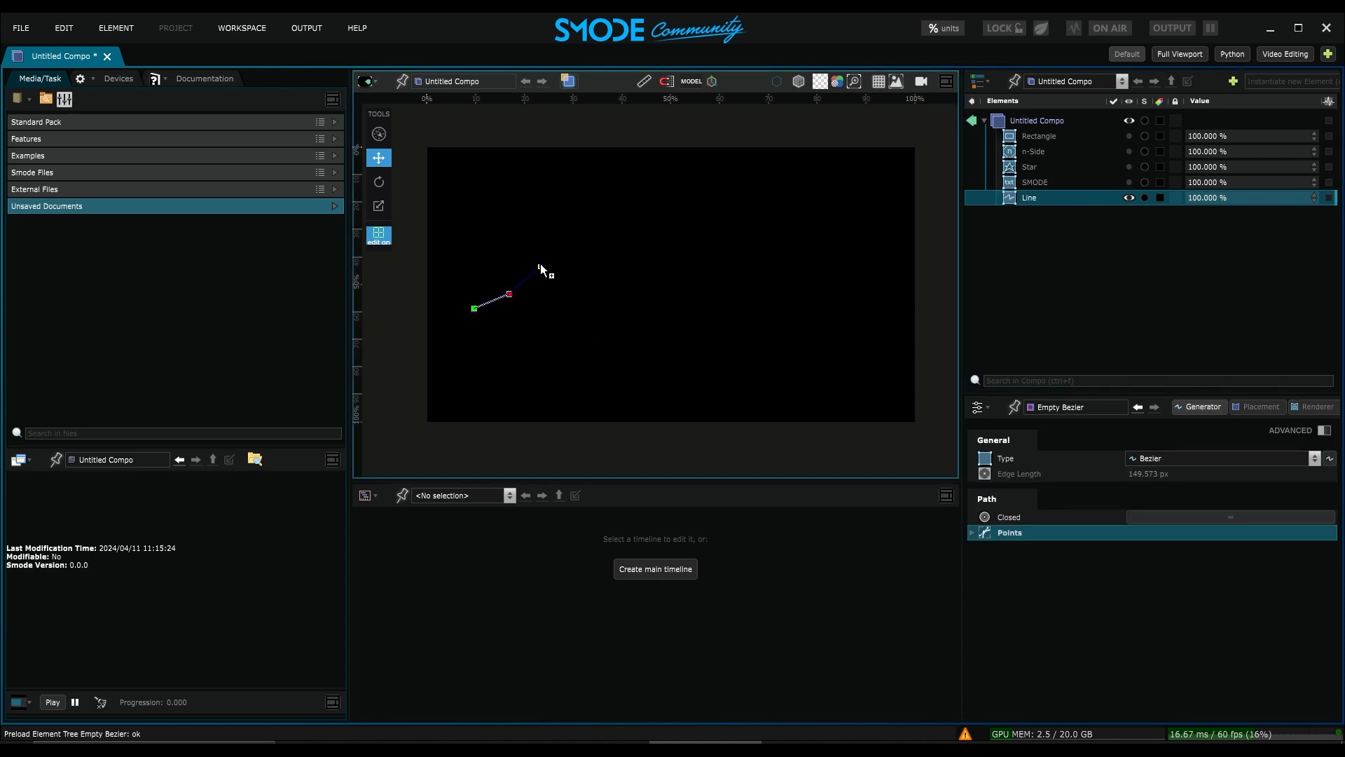
left_click(541, 266)
left_click(604, 258)
left_click(625, 294)
left_click(682, 296)
left_click(734, 273)
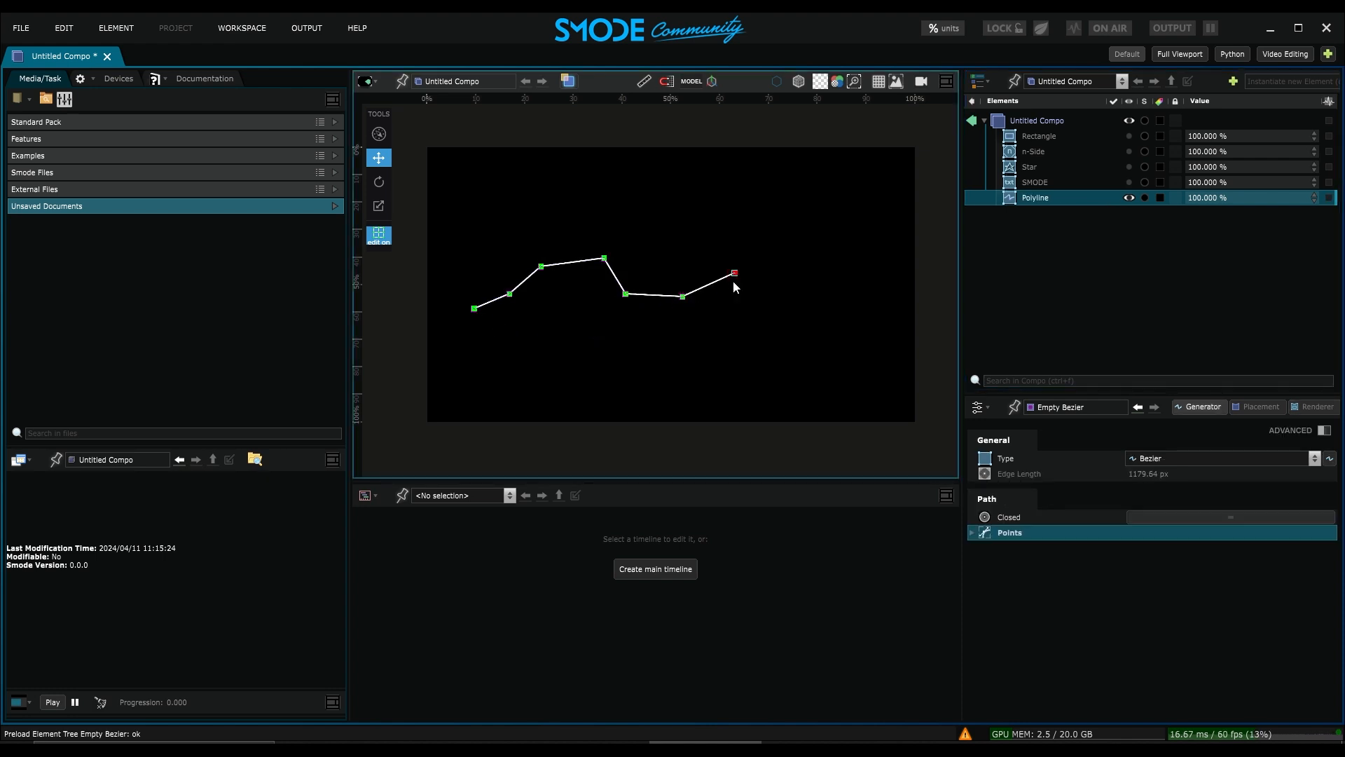
left_click_drag(761, 239, 783, 304)
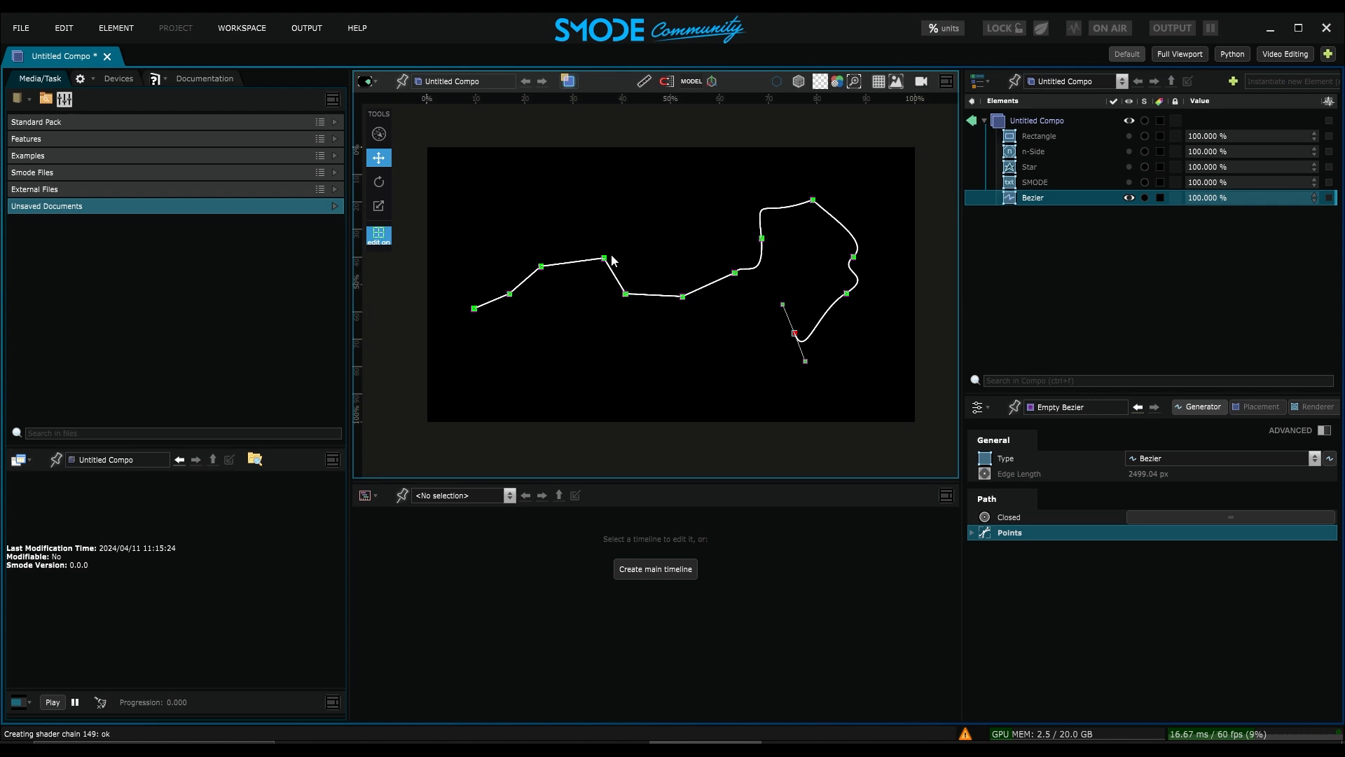
- Move the path's fourth point upward, set it to cubic, and lengthen its tangents for a rounder bend
left_click_drag(605, 259, 600, 243)
right_click(601, 243)
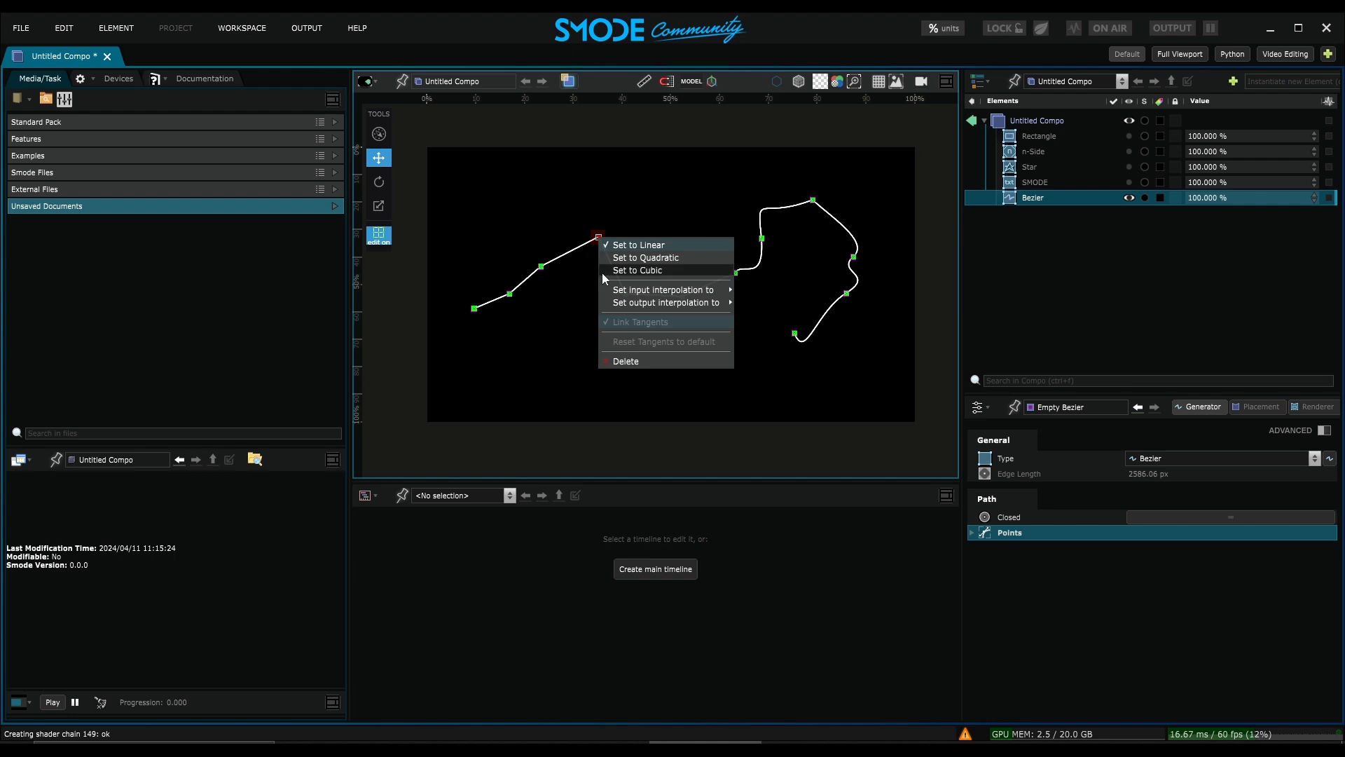
left_click(636, 271)
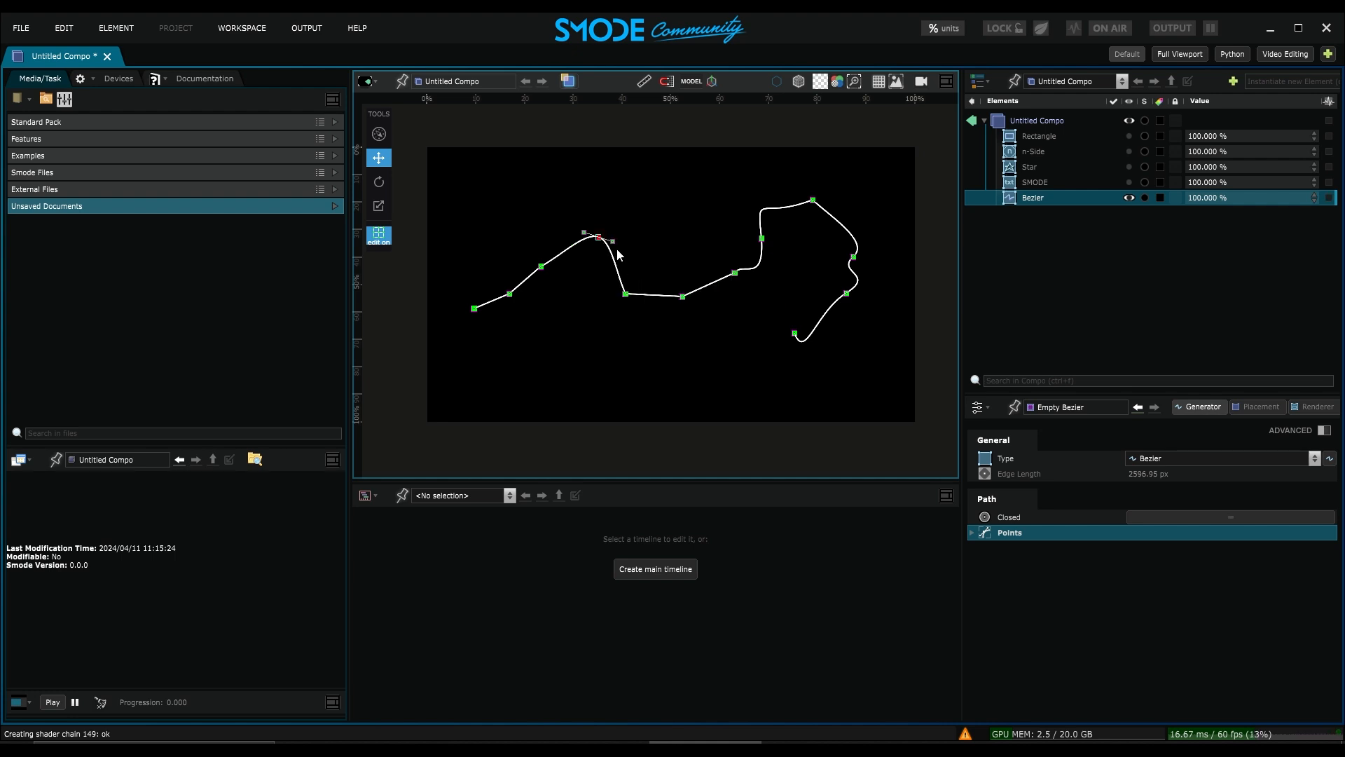
left_click_drag(620, 250, 623, 254)
- Change the path's fifth point from linear to curved interpolation and hide the Bezier layer
right_click(628, 294)
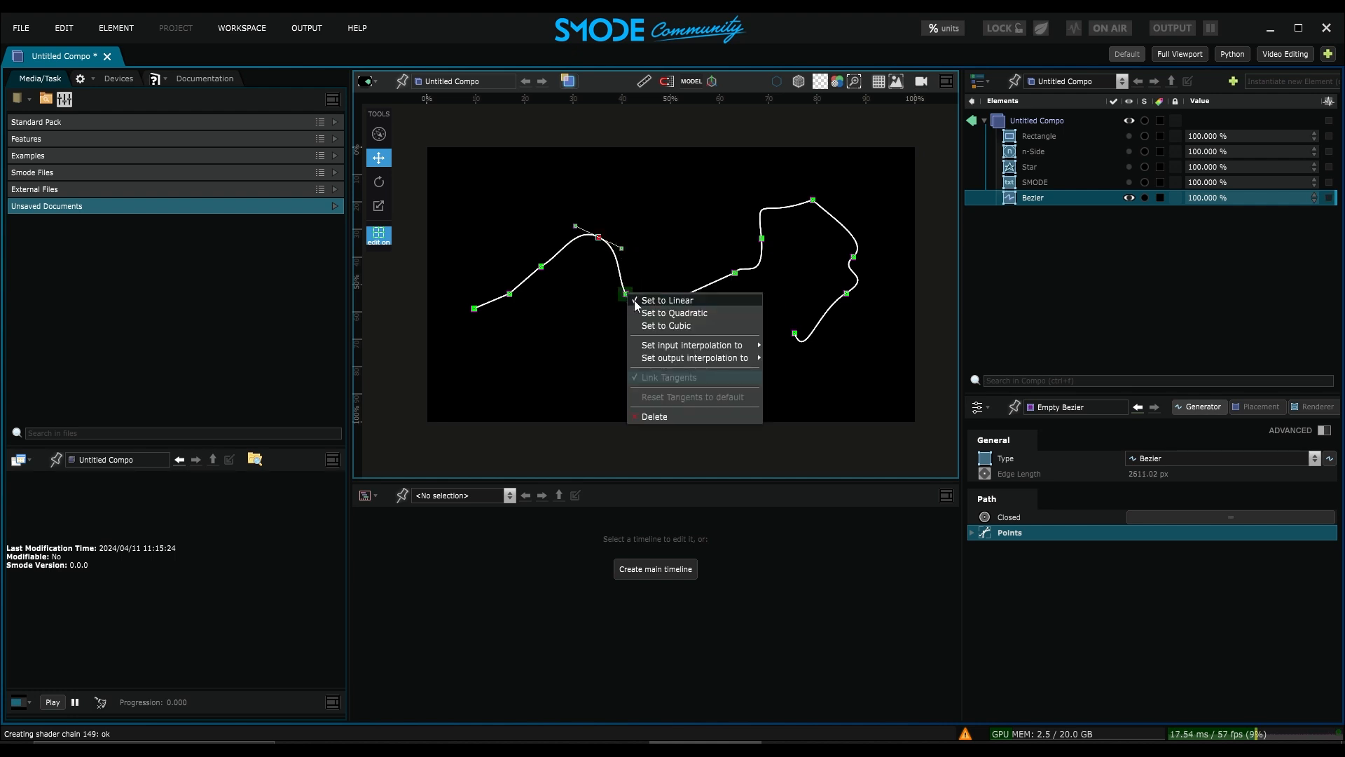
left_click(665, 321)
key("space")
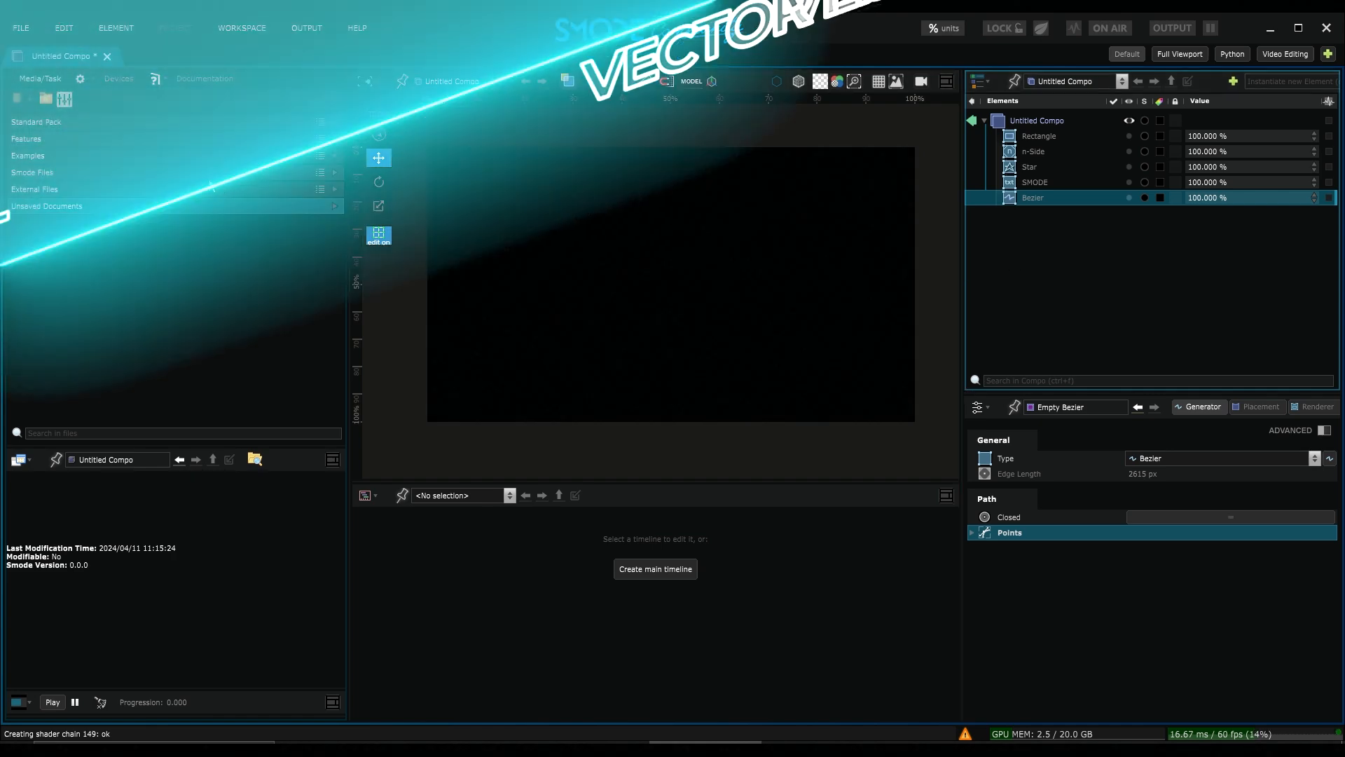
- Add avatar-thinking-8-svgrepo-com.svg from the Smode files to the composition, referenced as a shape
left_click(158, 174)
left_click(94, 187)
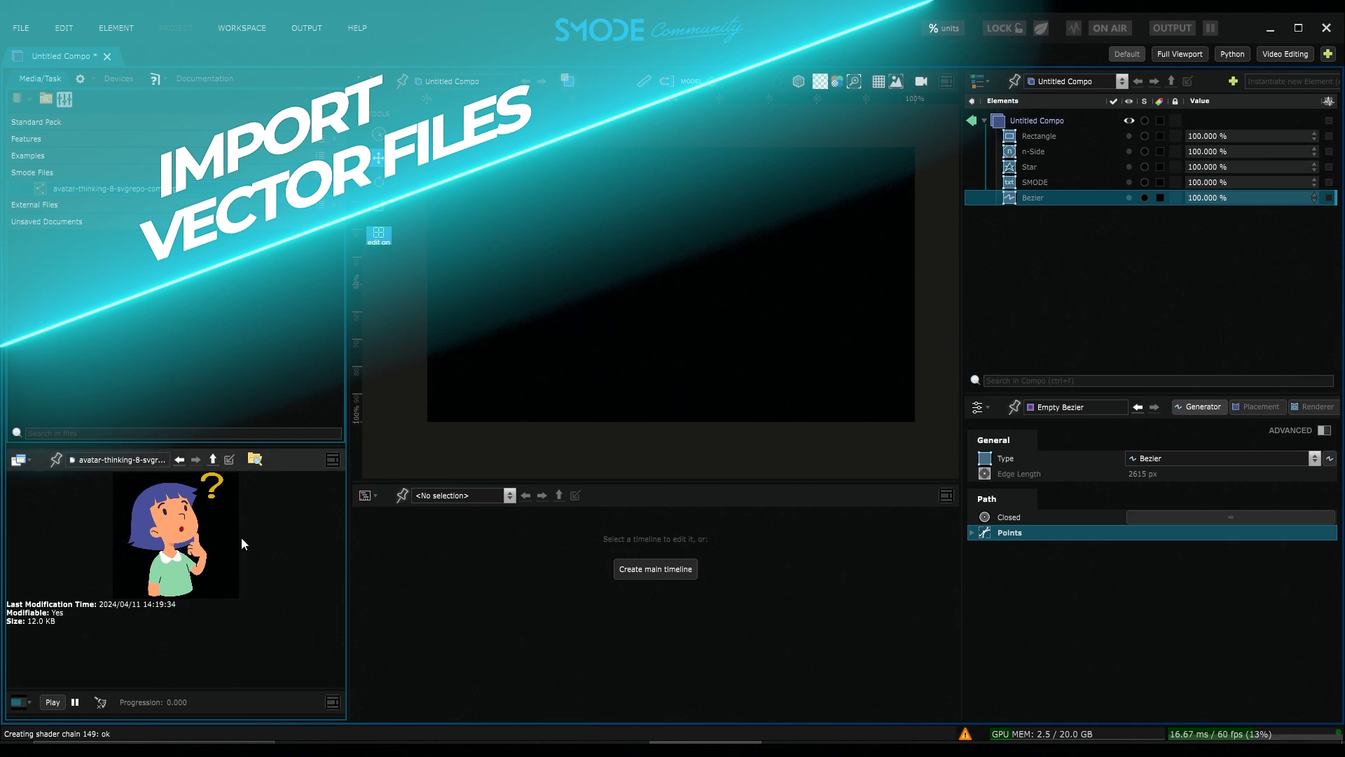
left_click_drag(54, 191, 1102, 289)
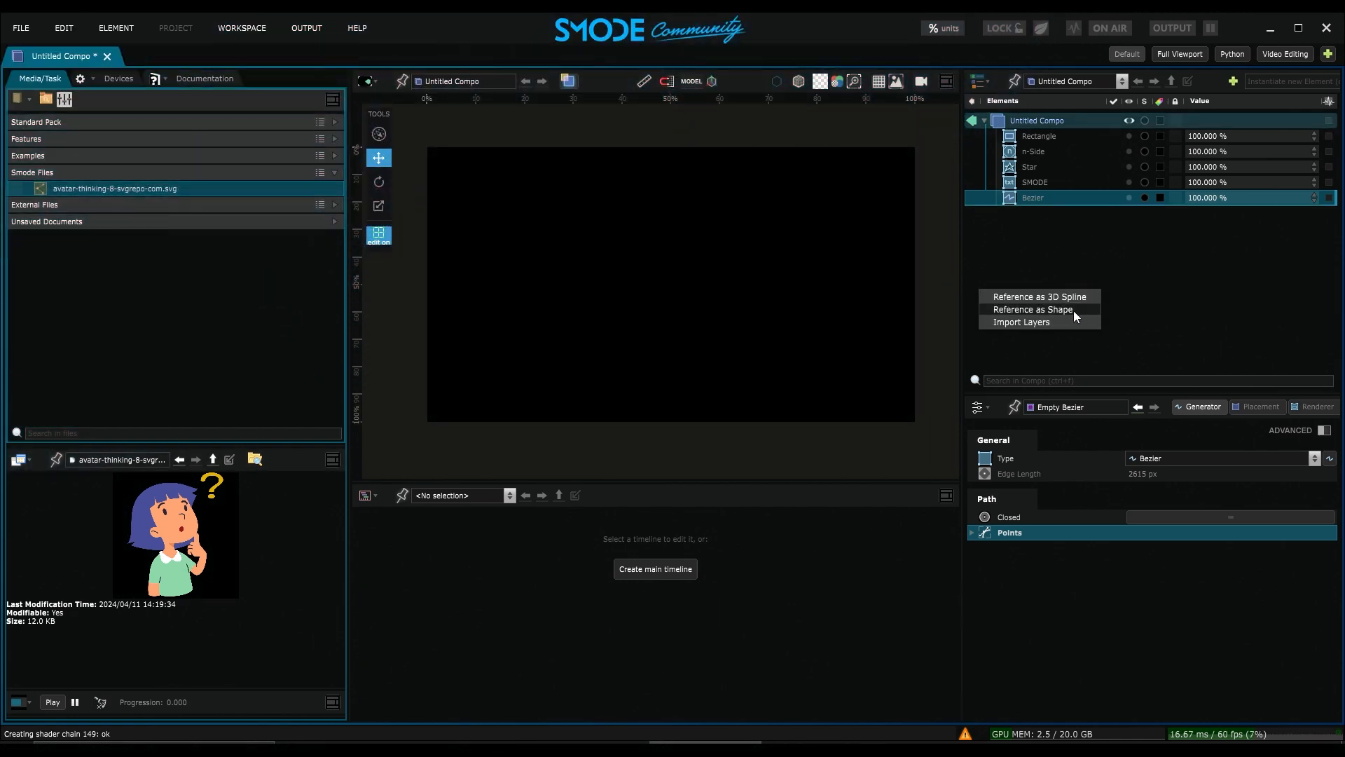
left_click(1041, 313)
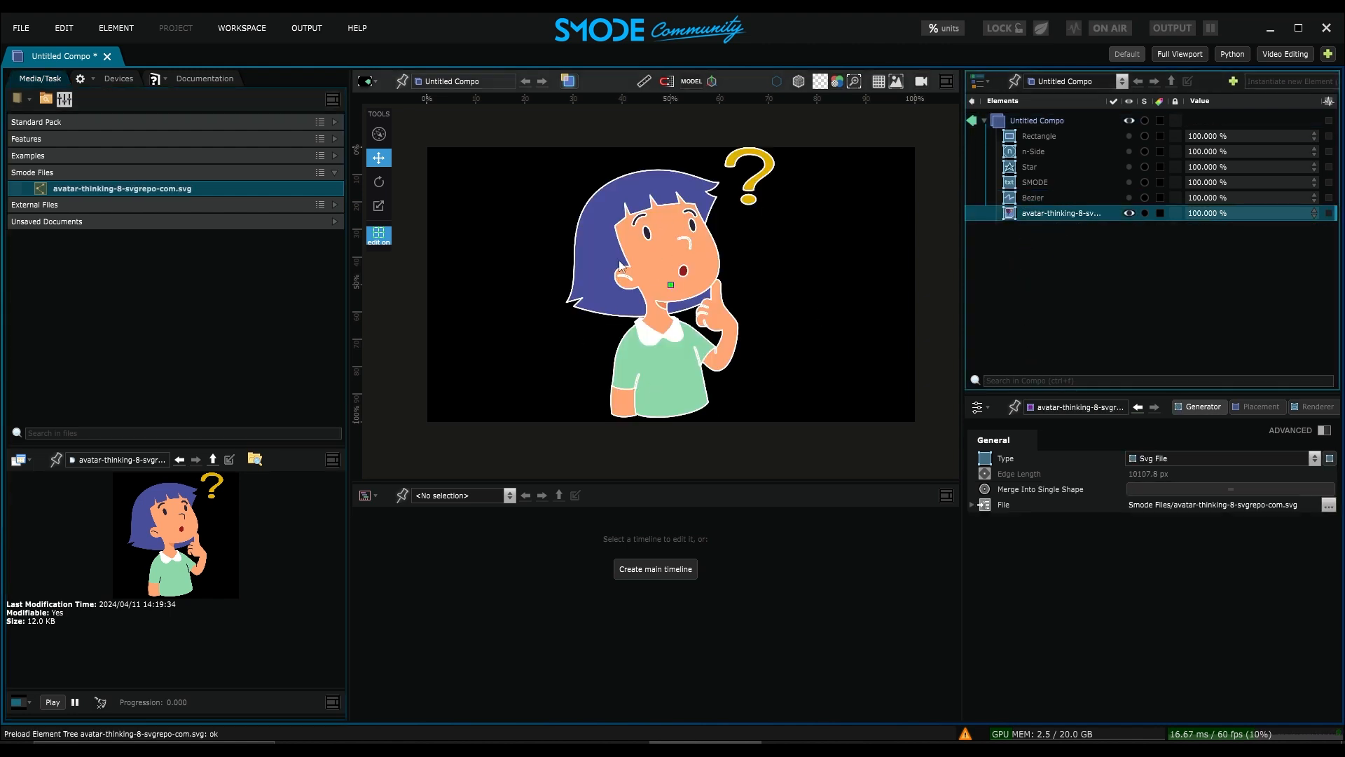
- Turn off the stroke of the imported avatar shape in its renderer settings
scroll(763, 305, "up", 6)
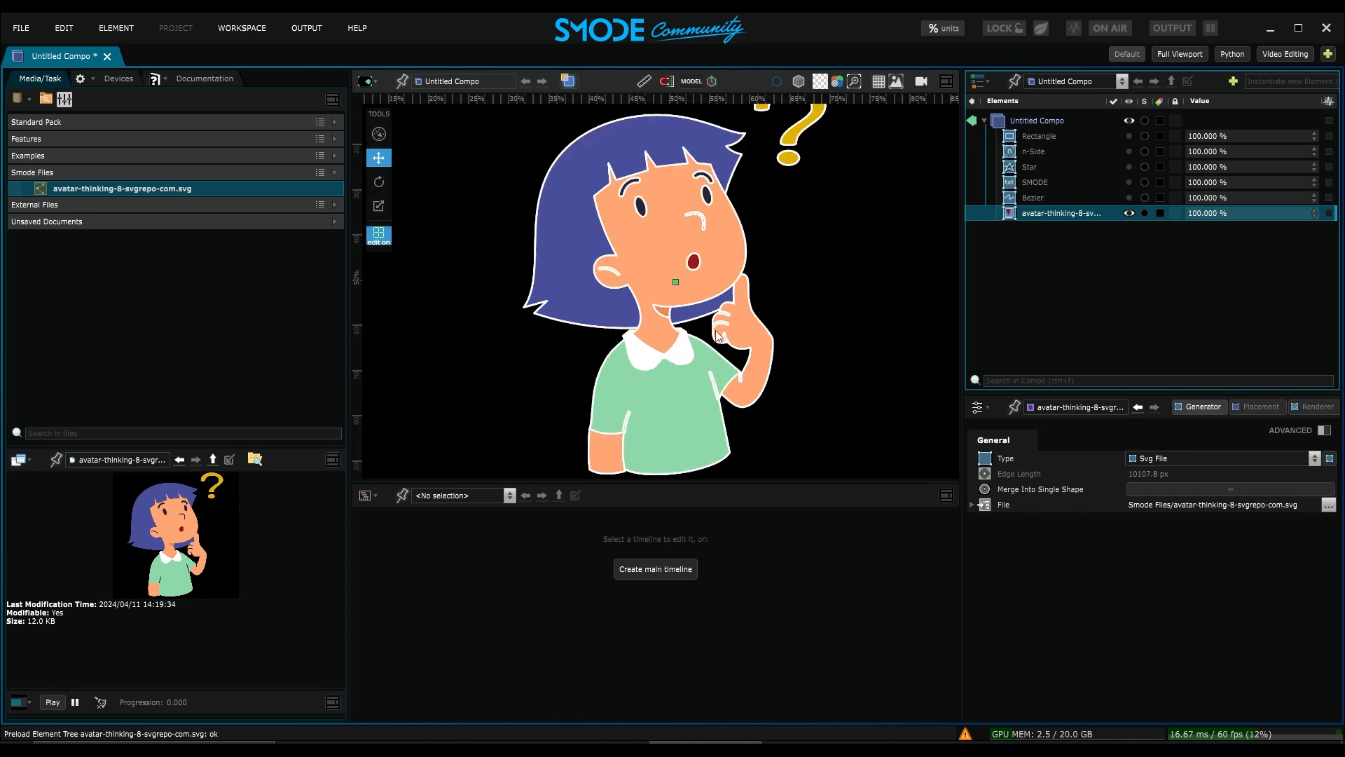
left_click_drag(589, 304, 624, 200)
scroll(623, 201, "up", 1)
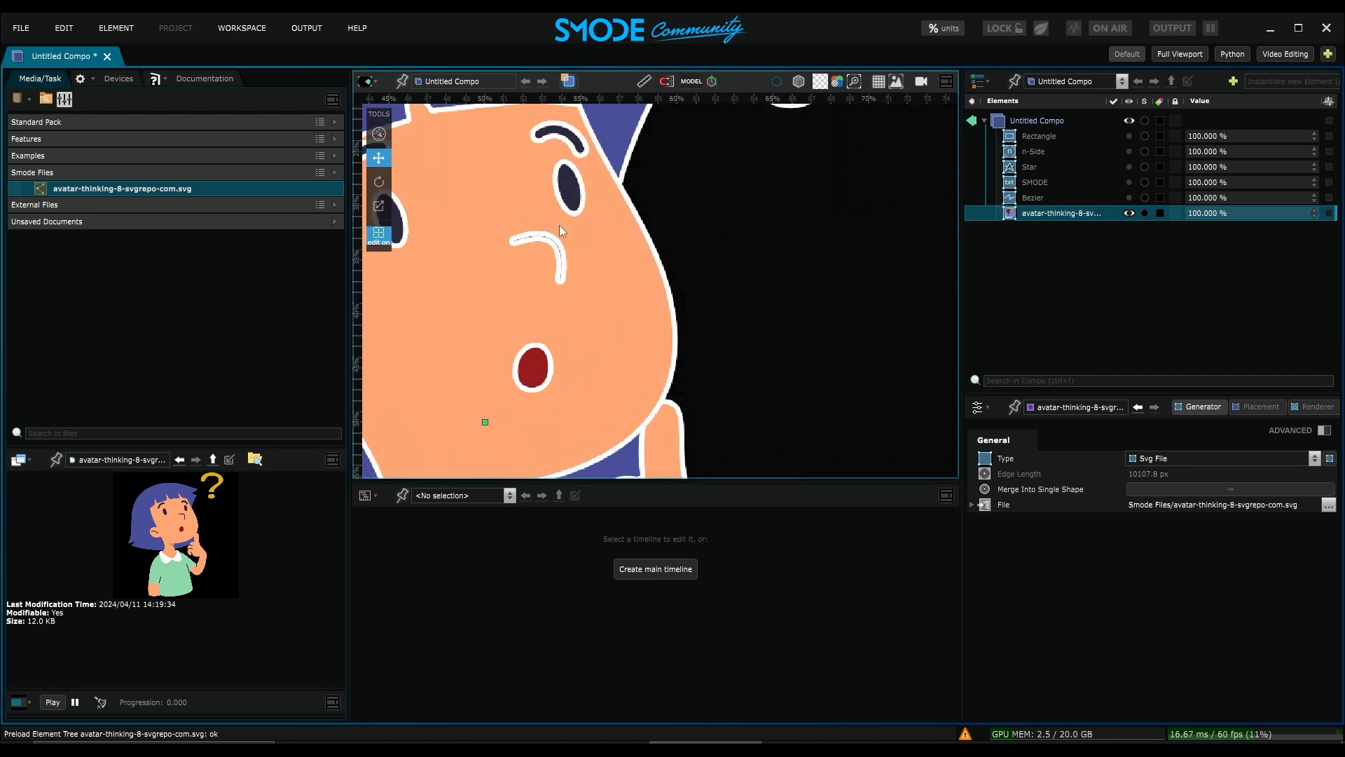
left_click(1314, 406)
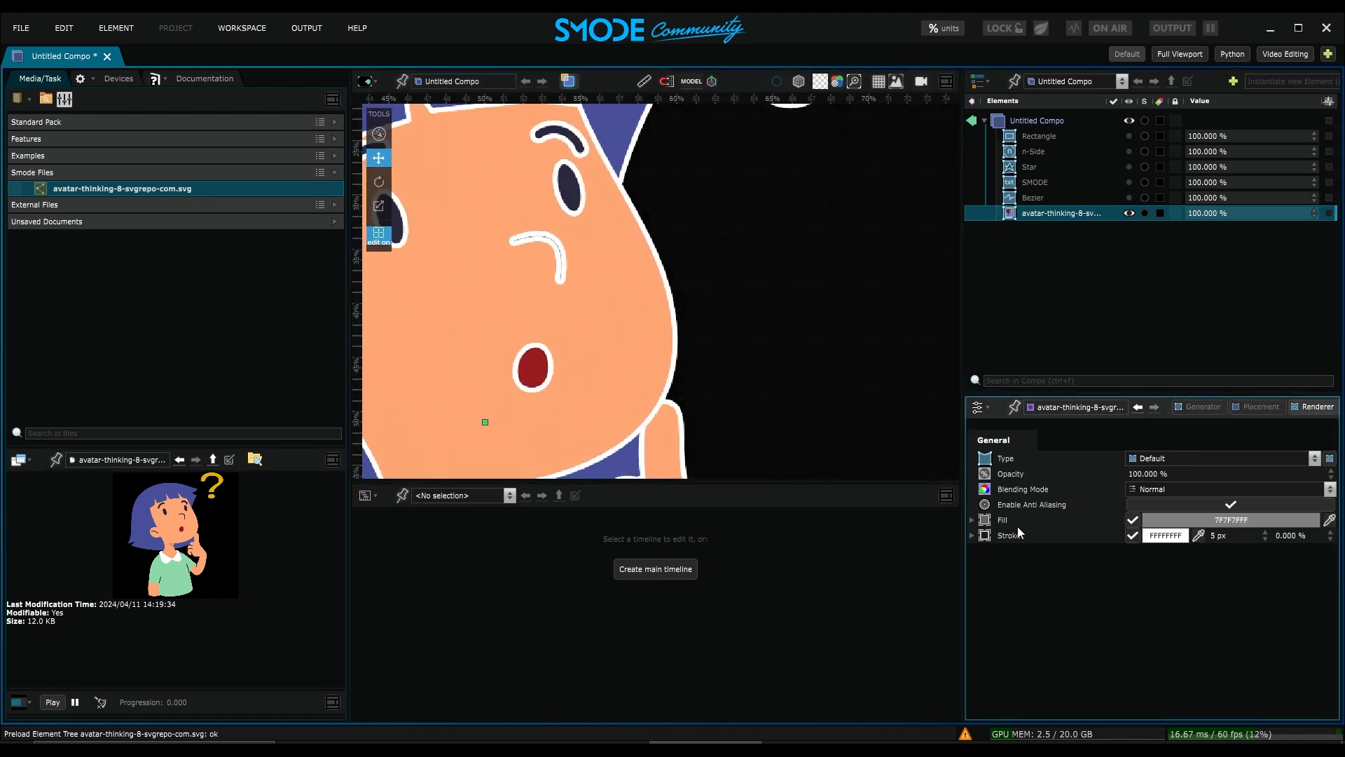
left_click(1003, 538)
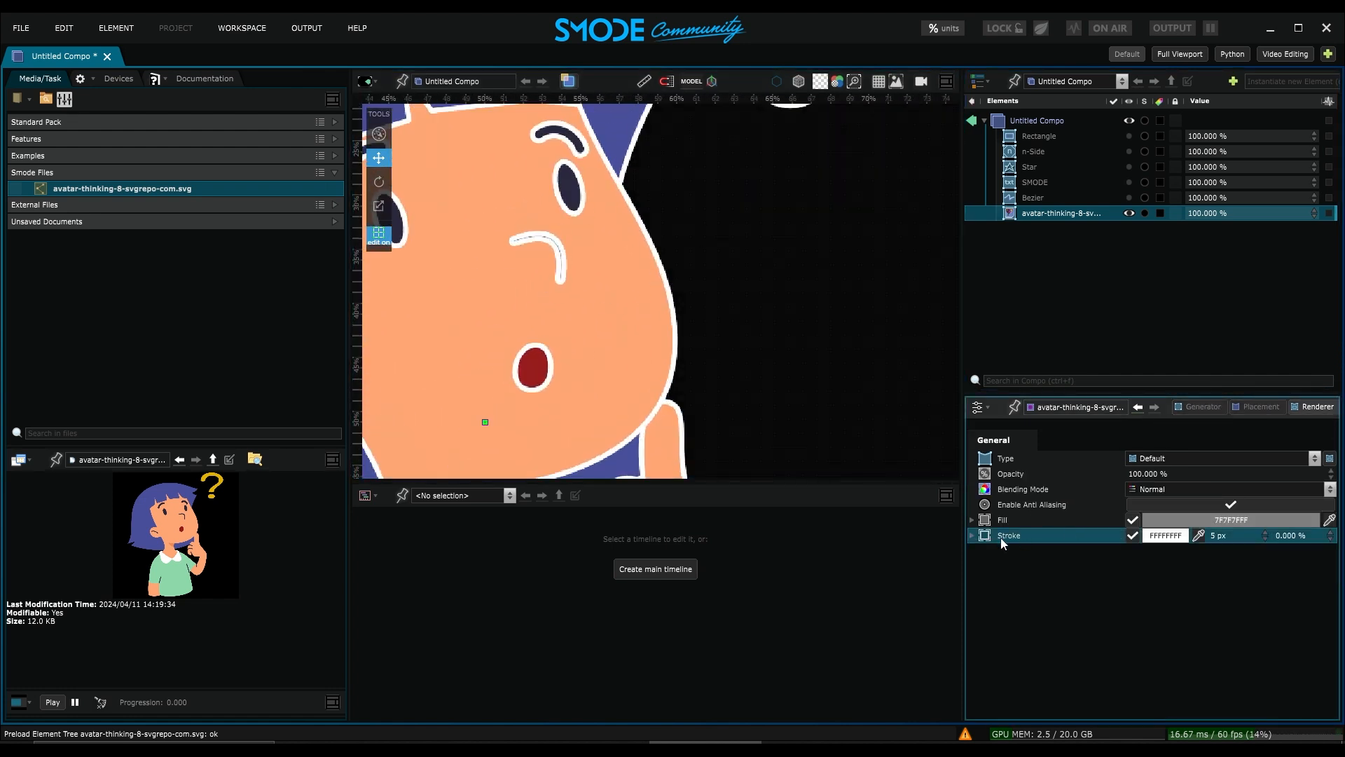
left_click(1129, 536)
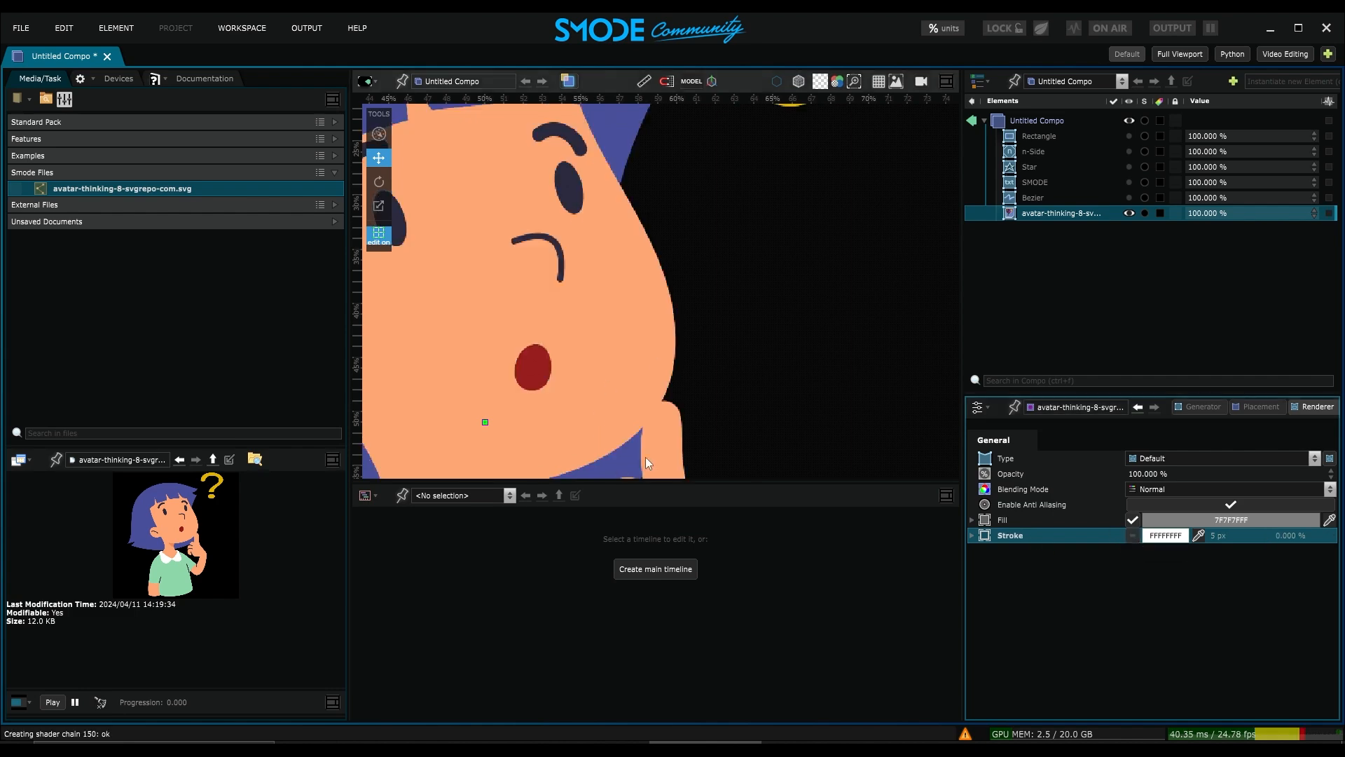
scroll(651, 387, "down", 5)
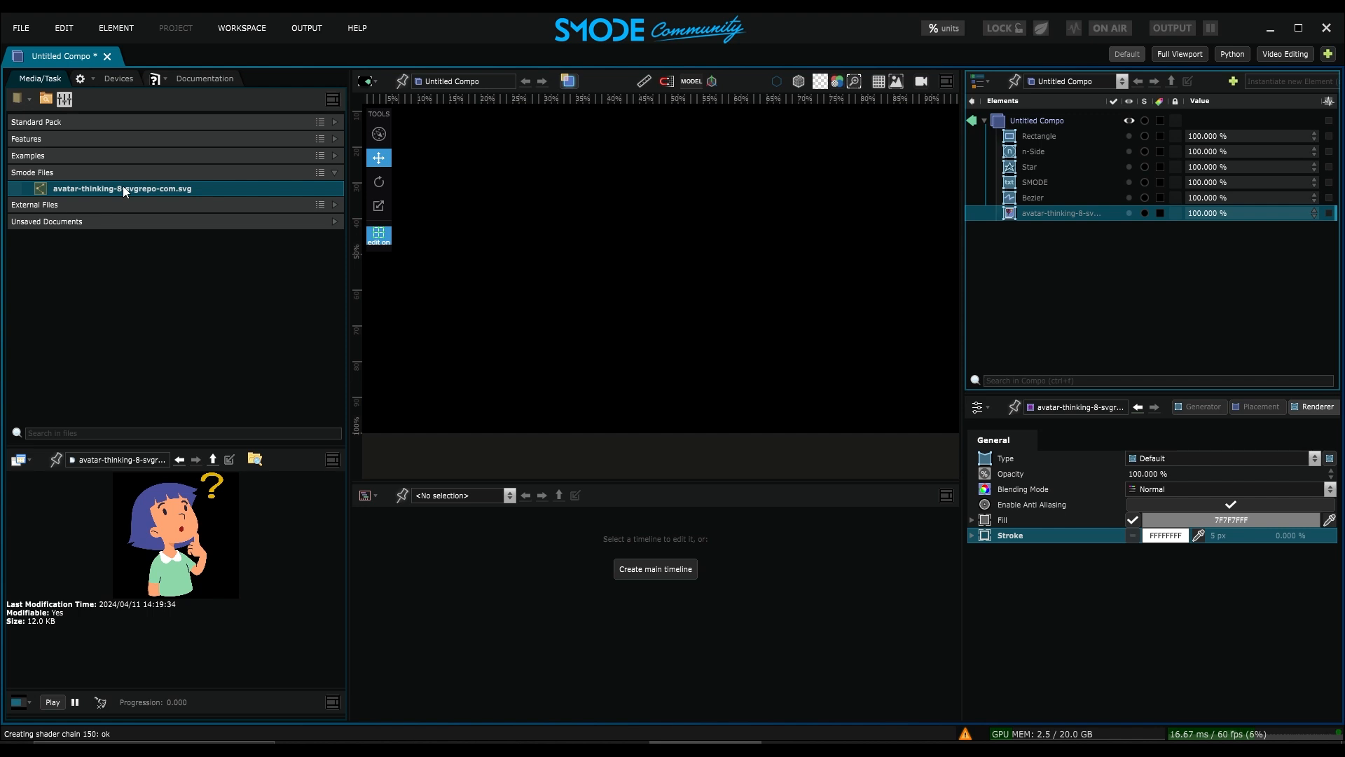
- Import avatar-thinking-8-svgrepo-com.svg again as separate layers and expand the resulting group
left_click_drag(123, 186, 1128, 269)
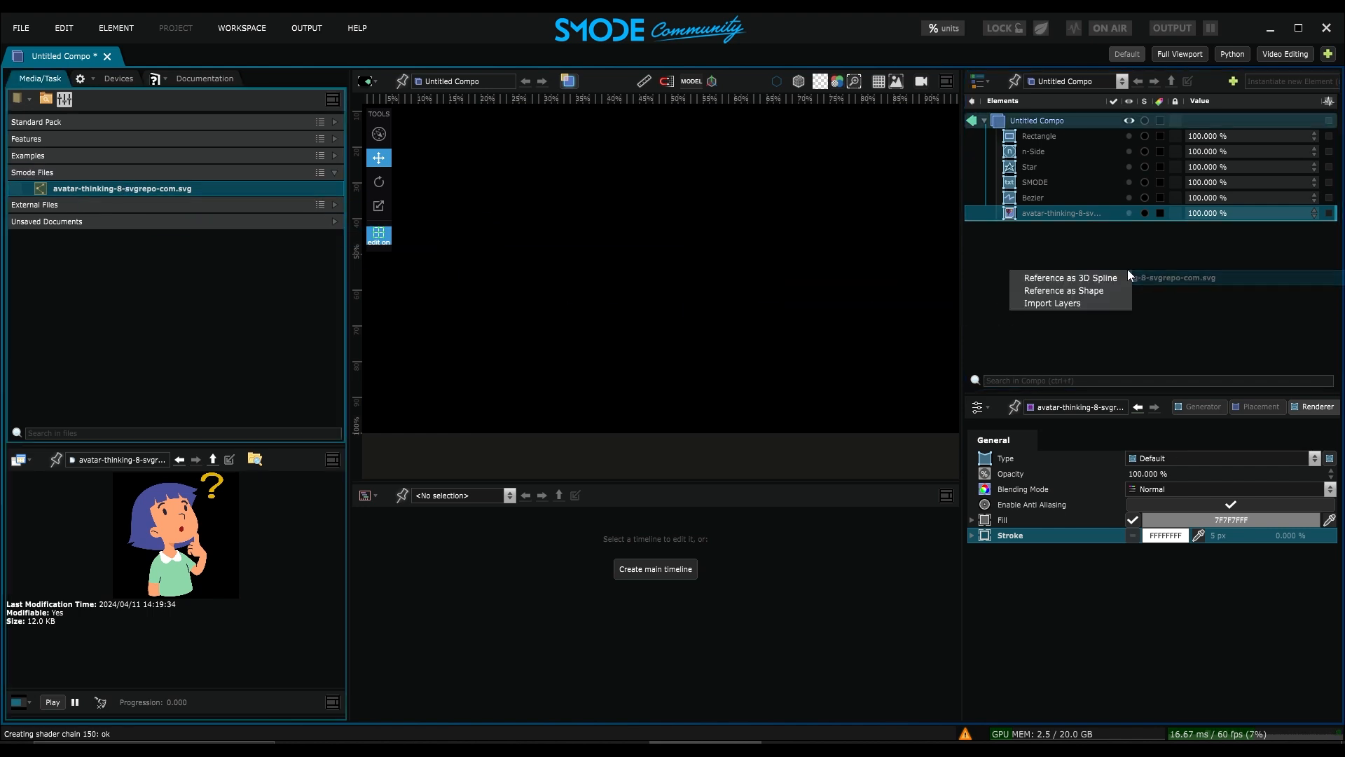
left_click(1053, 304)
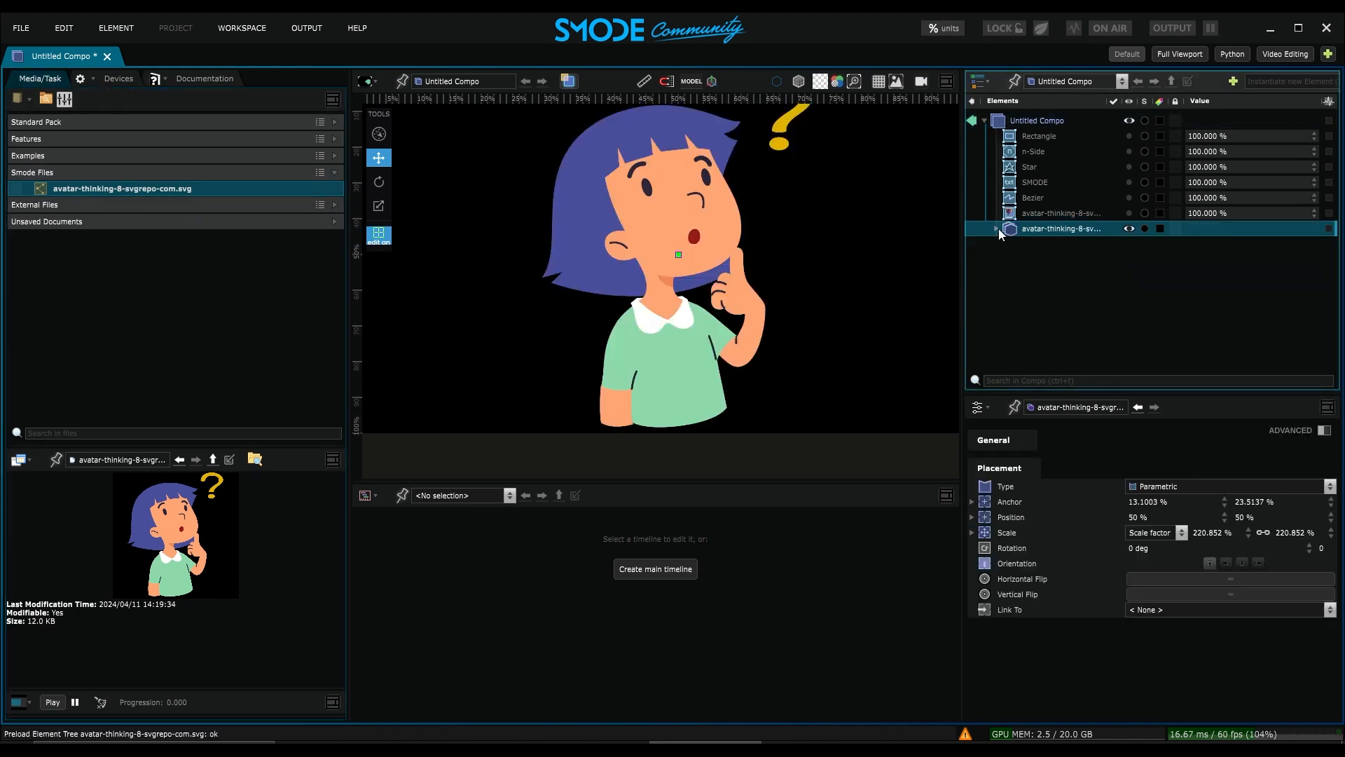
left_click(995, 229)
- Examine the Bezier layers of the imported avatar group one by one to see which part of the drawing each forms
left_click(1042, 244)
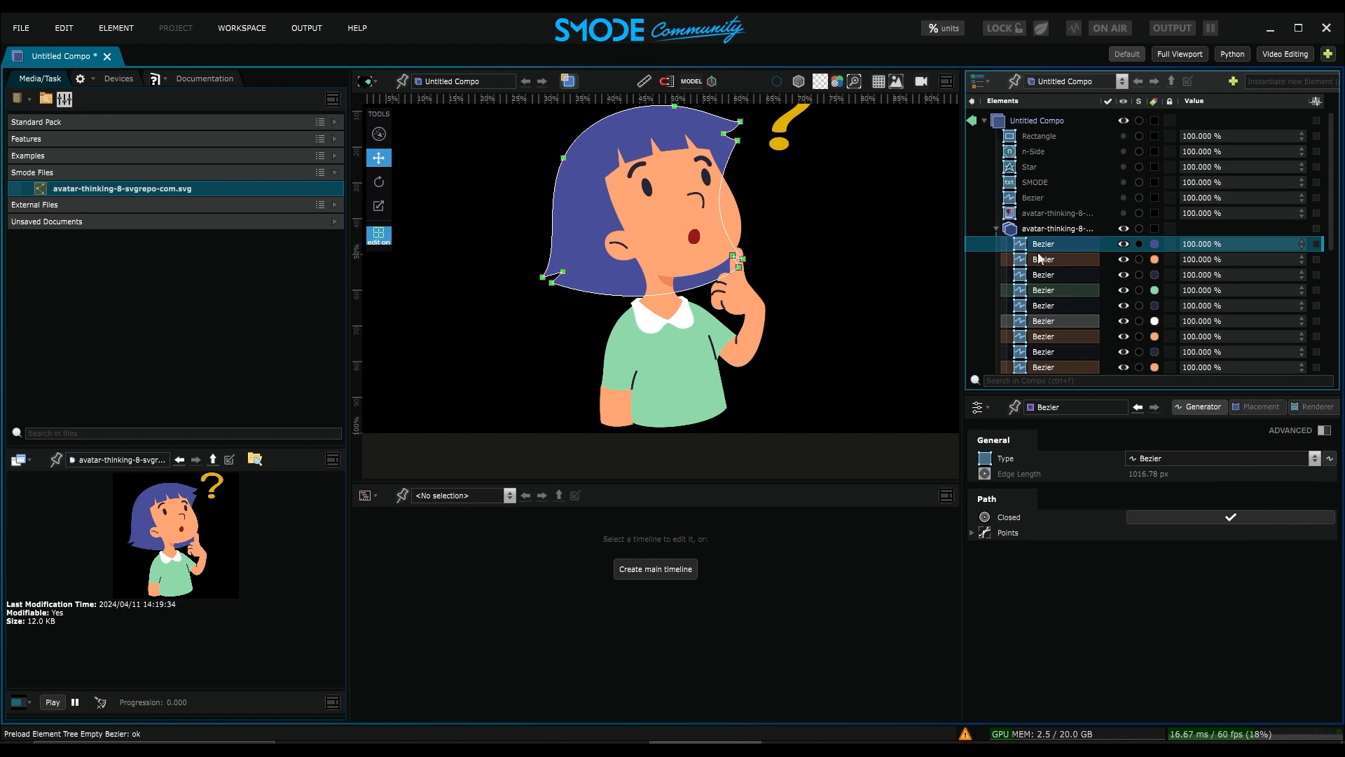
left_click(1040, 260)
left_click(1036, 290)
left_click(1037, 305)
left_click(1038, 321)
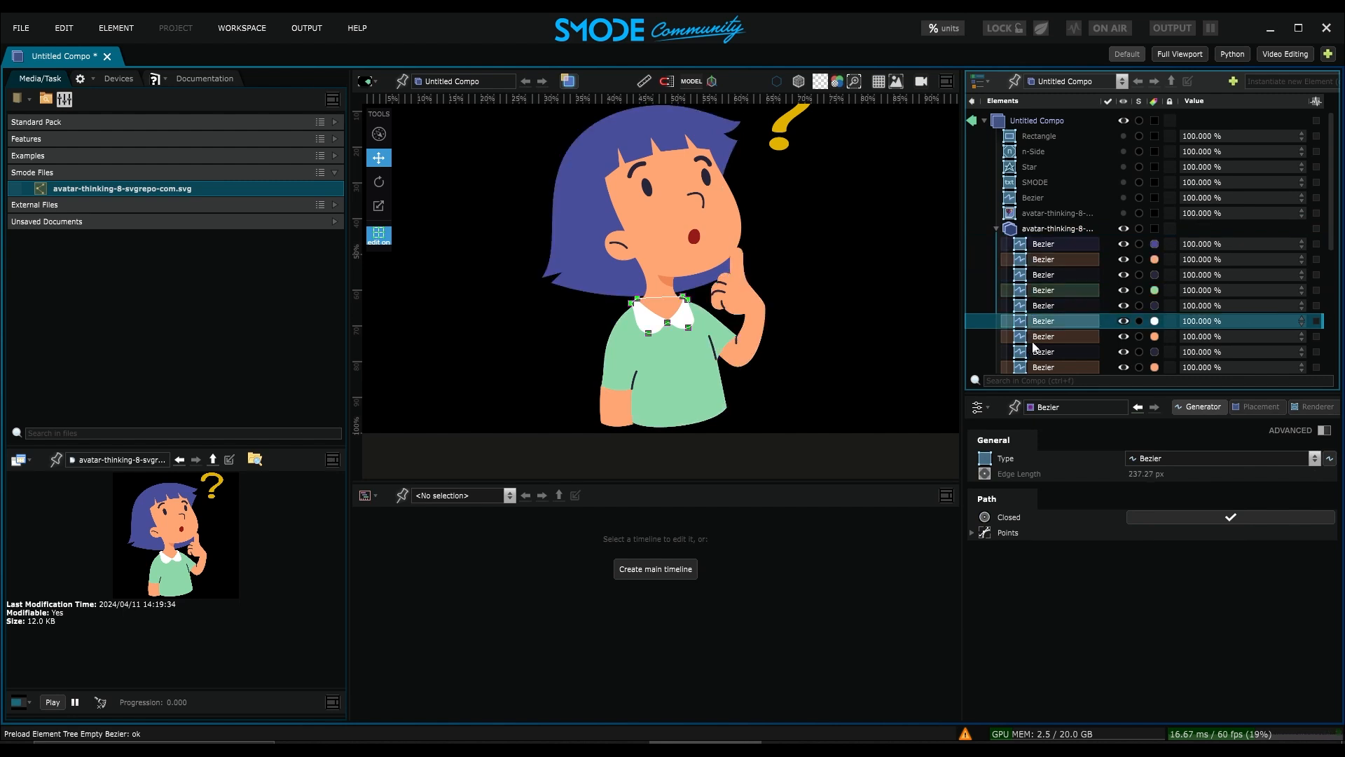
left_click(1040, 336)
scroll(1048, 303, "down", 1)
left_click(1036, 317)
left_click(1039, 332)
left_click(1041, 348)
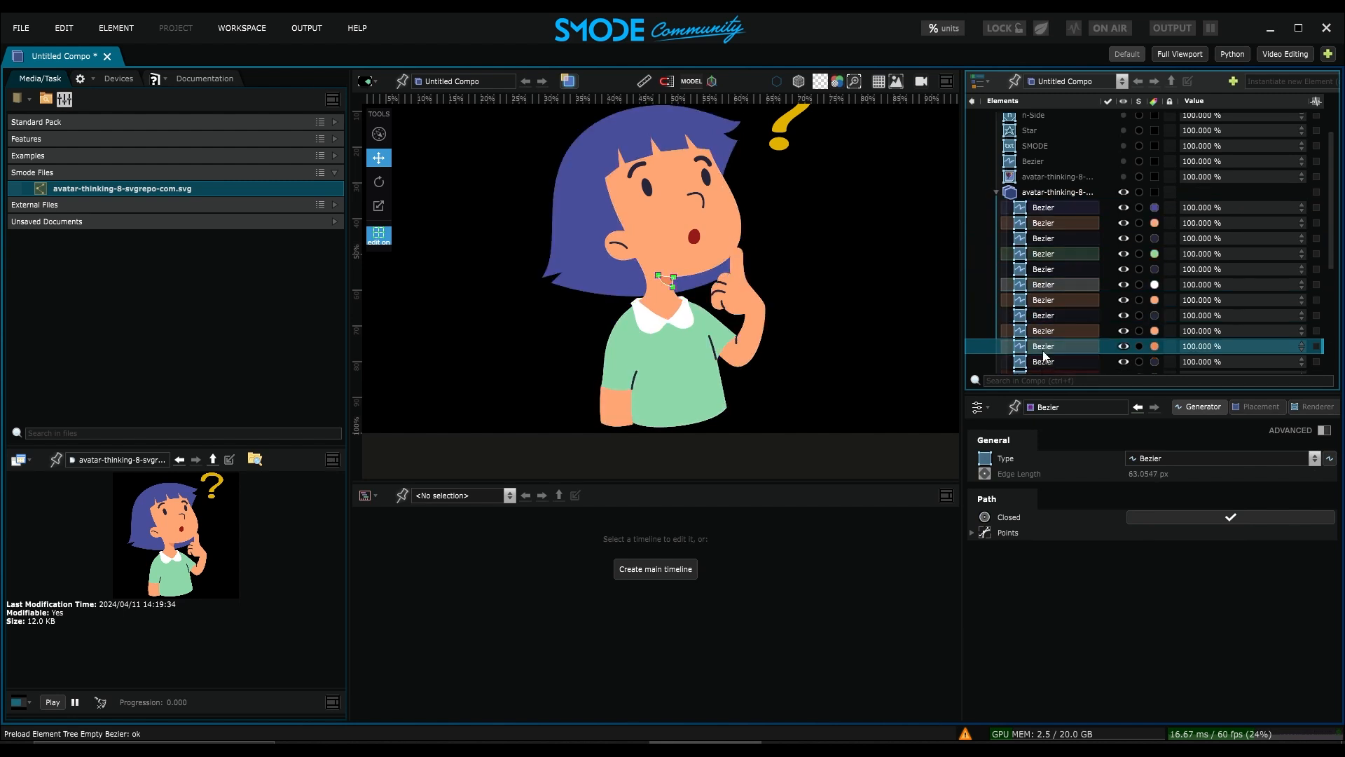
scroll(1043, 354, "down", 2)
left_click(1043, 292)
left_click(1044, 307)
left_click(1044, 323)
scroll(1059, 325, "down", 2)
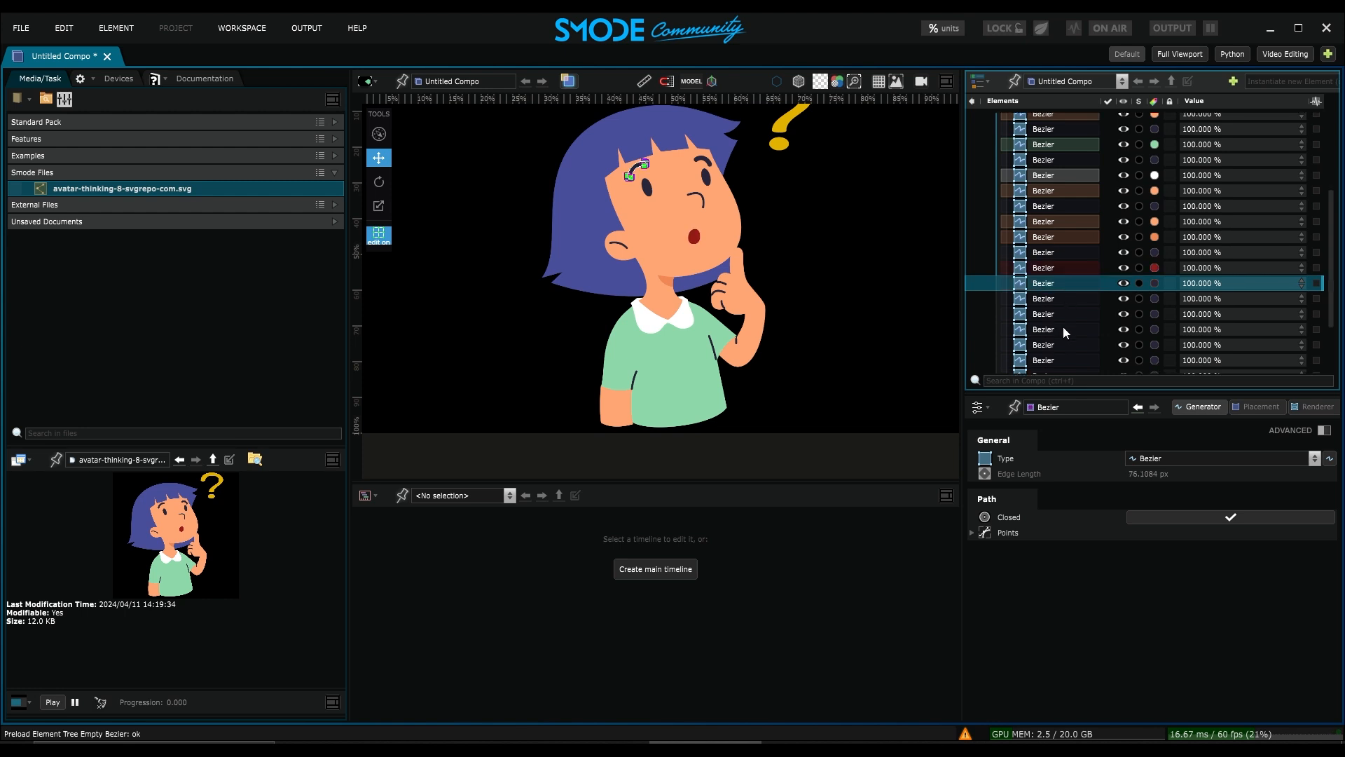
left_click(1055, 296)
left_click(1053, 312)
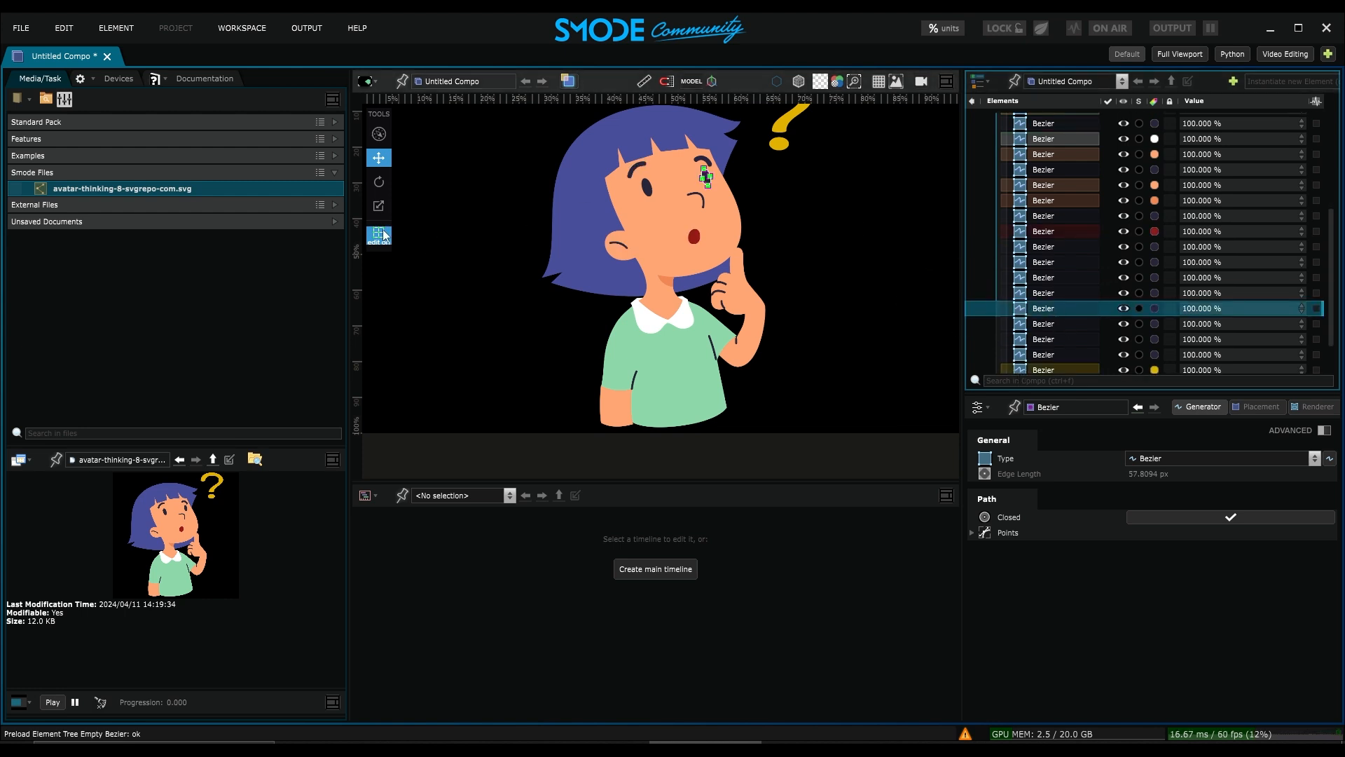
left_click(1045, 203)
left_click(1043, 217)
- Select the purple hair's Bezier layer in the imported avatar group
scroll(674, 310, "up", 10)
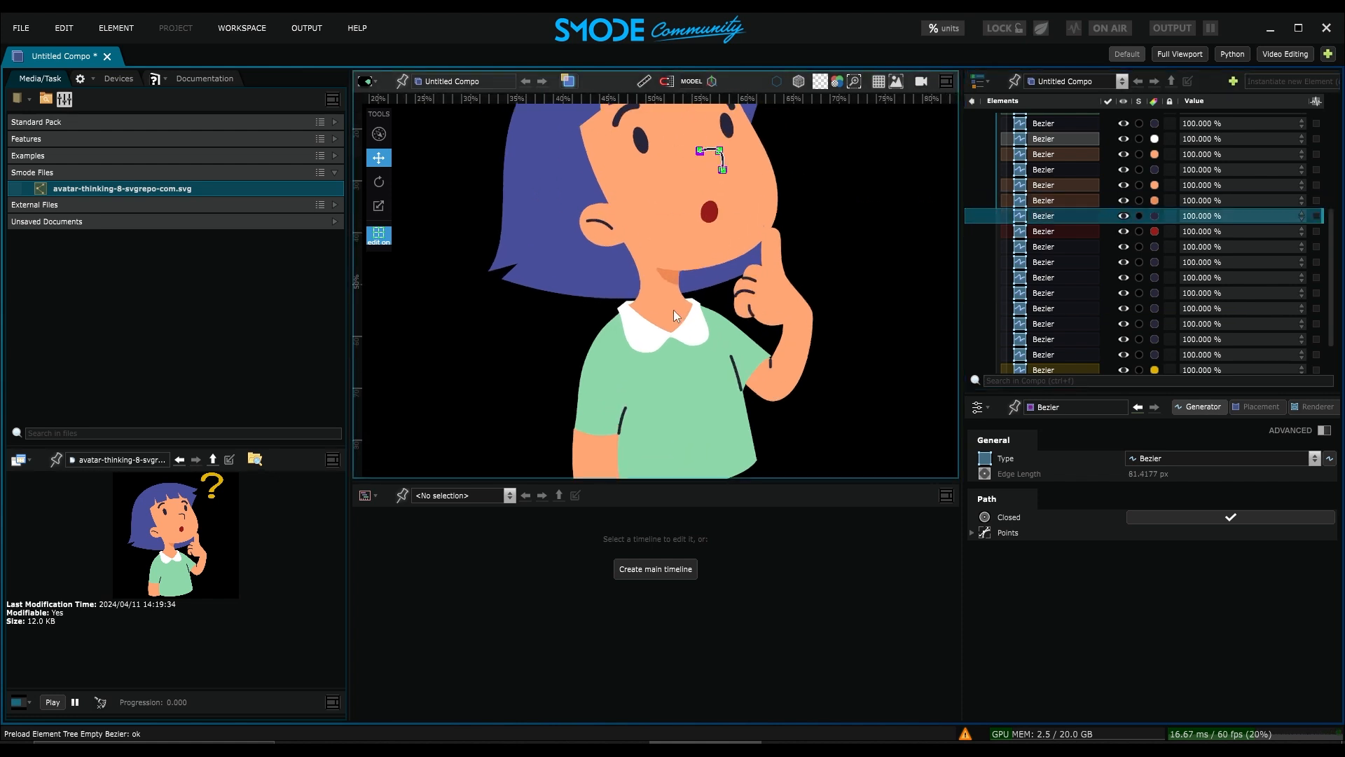
scroll(661, 267, "up", 2)
left_click_drag(674, 217, 664, 274)
scroll(662, 282, "down", 4)
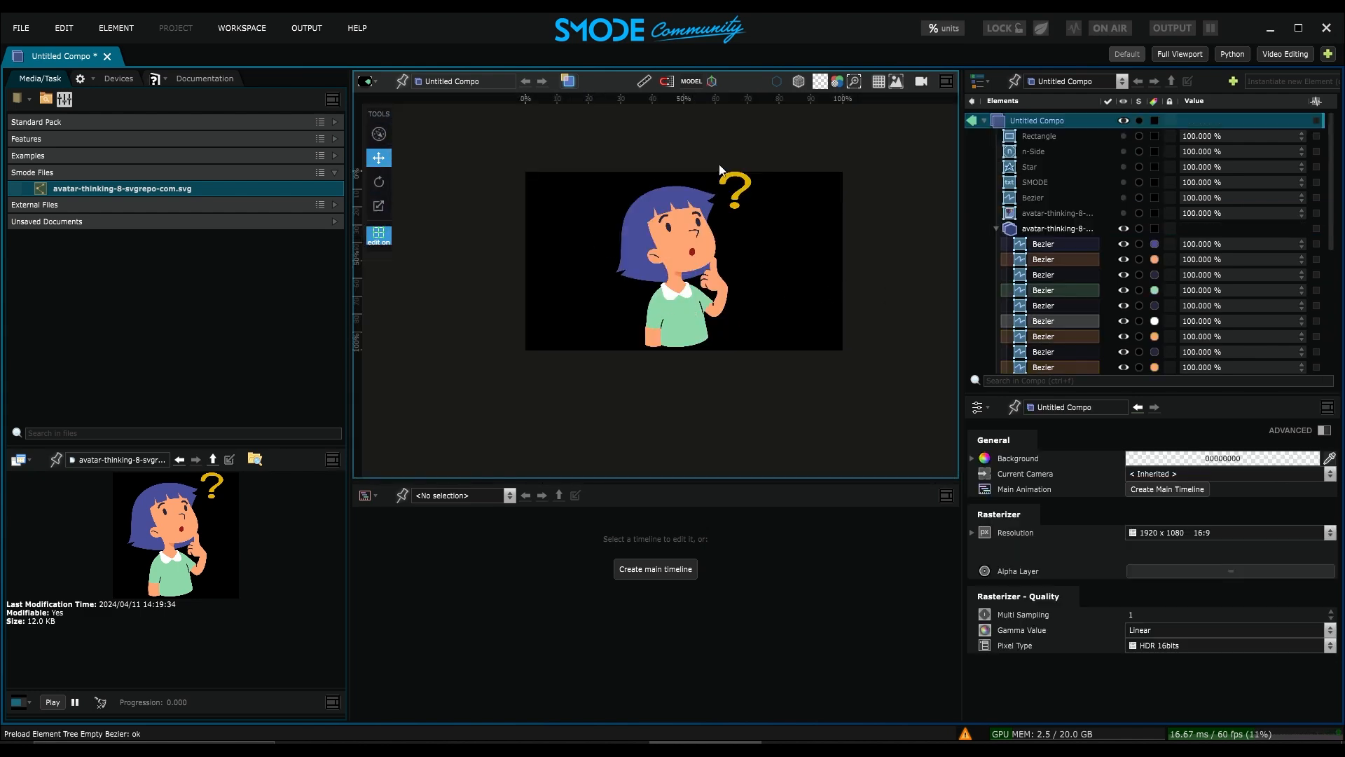
left_click(1057, 243)
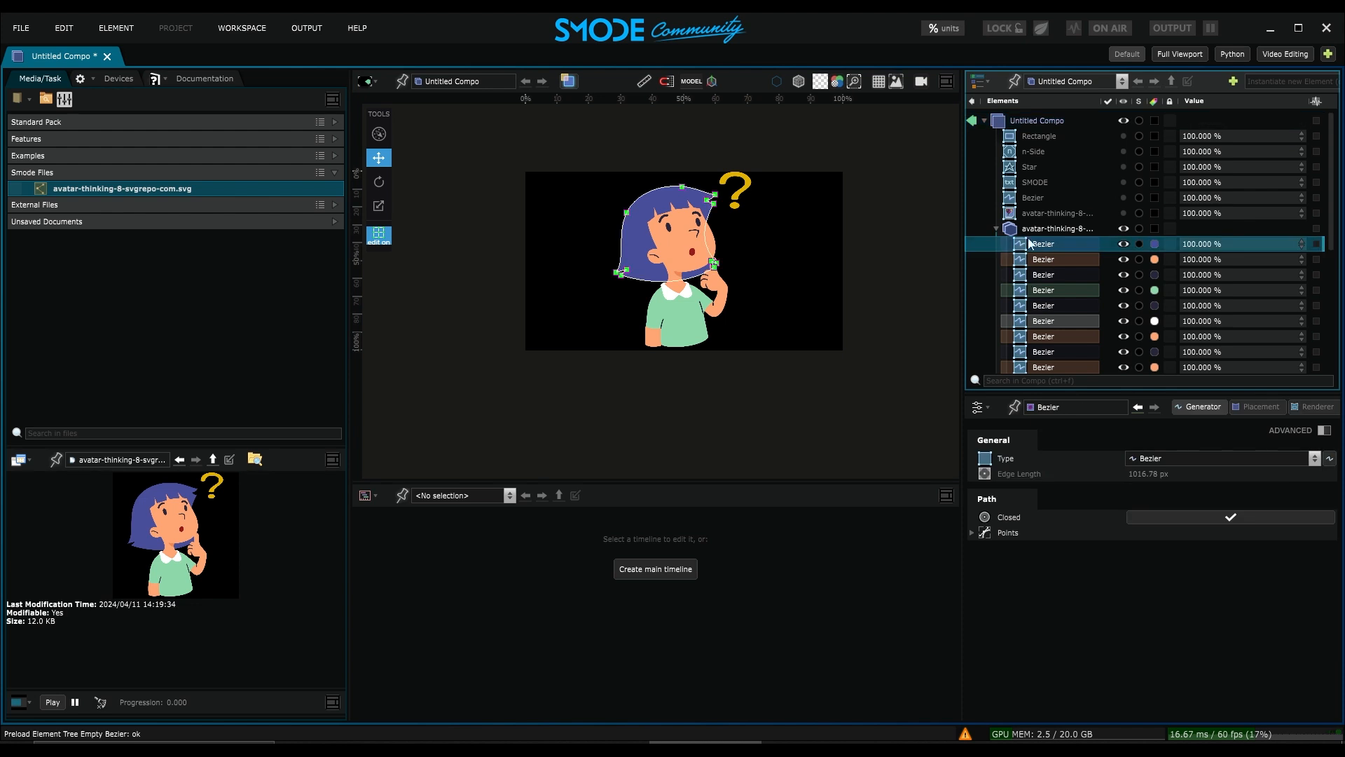
- Examine the renderer fill colours of the hair, hand and dark arm-line Bezier layers in the imported avatar group
left_click(1310, 407)
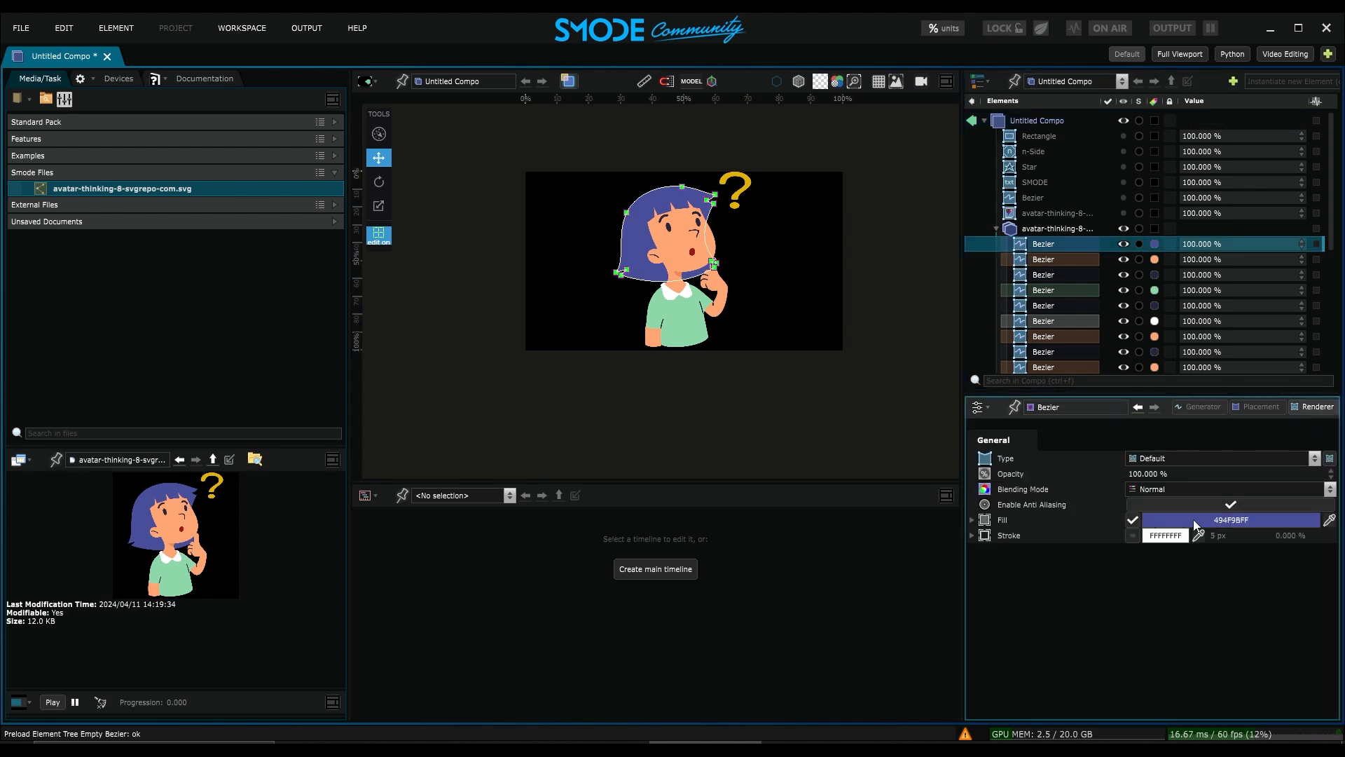
key("Down")
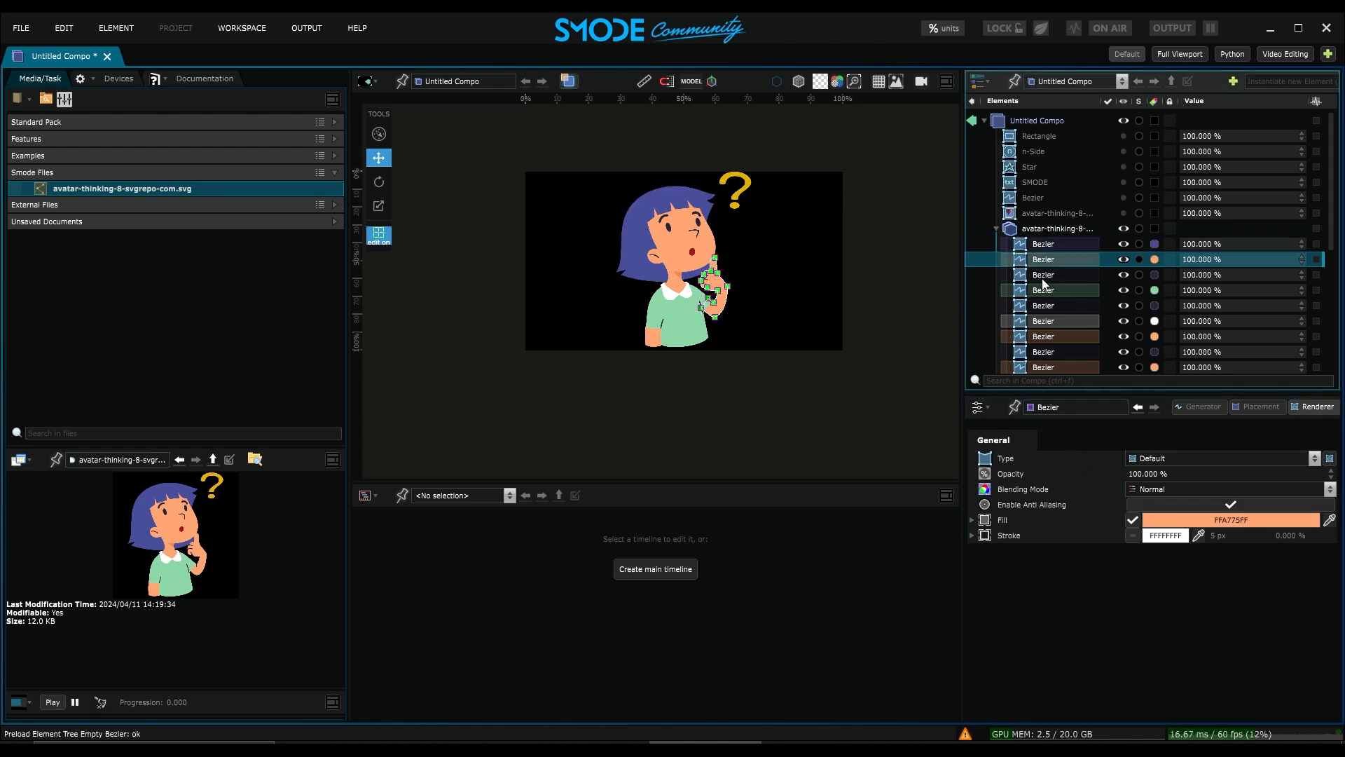
left_click(1043, 275)
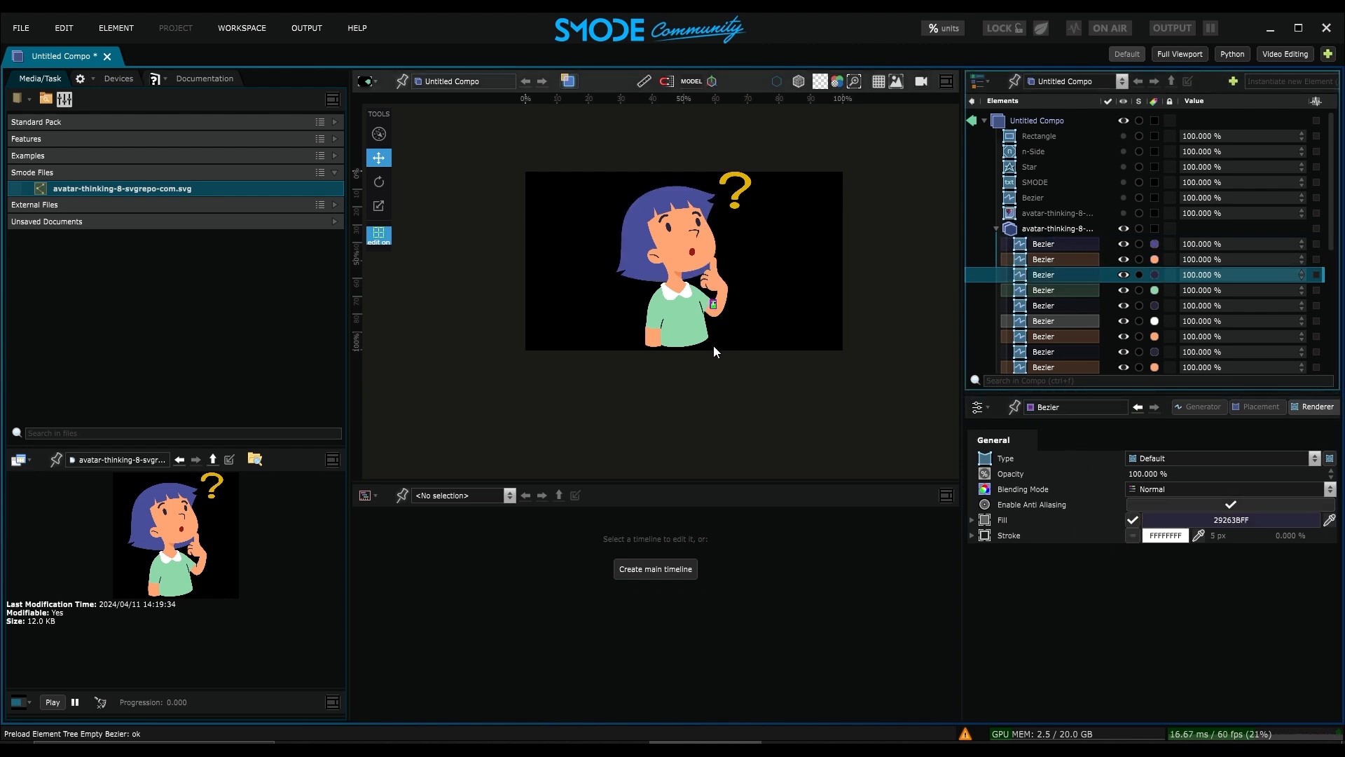
scroll(690, 308, "up", 3)
scroll(725, 302, "up", 5)
scroll(763, 296, "down", 4)
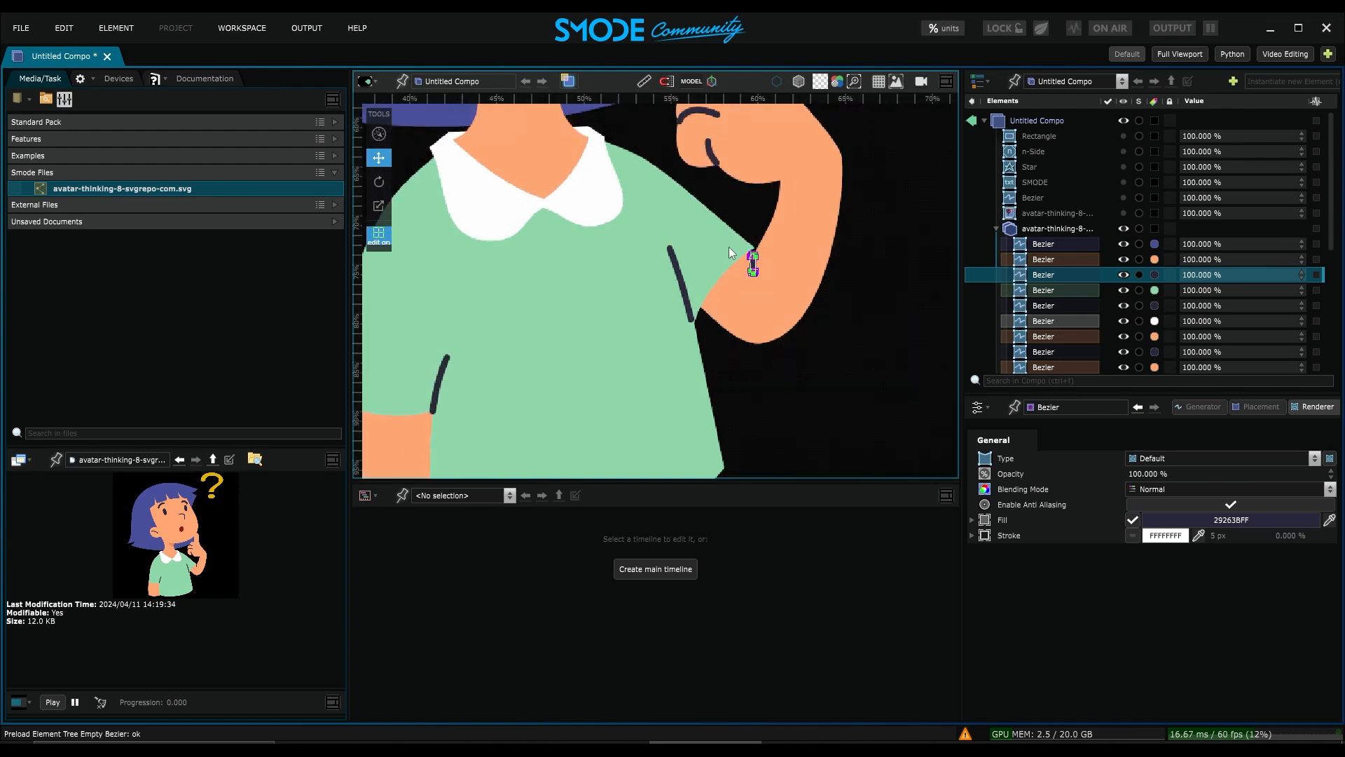
scroll(705, 313, "down", 3)
left_click_drag(705, 313, 682, 347)
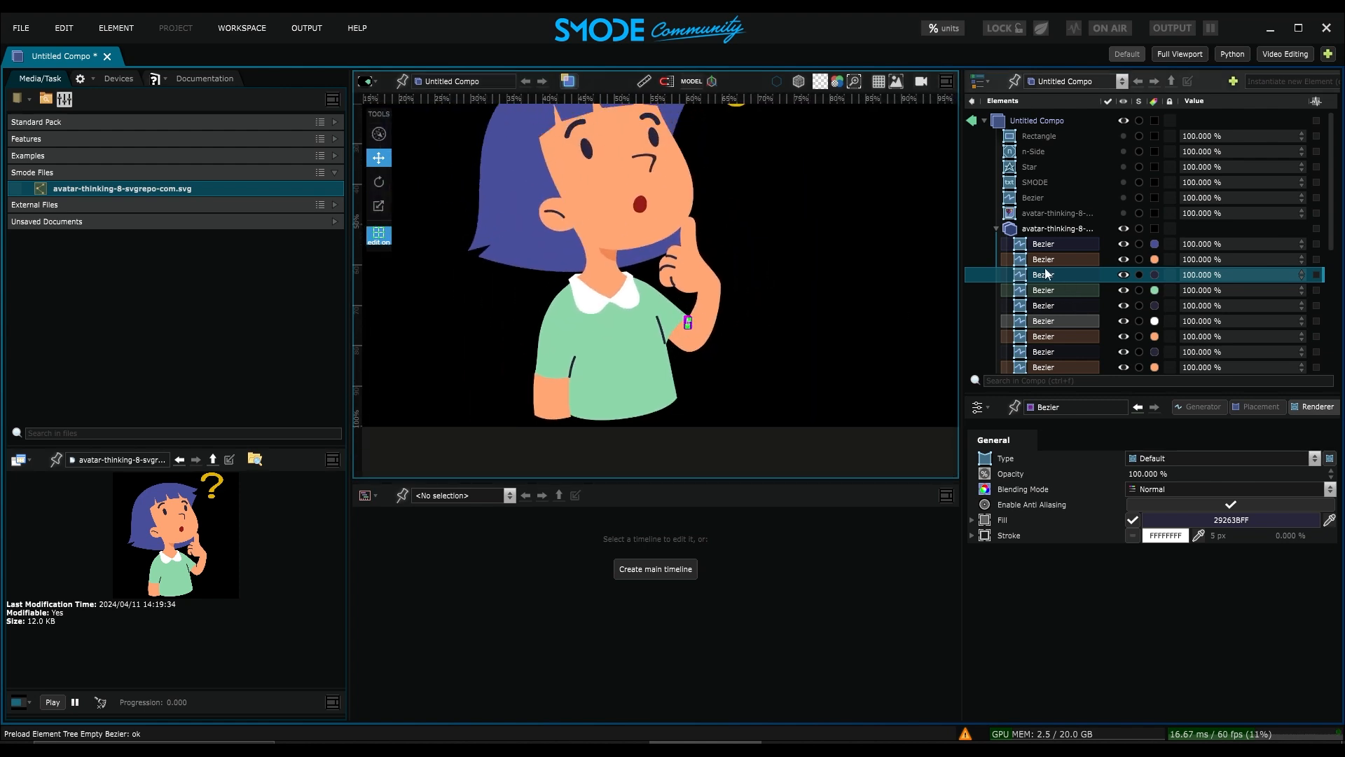
- Hide the imported avatar group and add an empty shape Group to the composition
left_click(1041, 229)
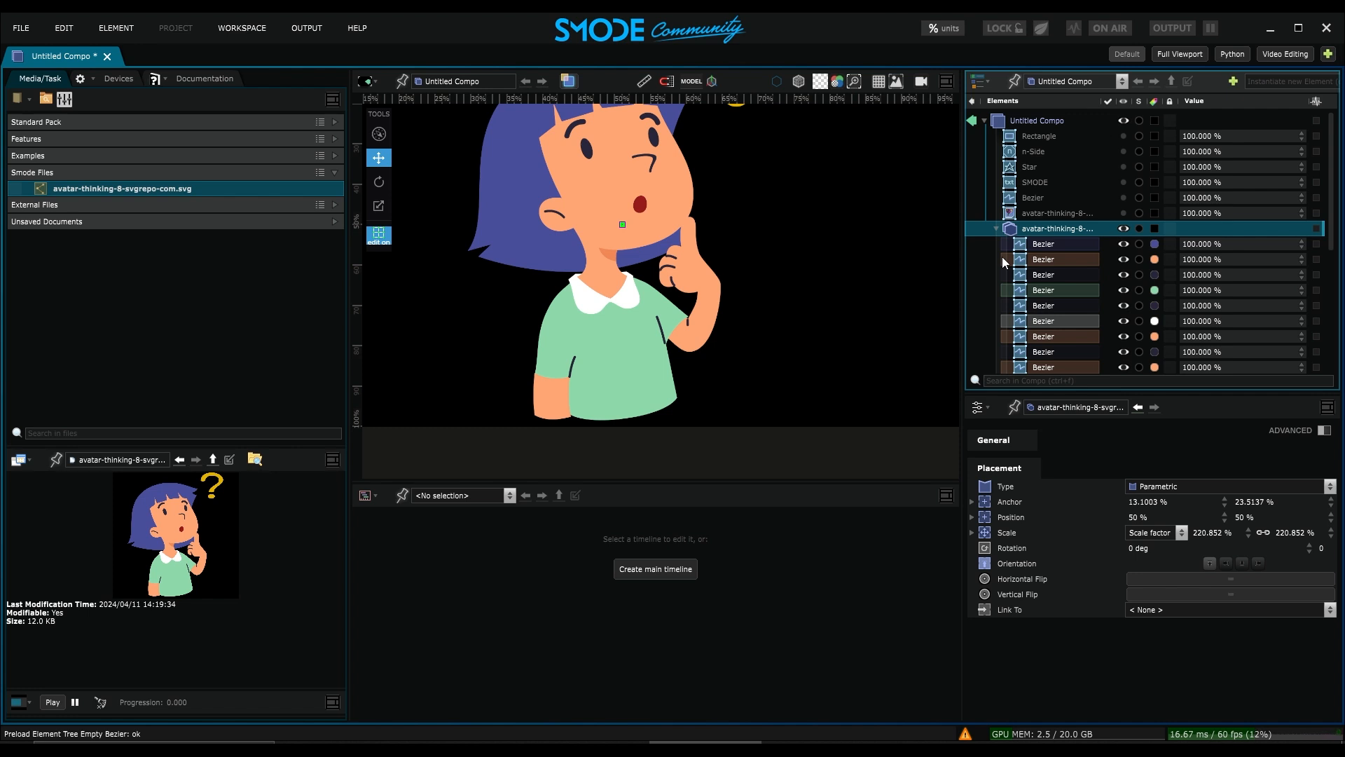
right_click(1023, 120)
mouse_move(960, 200)
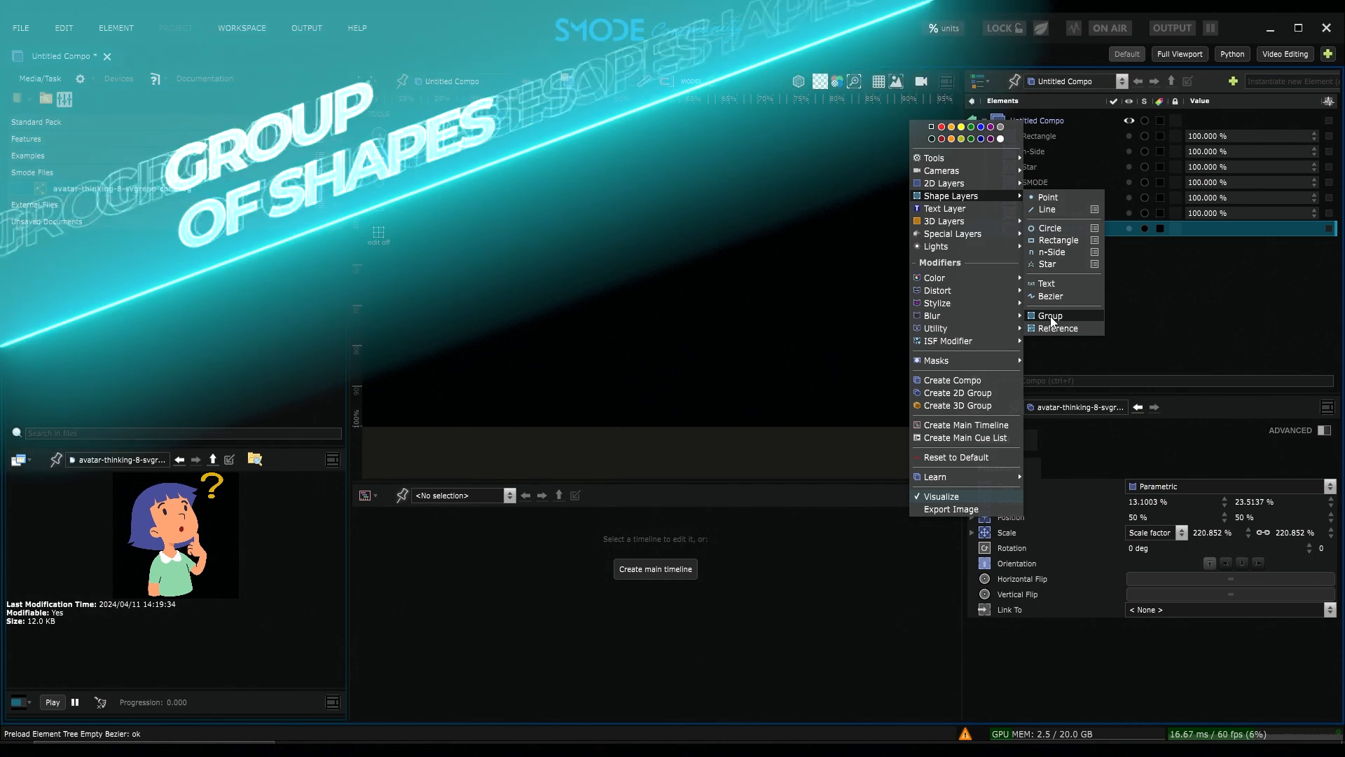
left_click(1052, 316)
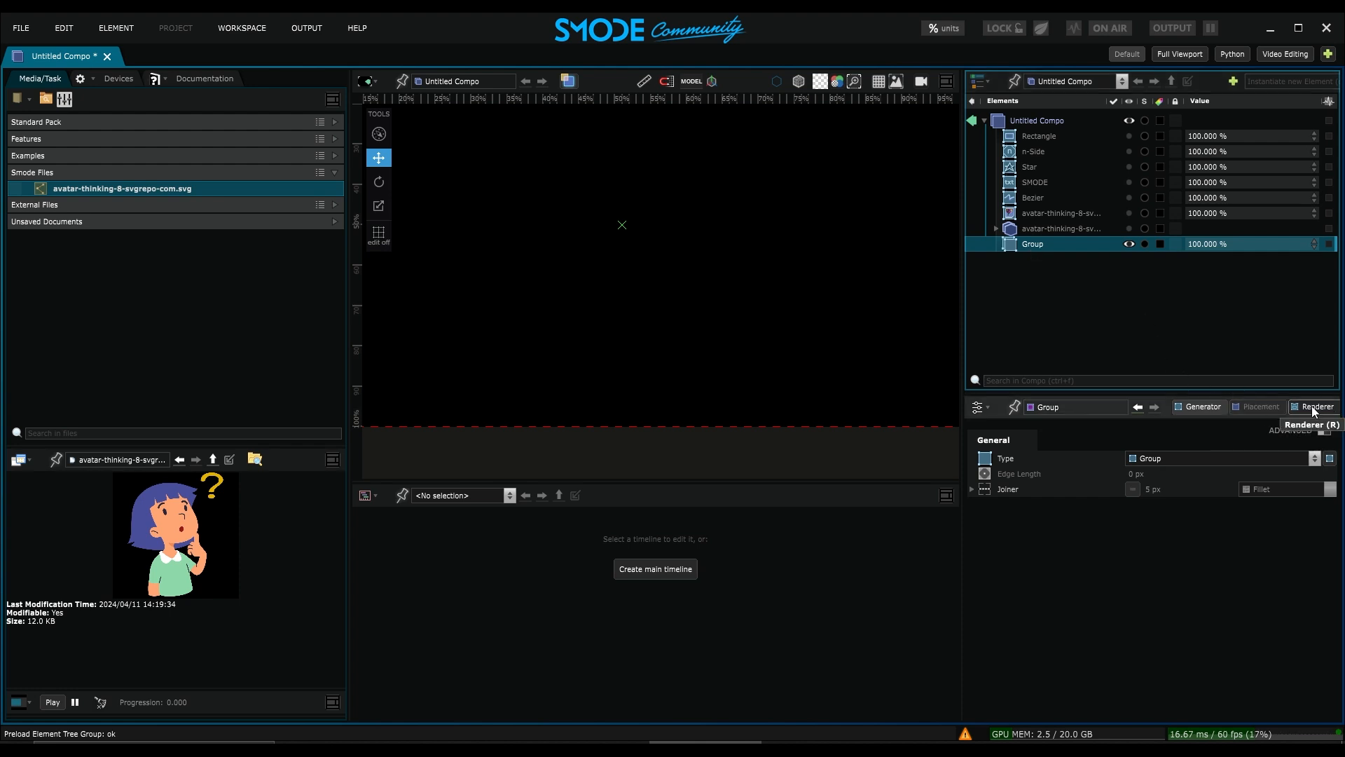
- Add a Circle and a Rectangle generator inside the Group and move the rectangle to the right of the circle
right_click(1036, 250)
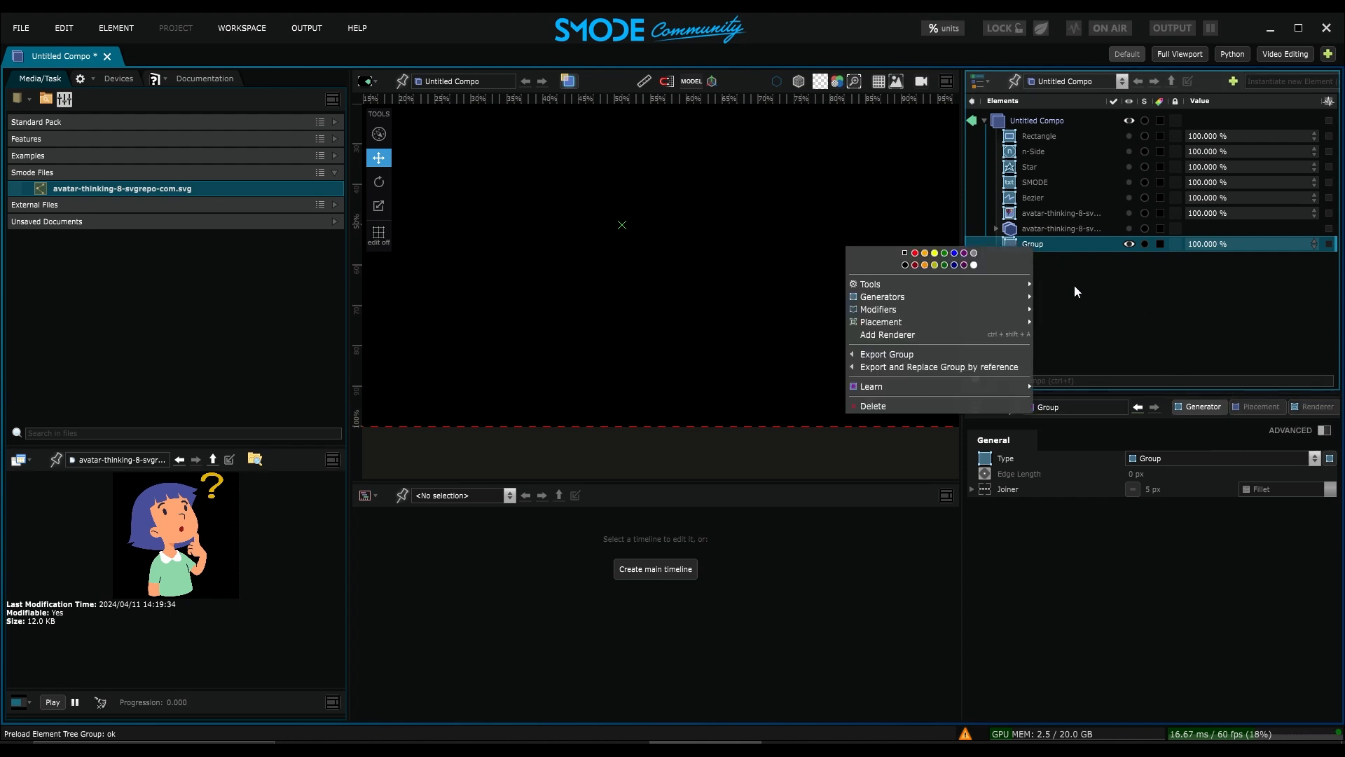
mouse_move(1019, 298)
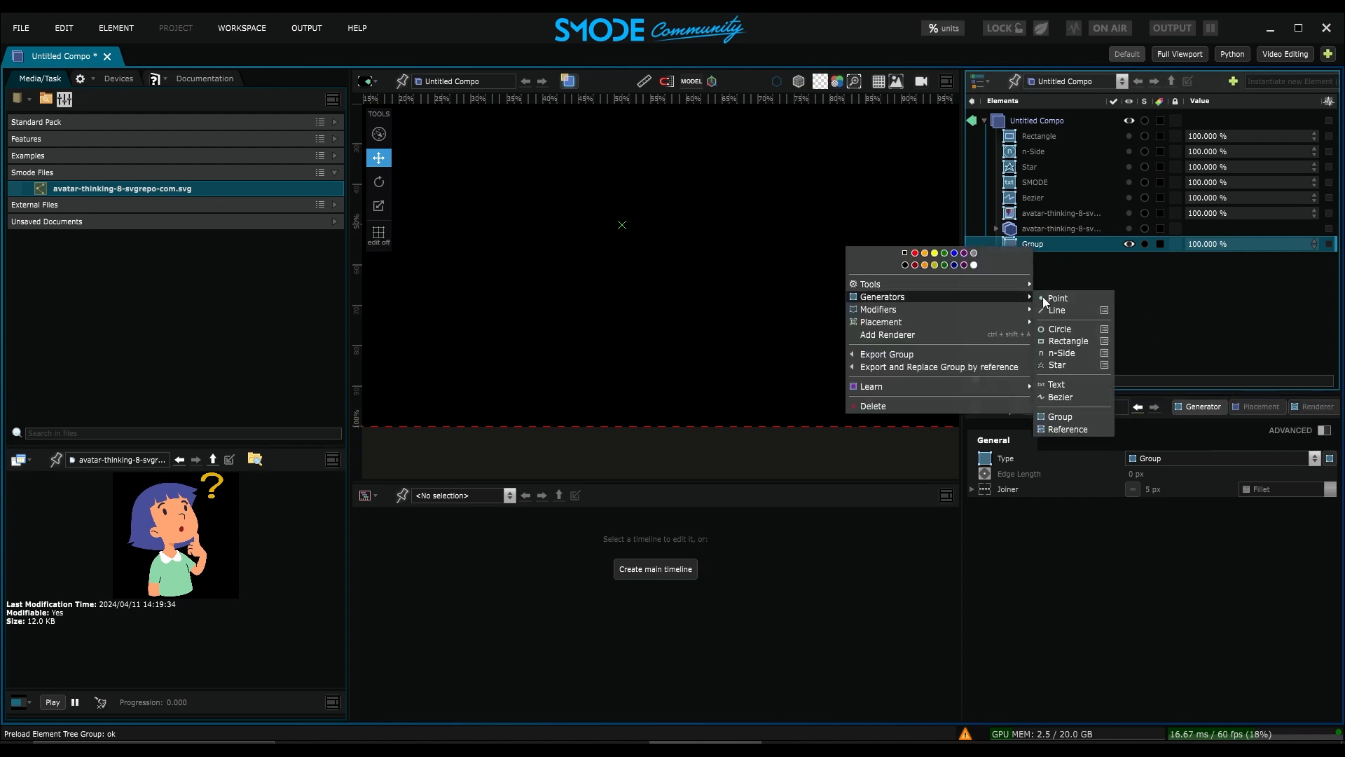
left_click(1058, 331)
right_click(1027, 247)
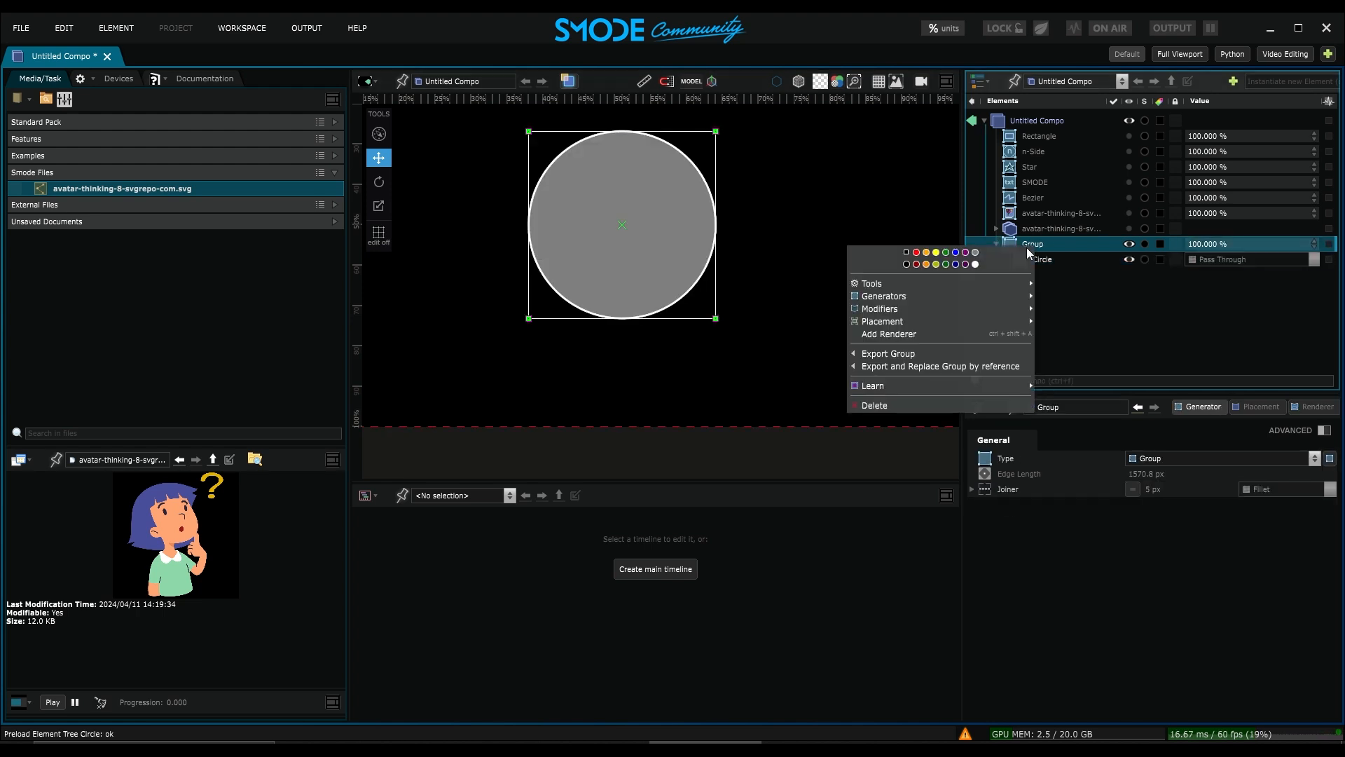
mouse_move(985, 296)
left_click(1068, 342)
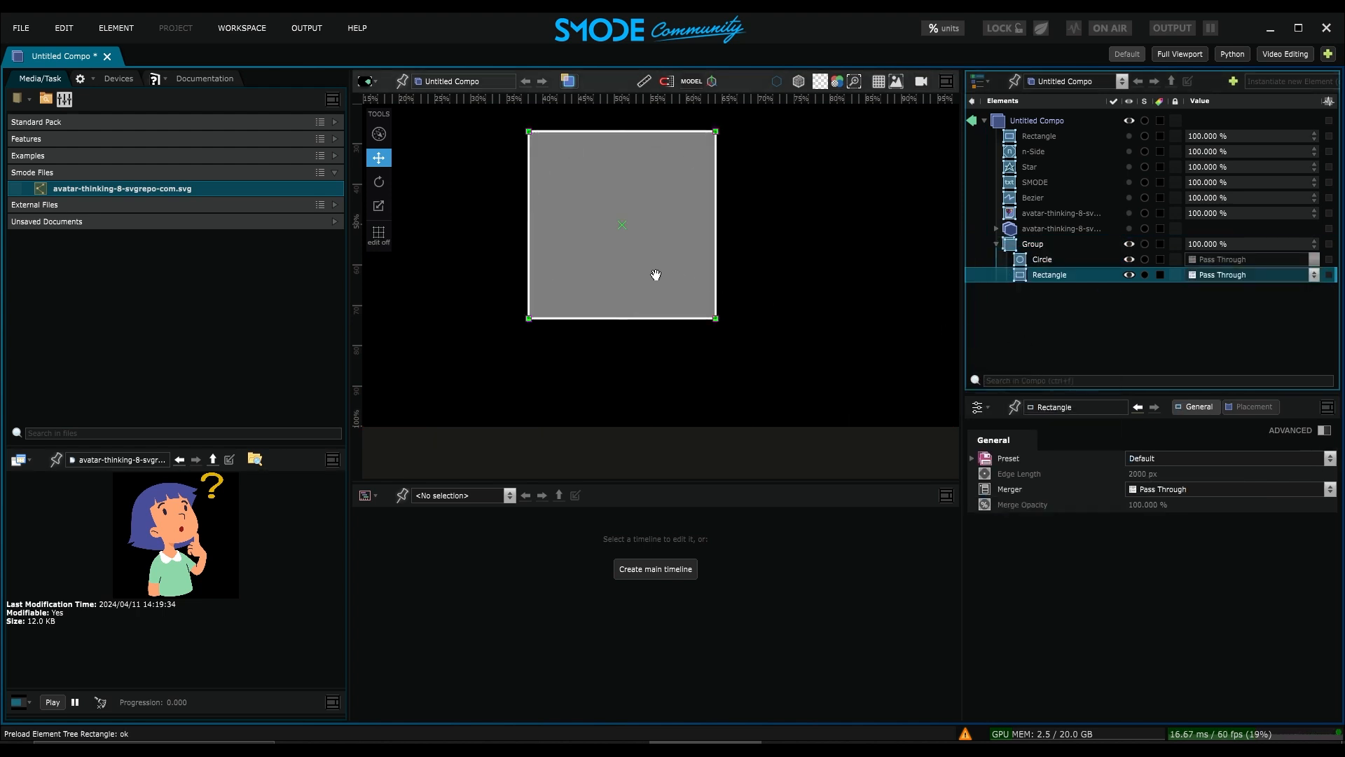
left_click_drag(654, 279, 864, 256)
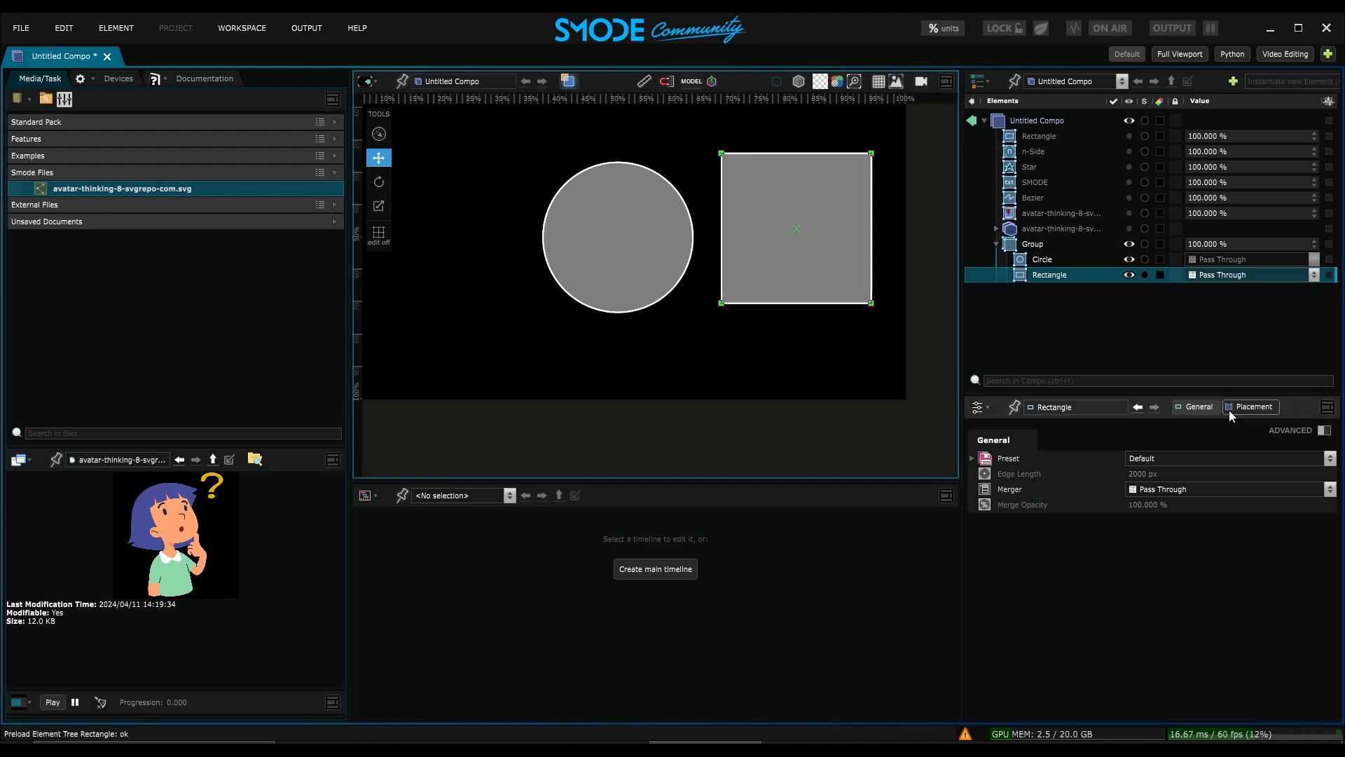
- Compare the parameter sections of the grouped Circle and Rectangle with those of the standalone Rectangle layer
left_click(1062, 260)
left_click(1062, 272)
left_click(1062, 260)
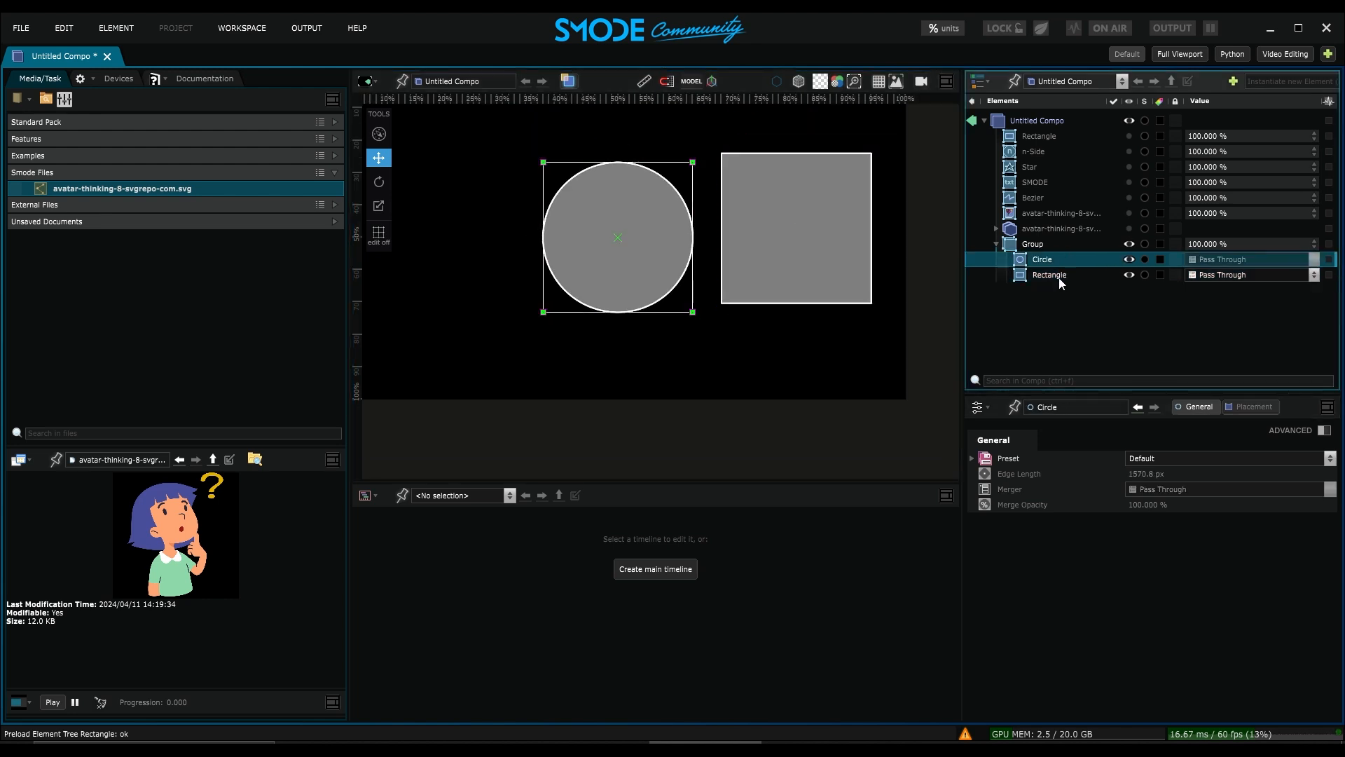
left_click(1060, 275)
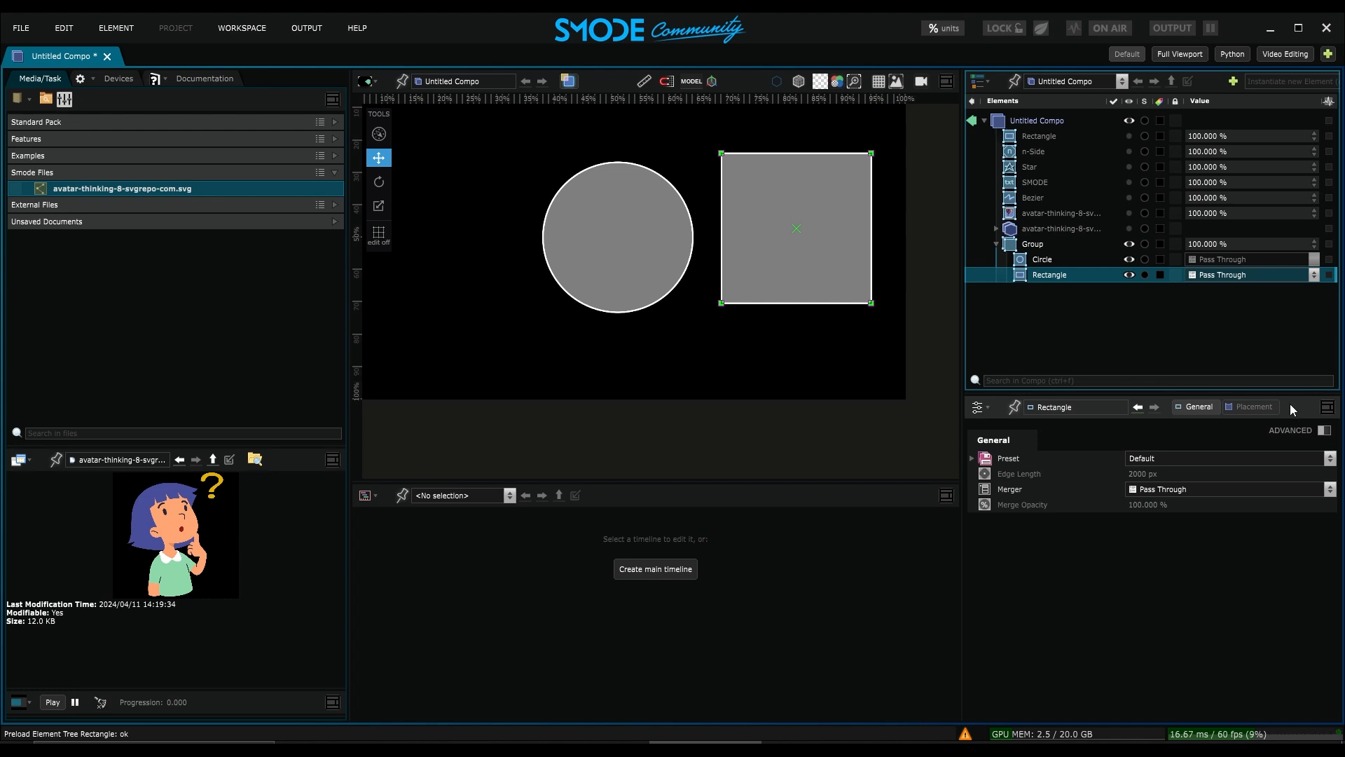
left_click(1036, 136)
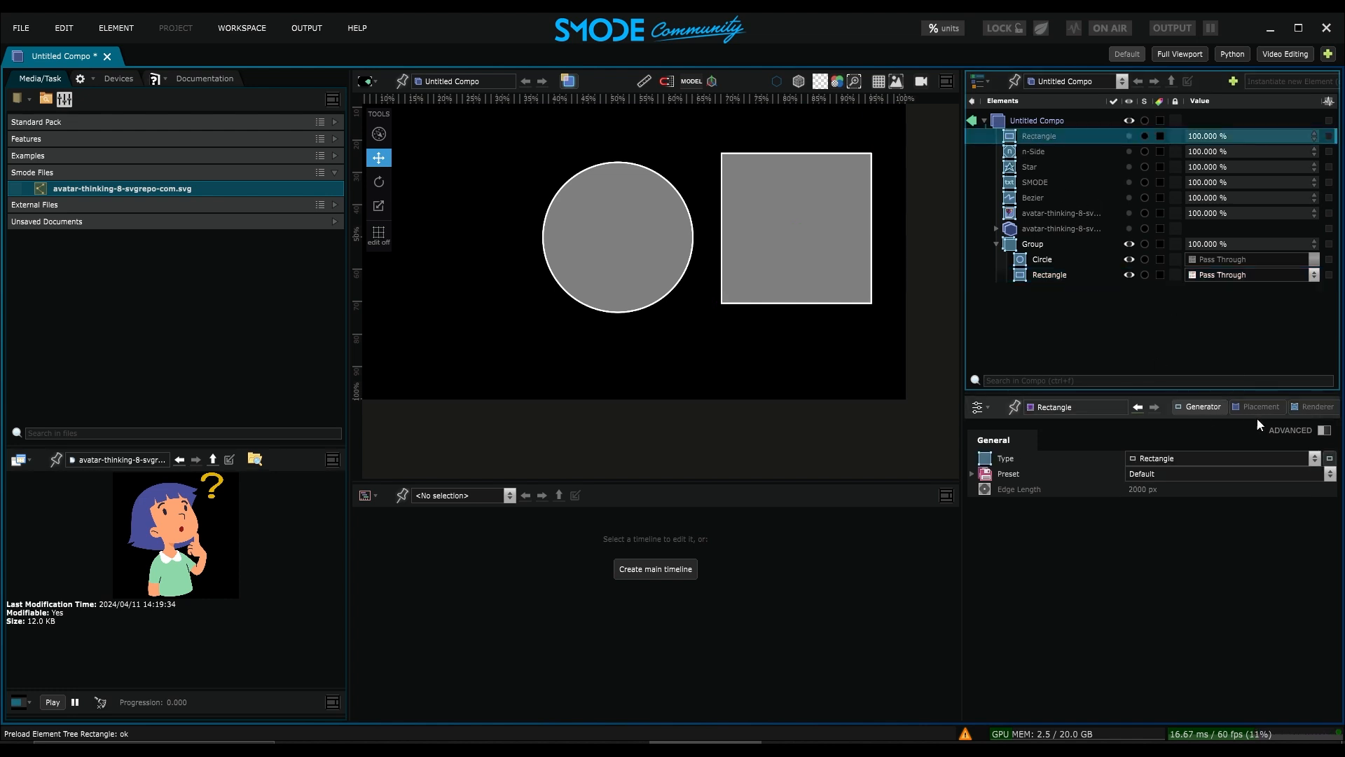
- Set the Group's renderer fill to dark red 7F0000FF
left_click(1032, 246)
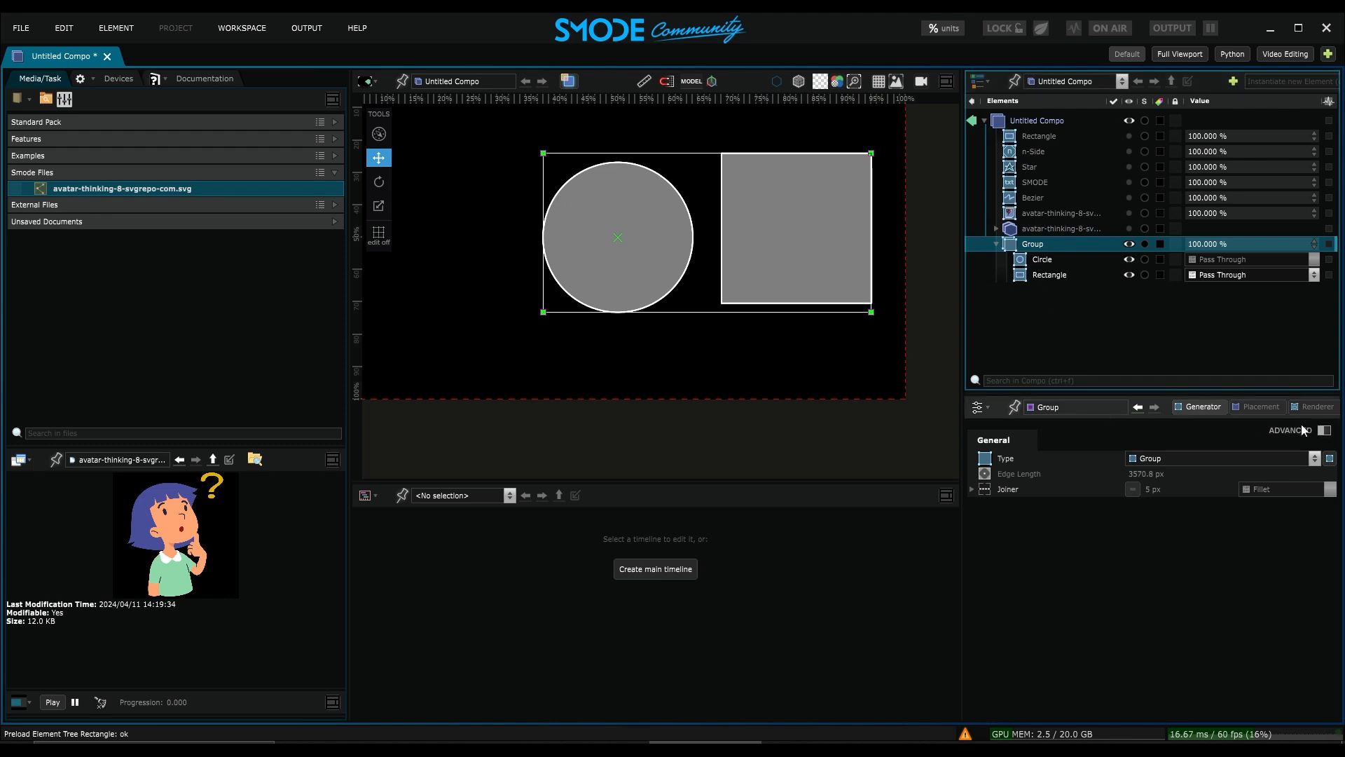
left_click(1316, 409)
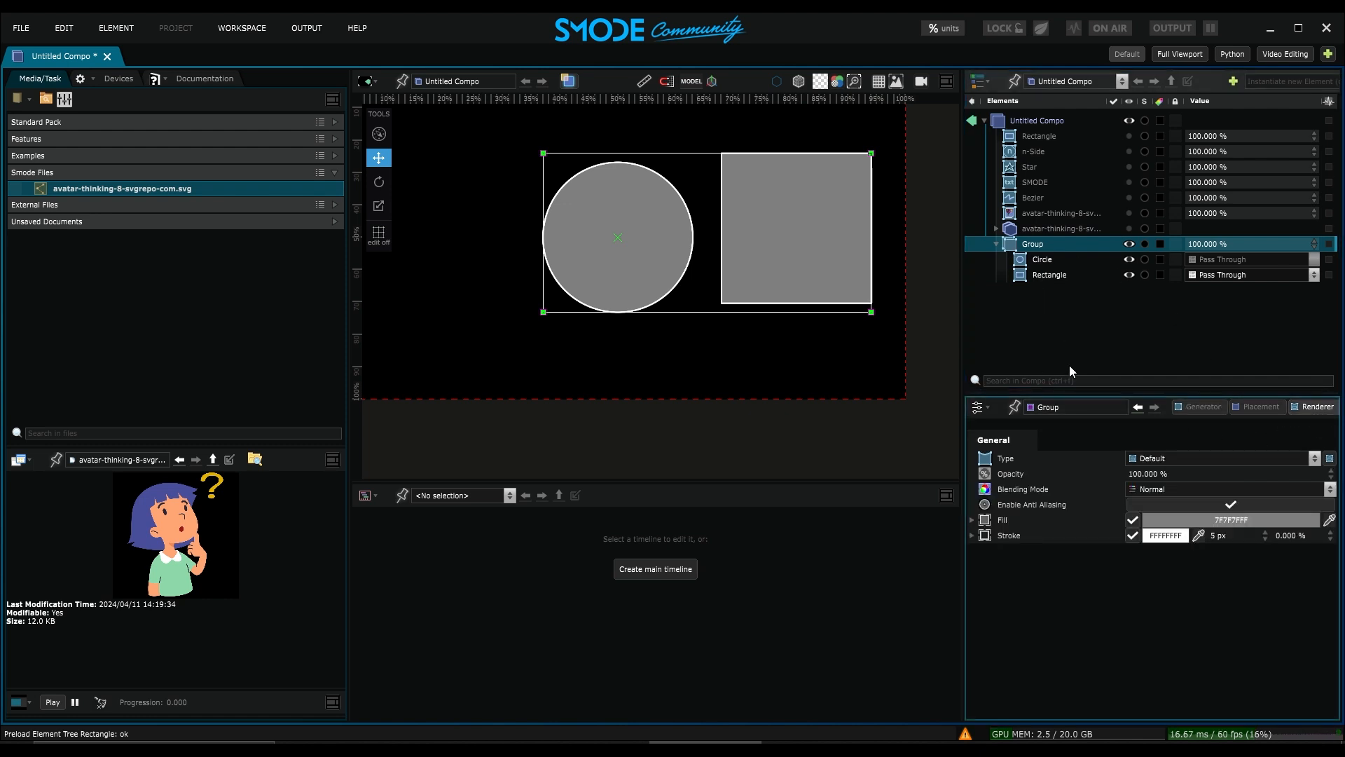
left_click(1177, 525)
left_click_drag(1142, 592, 1137, 548)
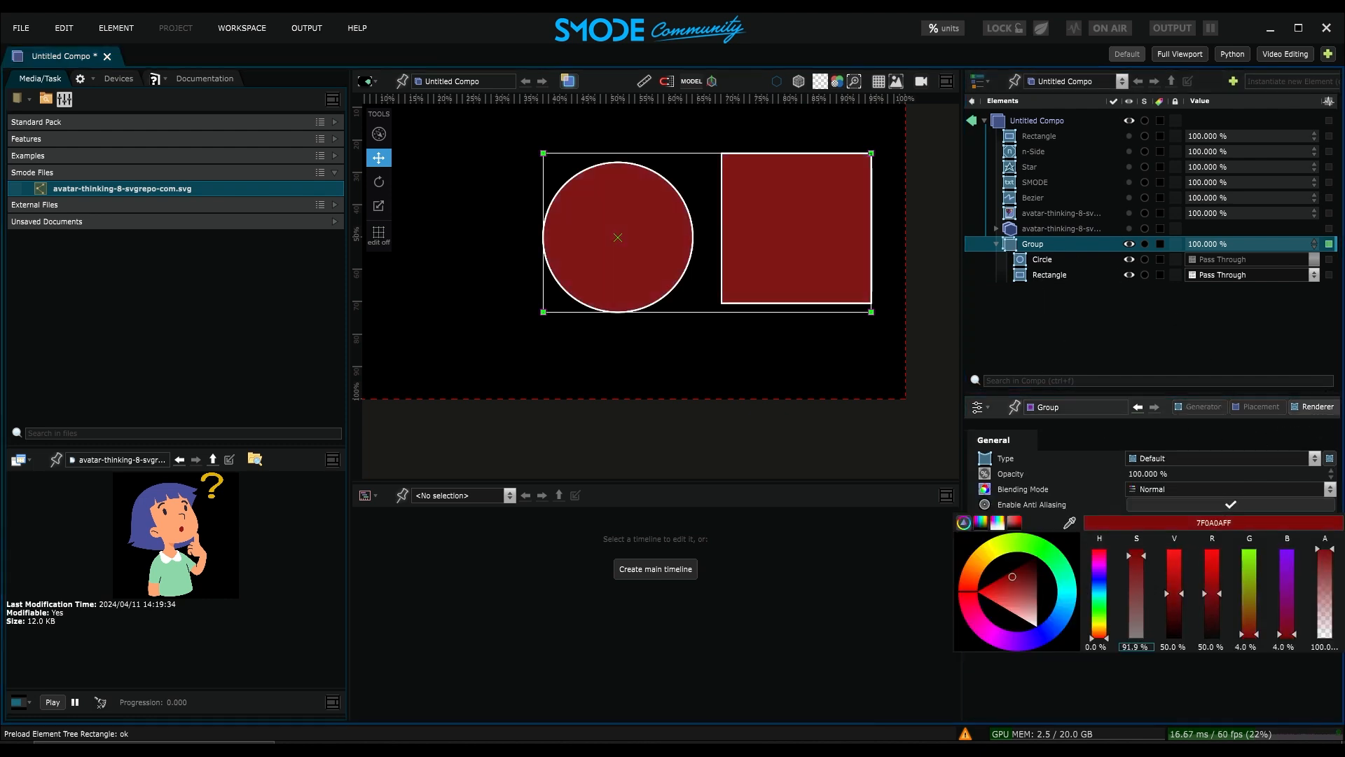
- Widen the Group's stroke to about 29.5 px and shift its offset so it runs inside the shapes' edges
left_click(1034, 263)
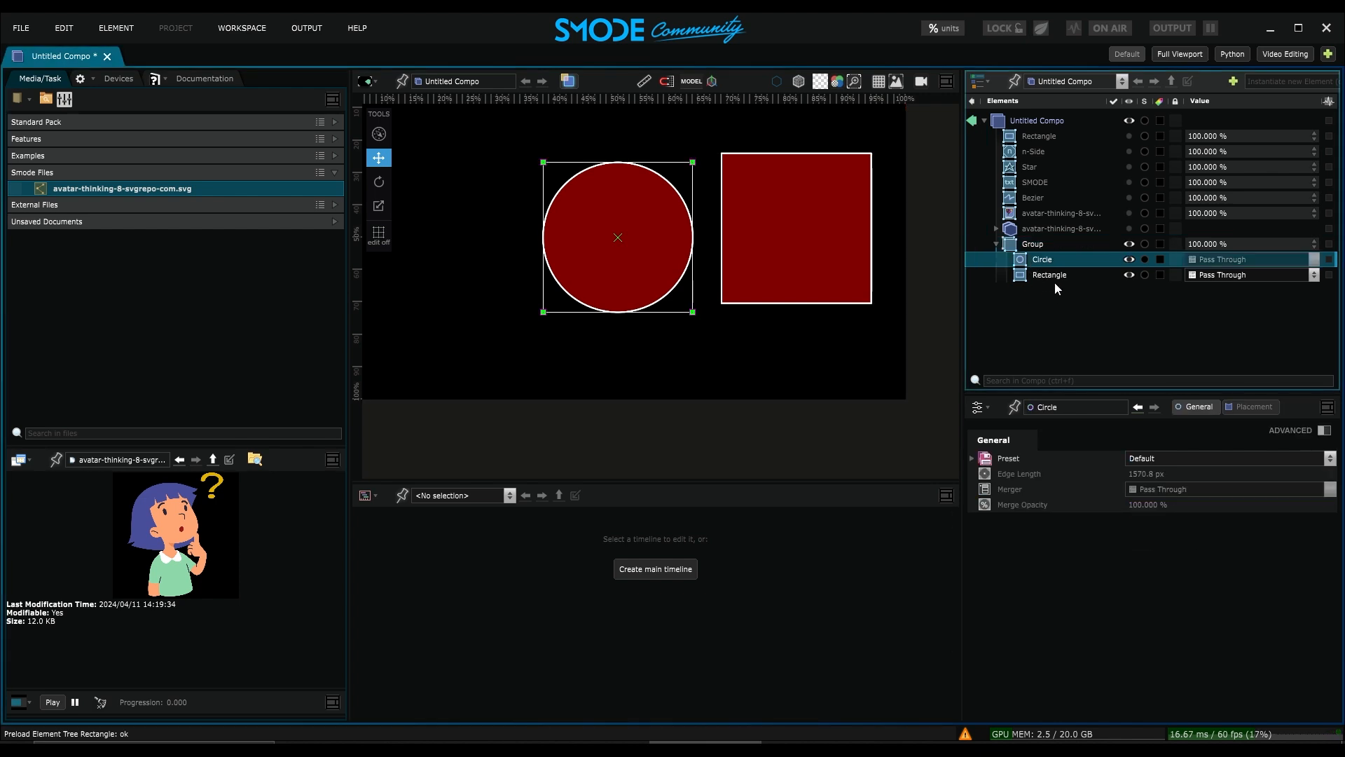
left_click(1032, 274)
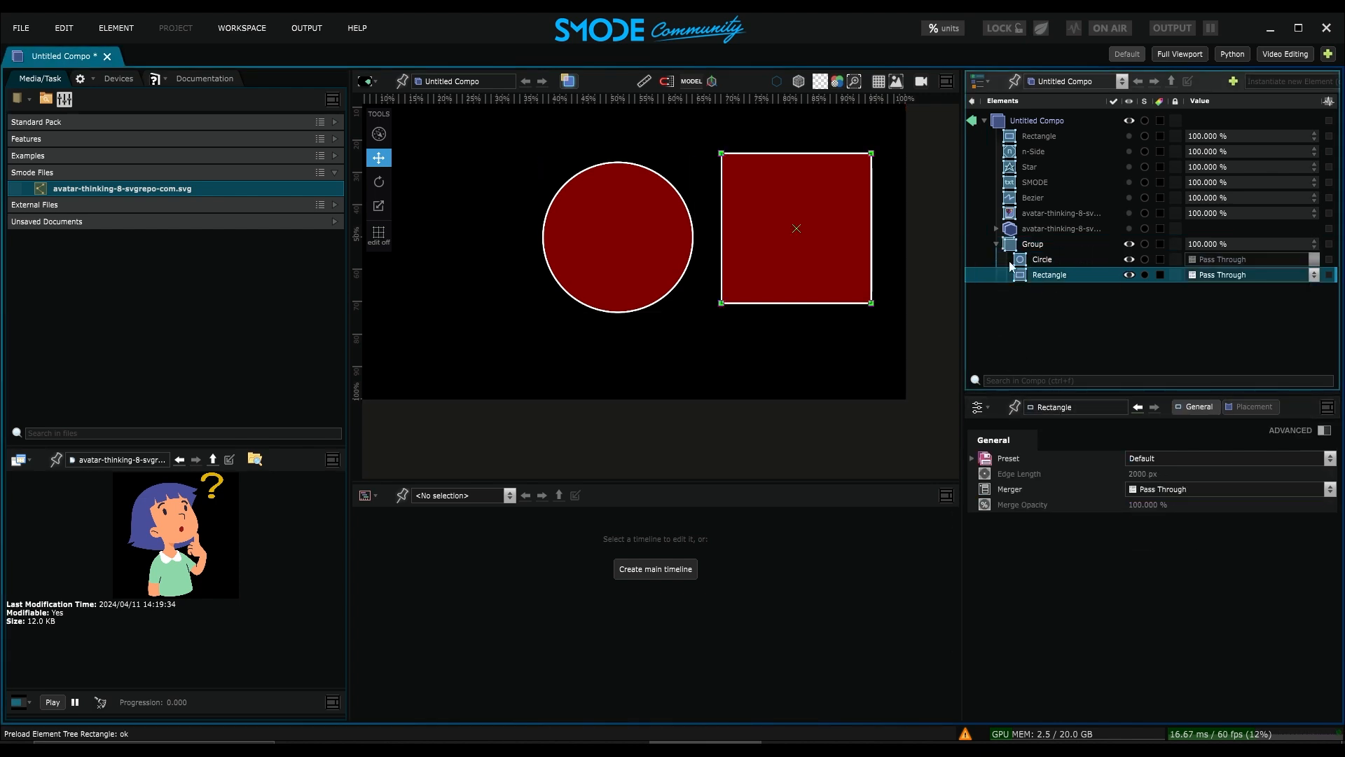
left_click(1035, 232)
left_click(1037, 245)
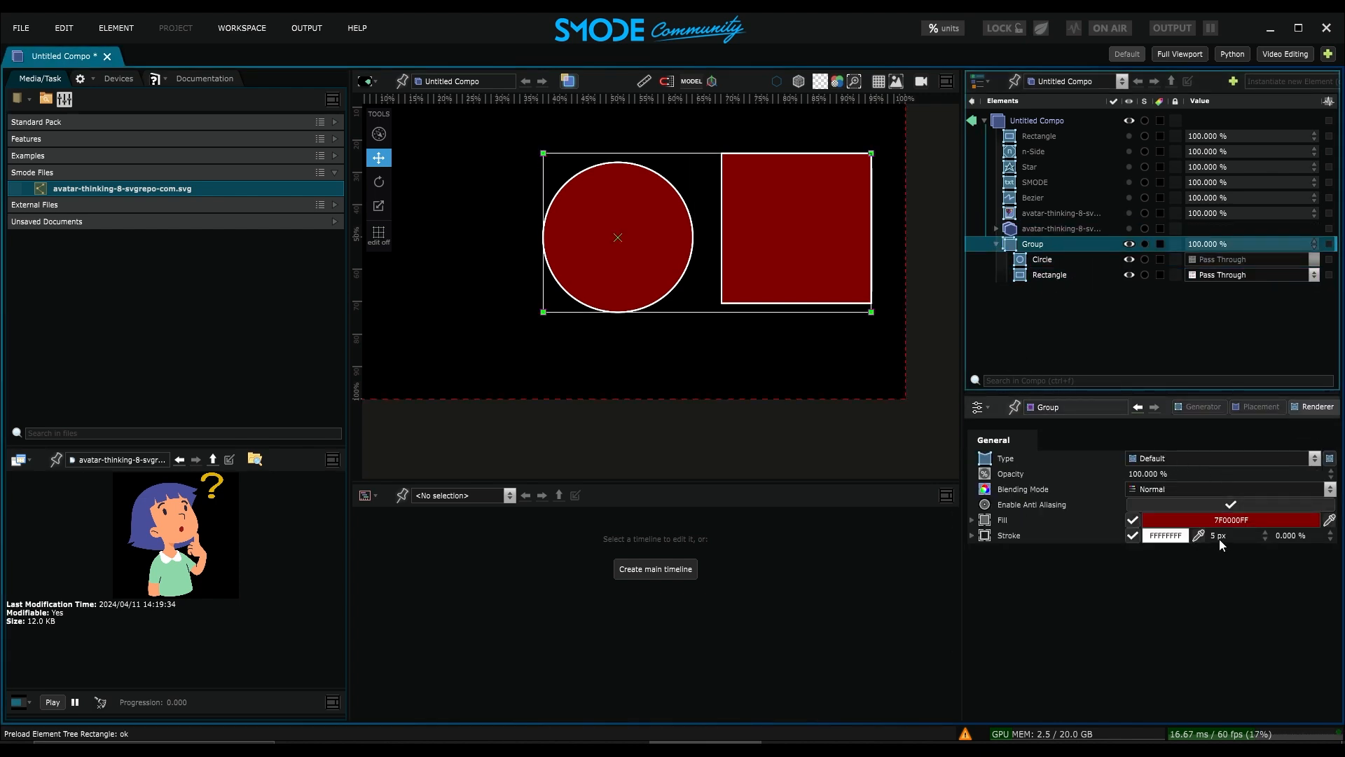
left_click_drag(1219, 539, 1221, 536)
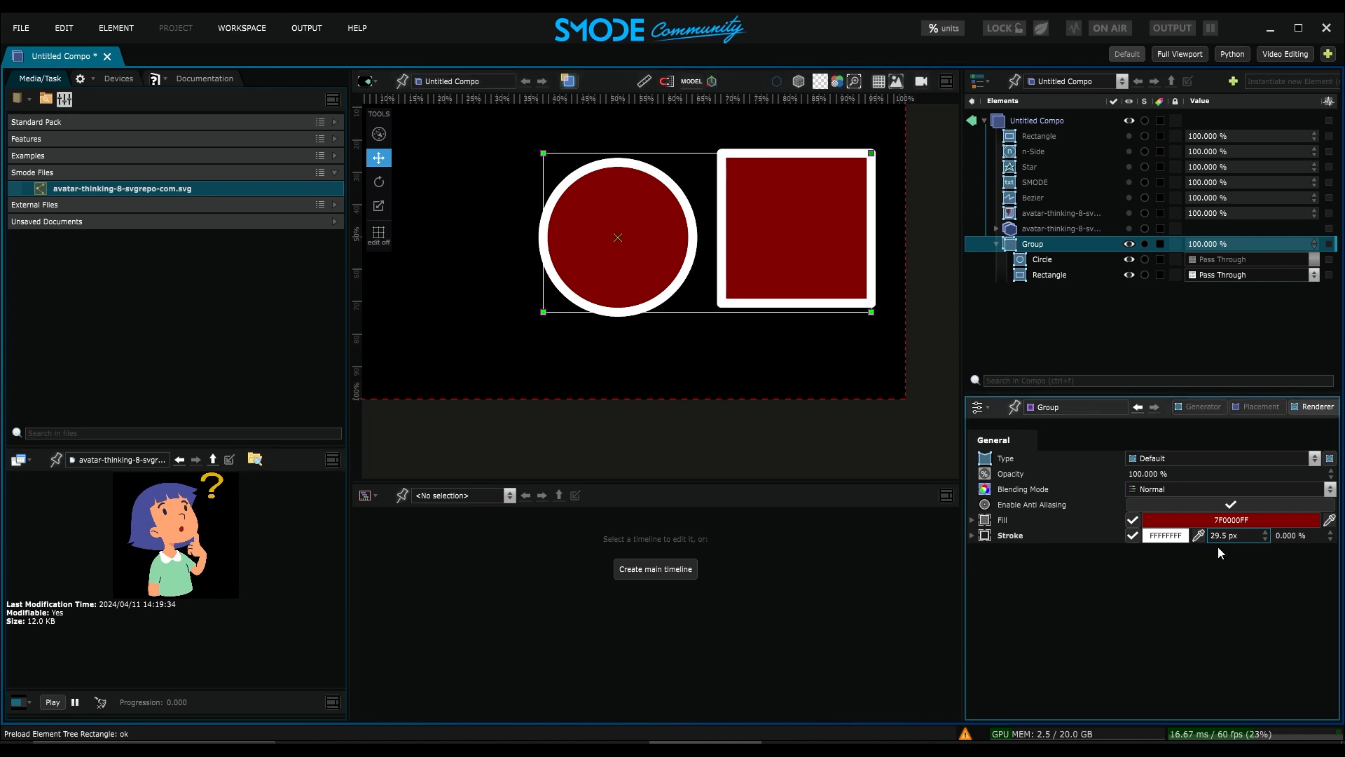
mouse_move(1288, 537)
left_mouse_down()
mouse_move(1223, 537)
mouse_move(1340, 537)
mouse_move(1173, 537)
left_mouse_up()
- Move the Group's Rectangle so that it overlaps the lower-right part of the circle
left_click(1045, 276)
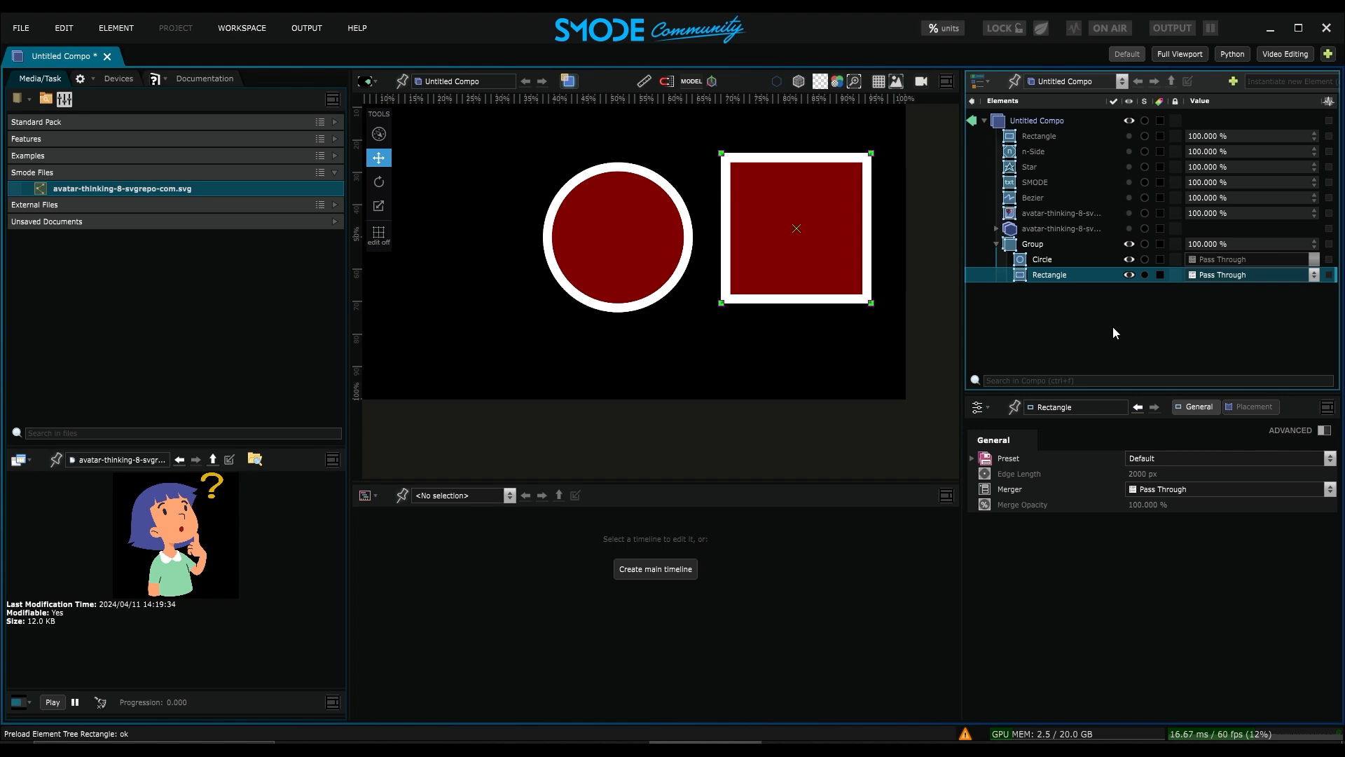
left_click(1020, 490)
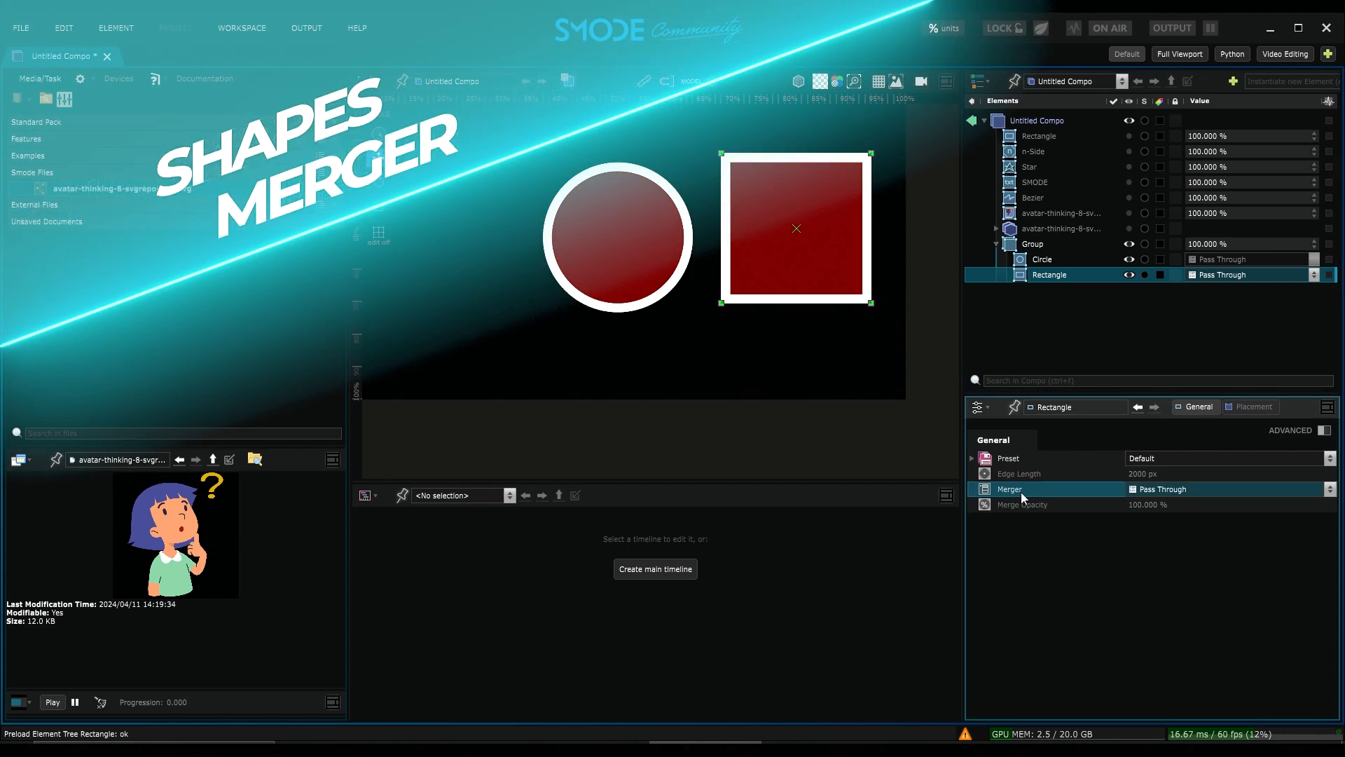
left_click_drag(797, 229, 811, 227)
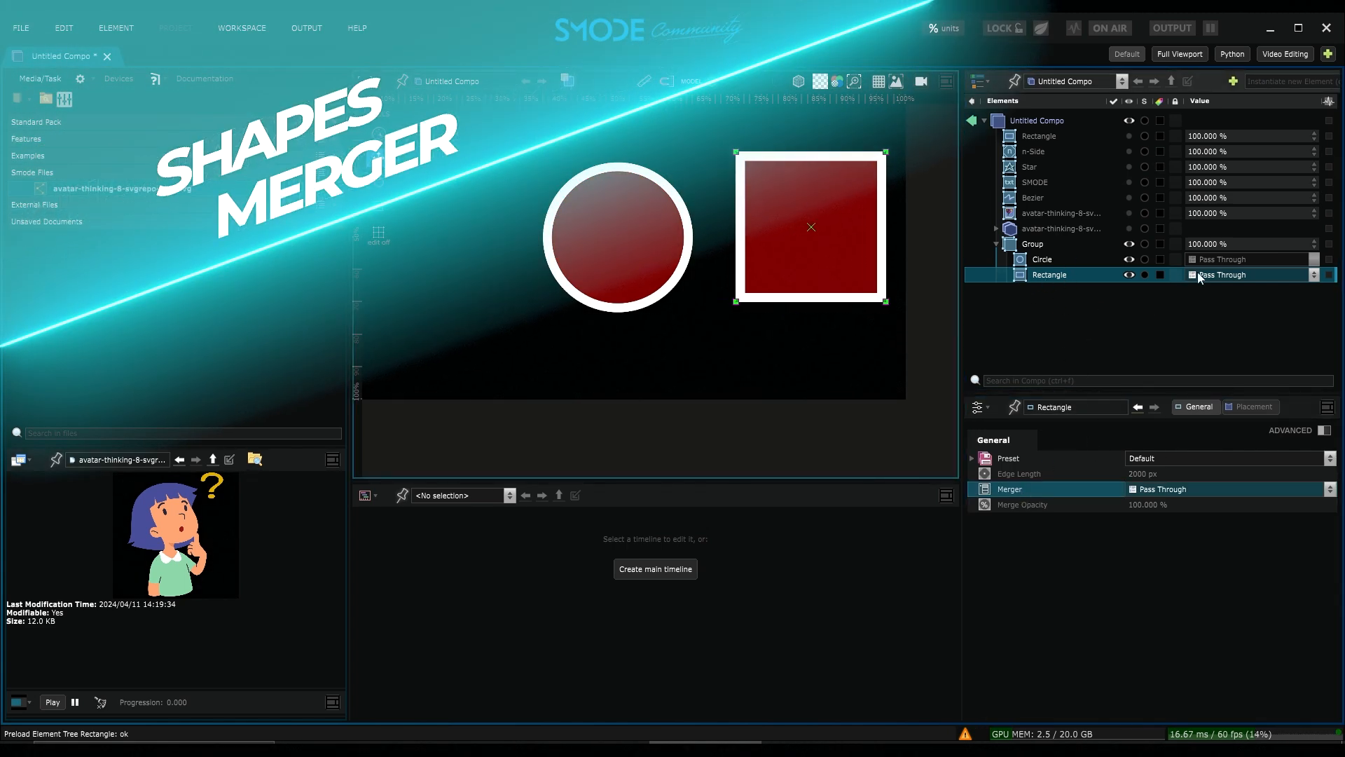
left_click(1233, 275)
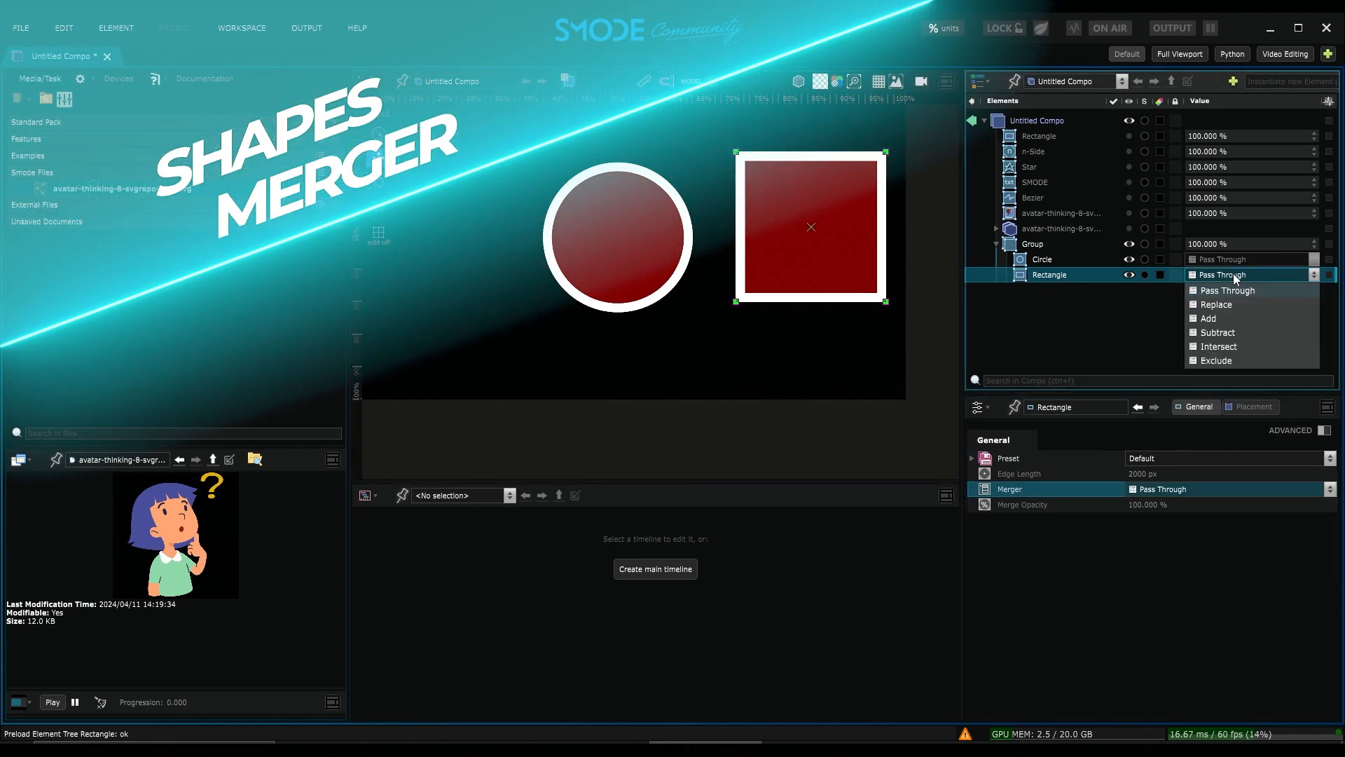
left_click(863, 236)
left_click_drag(862, 235, 729, 291)
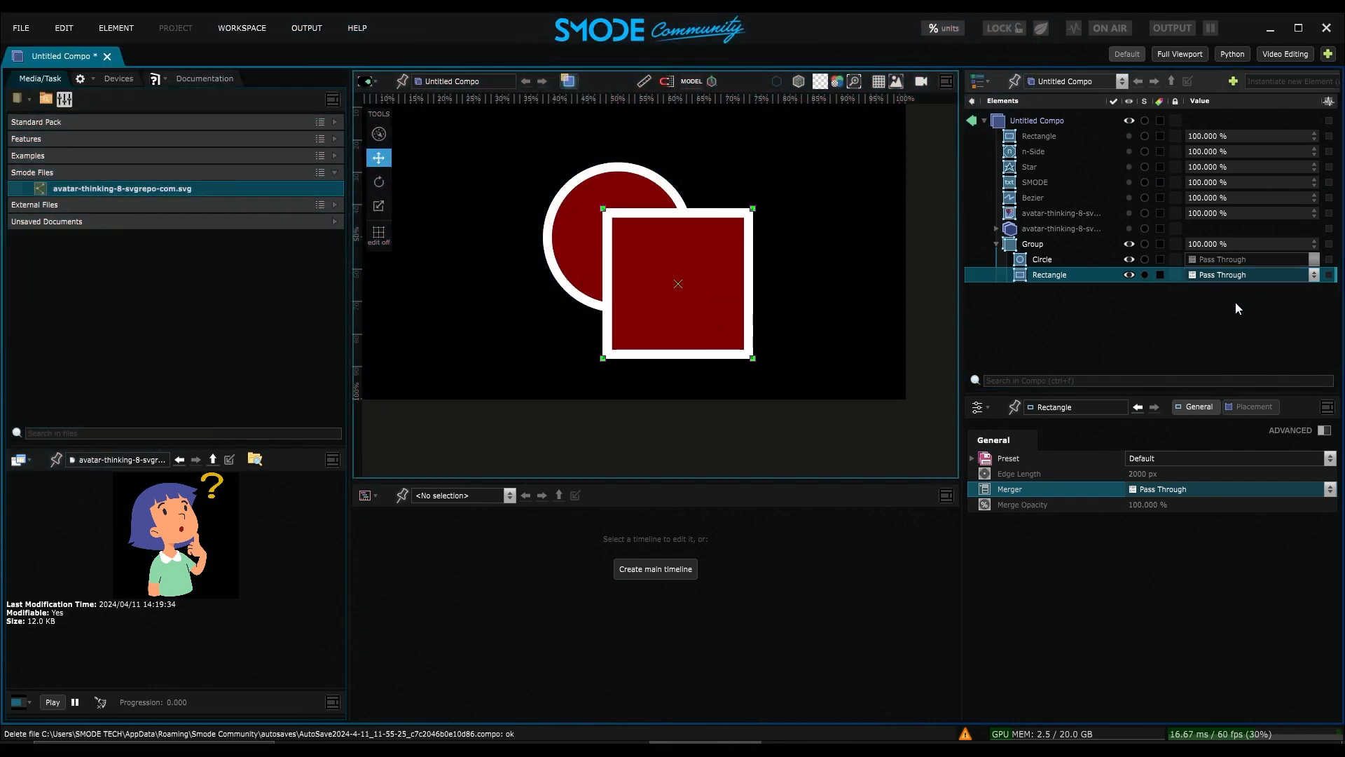
- Set the Rectangle's merger to Replace and toggle the Rectangle's visibility off and on to compare the effect
left_click(1241, 276)
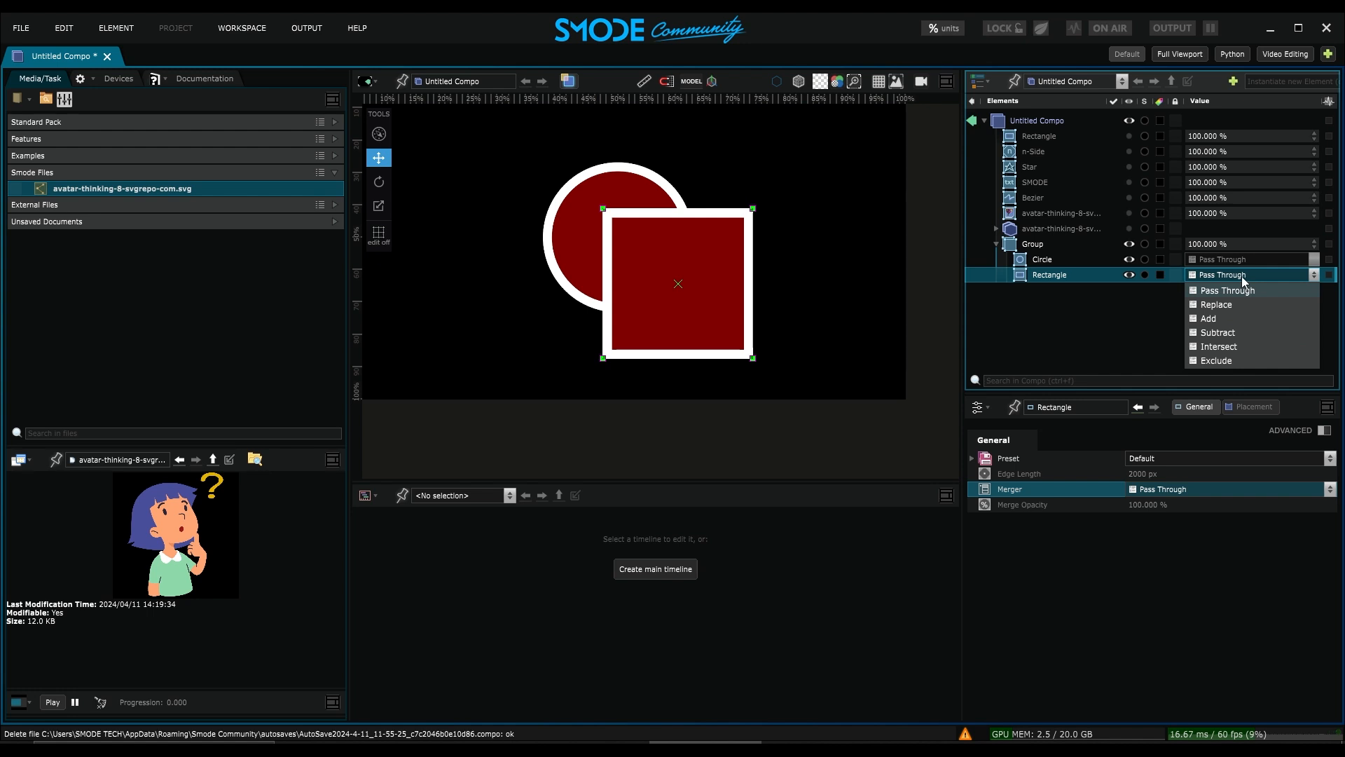
left_click(1217, 304)
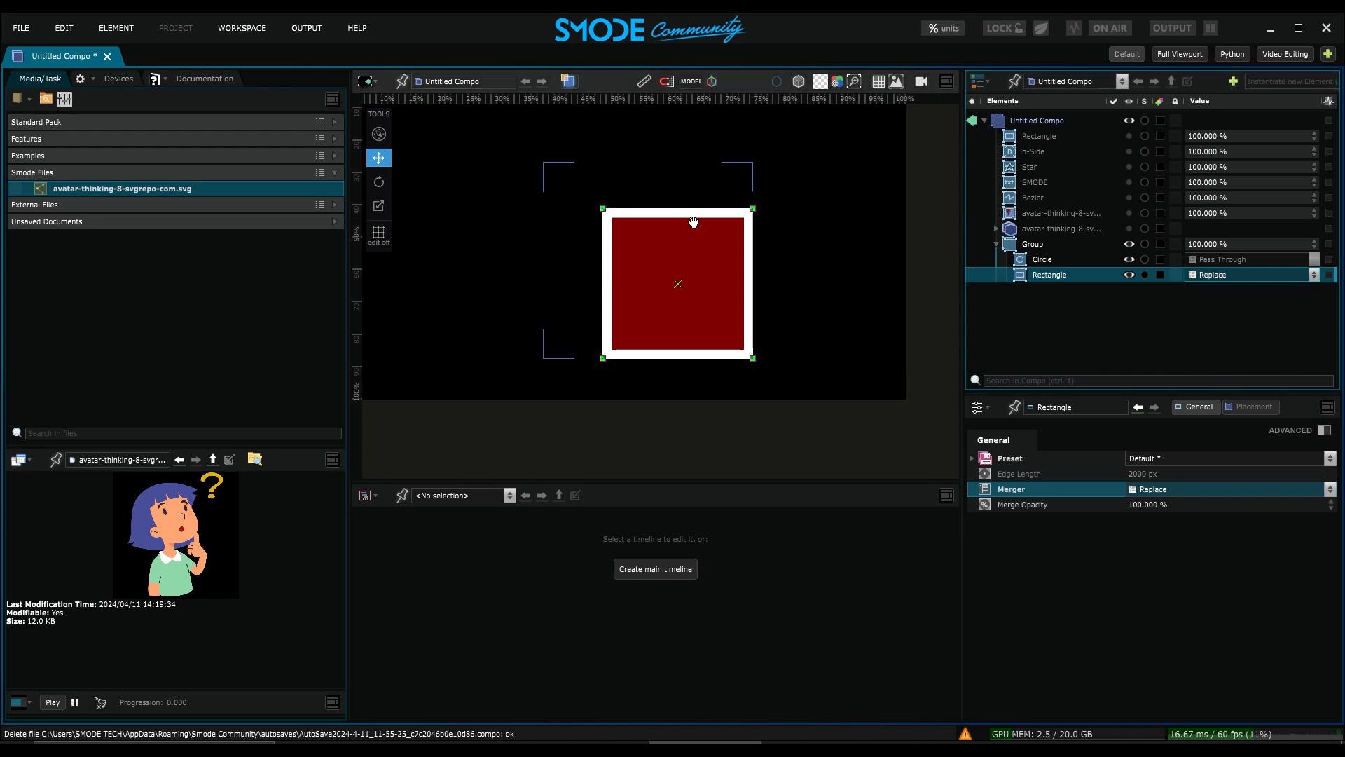
left_click(1130, 273)
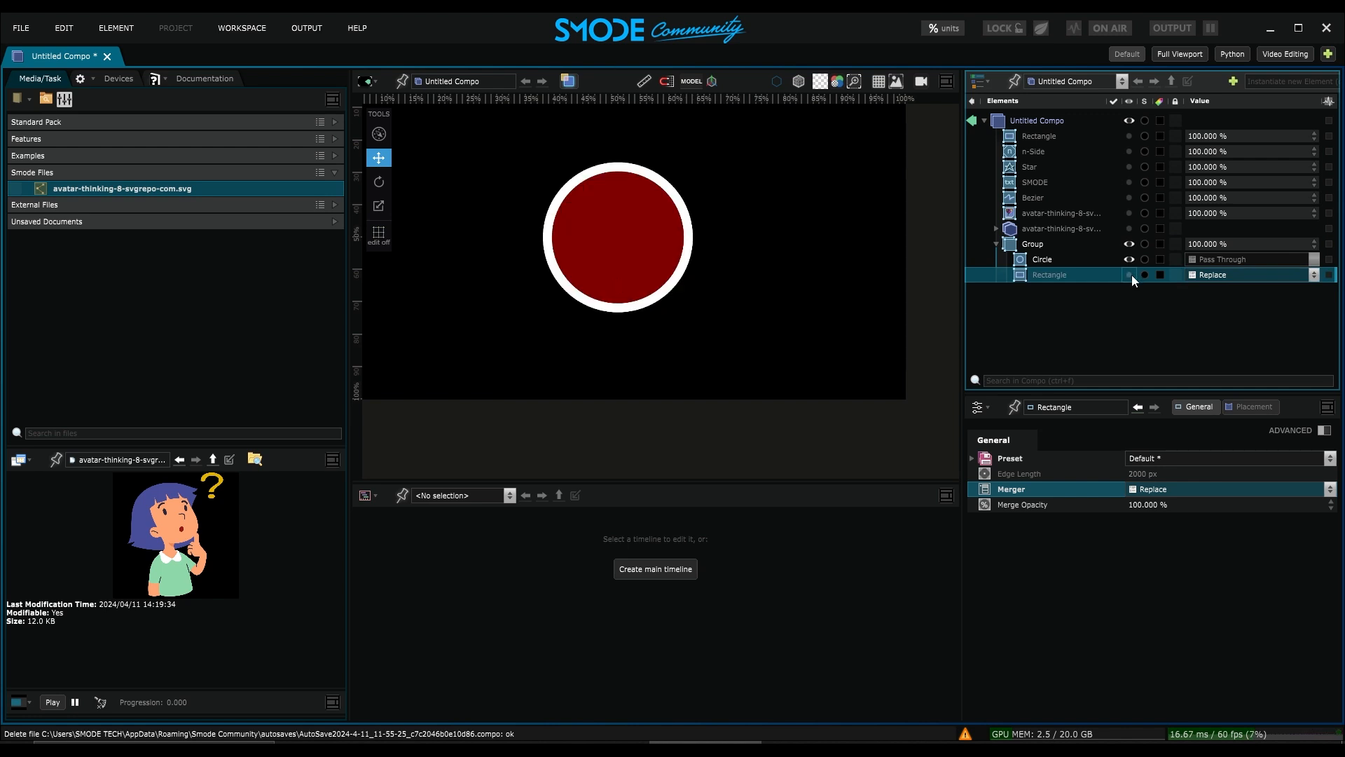
left_click(1131, 274)
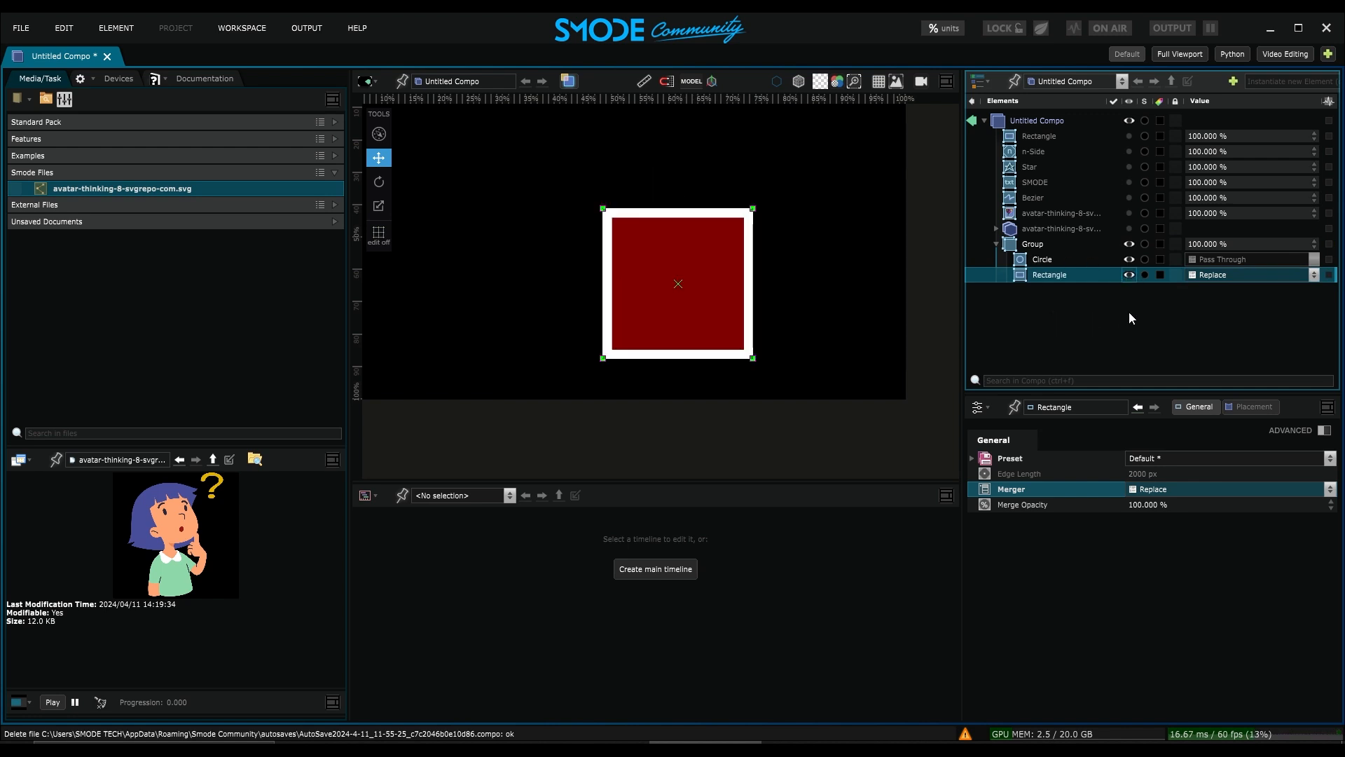
- Set the Rectangle's merger to Add and shift the Rectangle slightly down and to the right over the circle
left_click(1200, 277)
left_click(1199, 321)
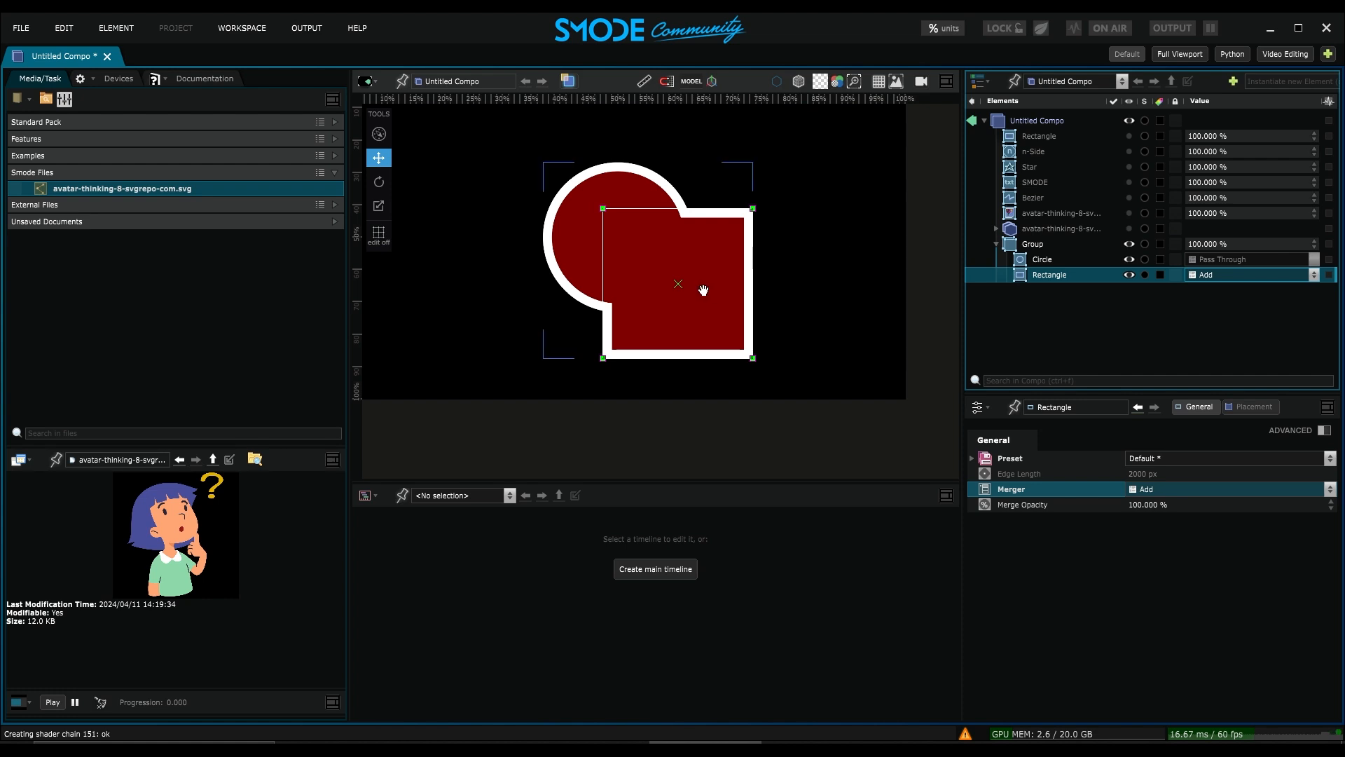
mouse_move(704, 289)
left_mouse_down()
mouse_move(724, 300)
mouse_move(711, 301)
left_mouse_up()
left_click(845, 259)
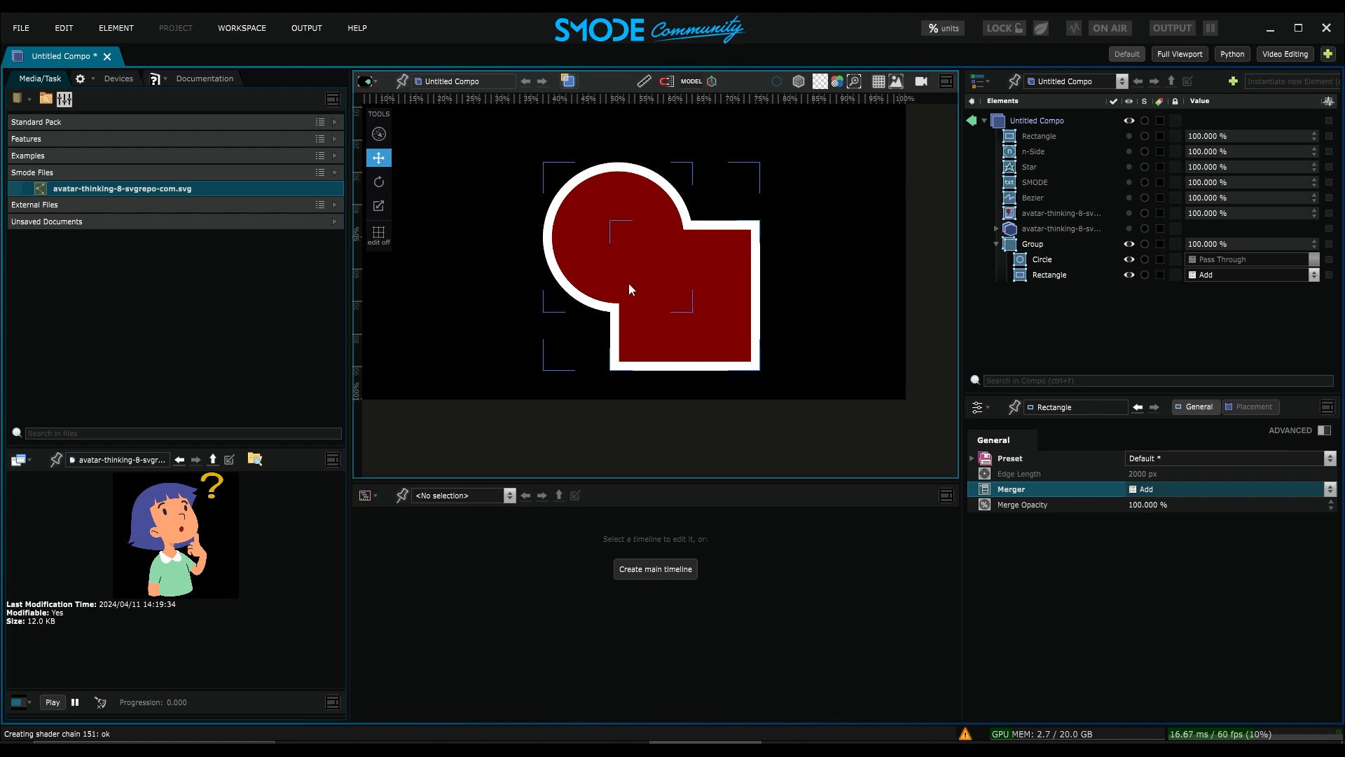
- Try the Subtract, Intersect and Exclude mergers in turn on the Group's Rectangle over the circle
left_click(1206, 275)
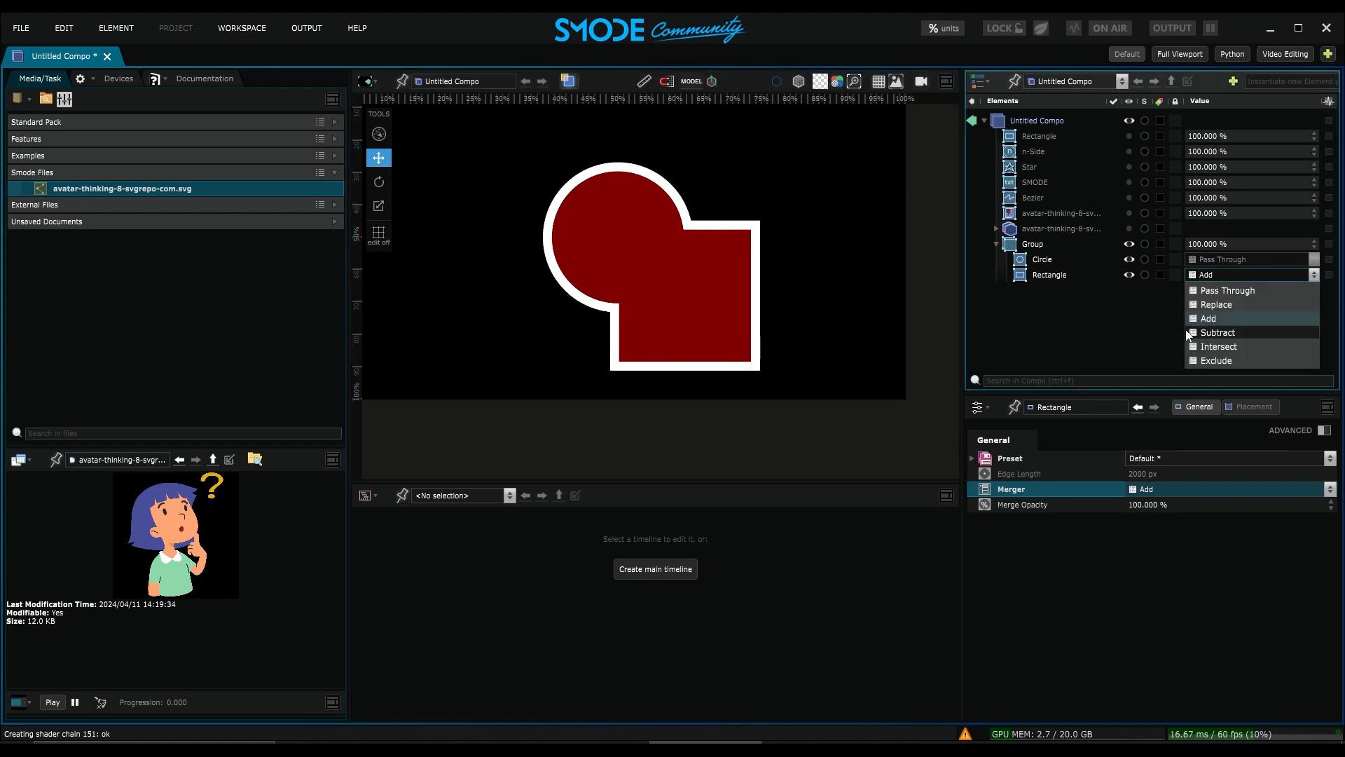
left_click(1208, 335)
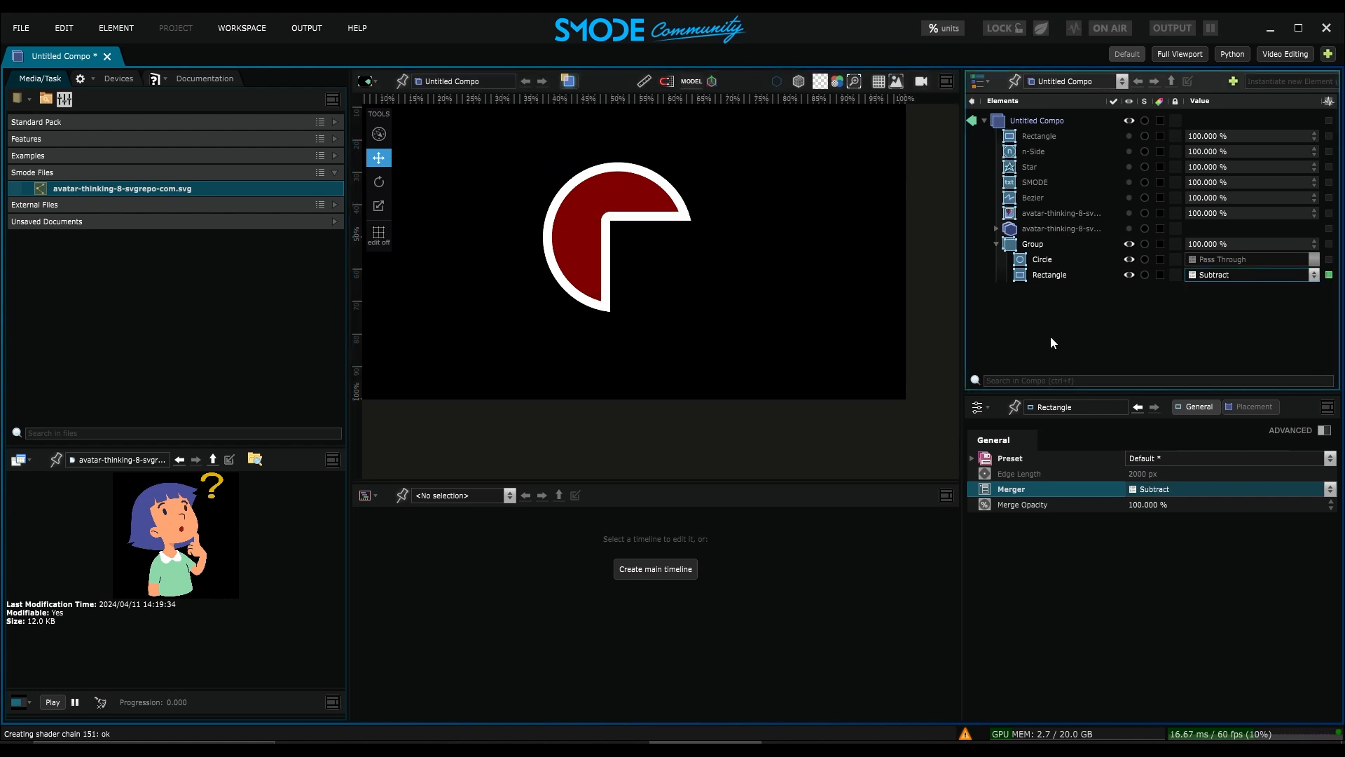
left_click(1196, 276)
left_click(1220, 346)
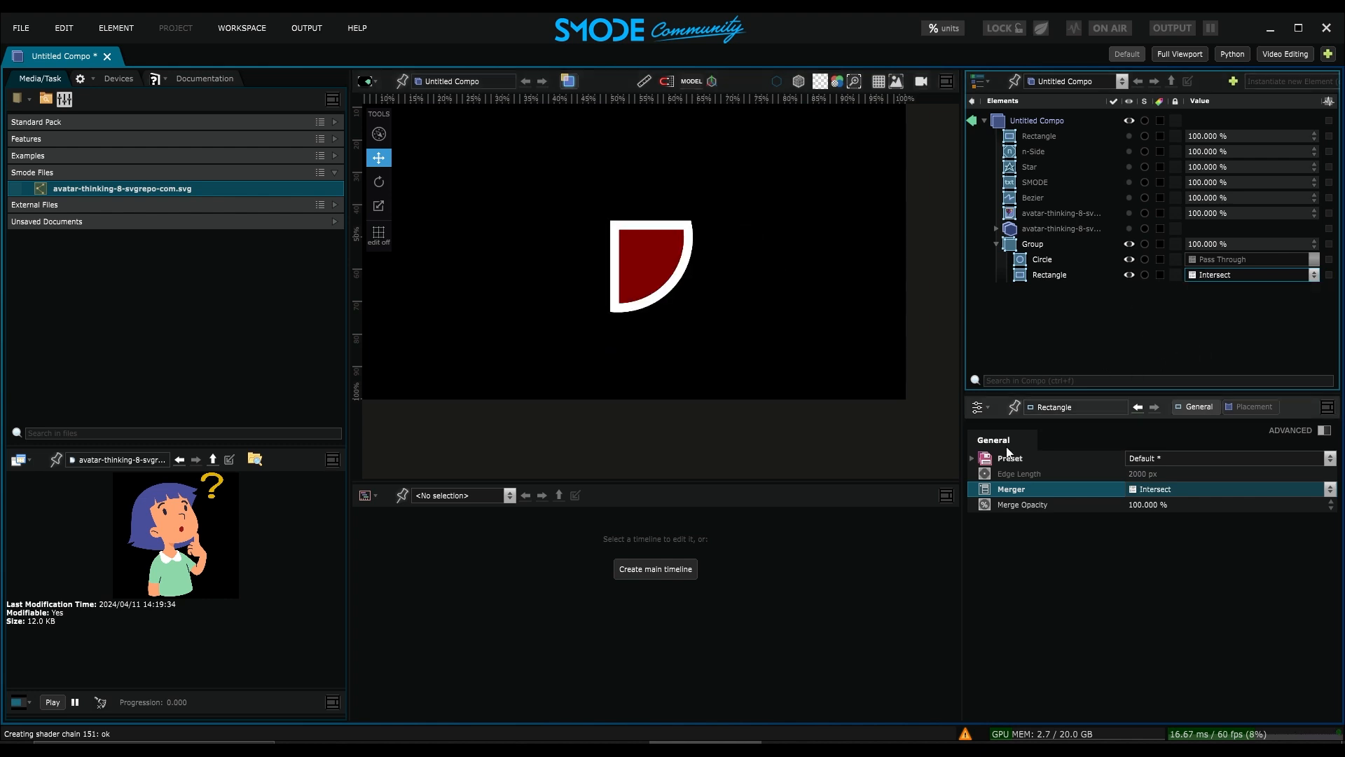
left_click(1226, 276)
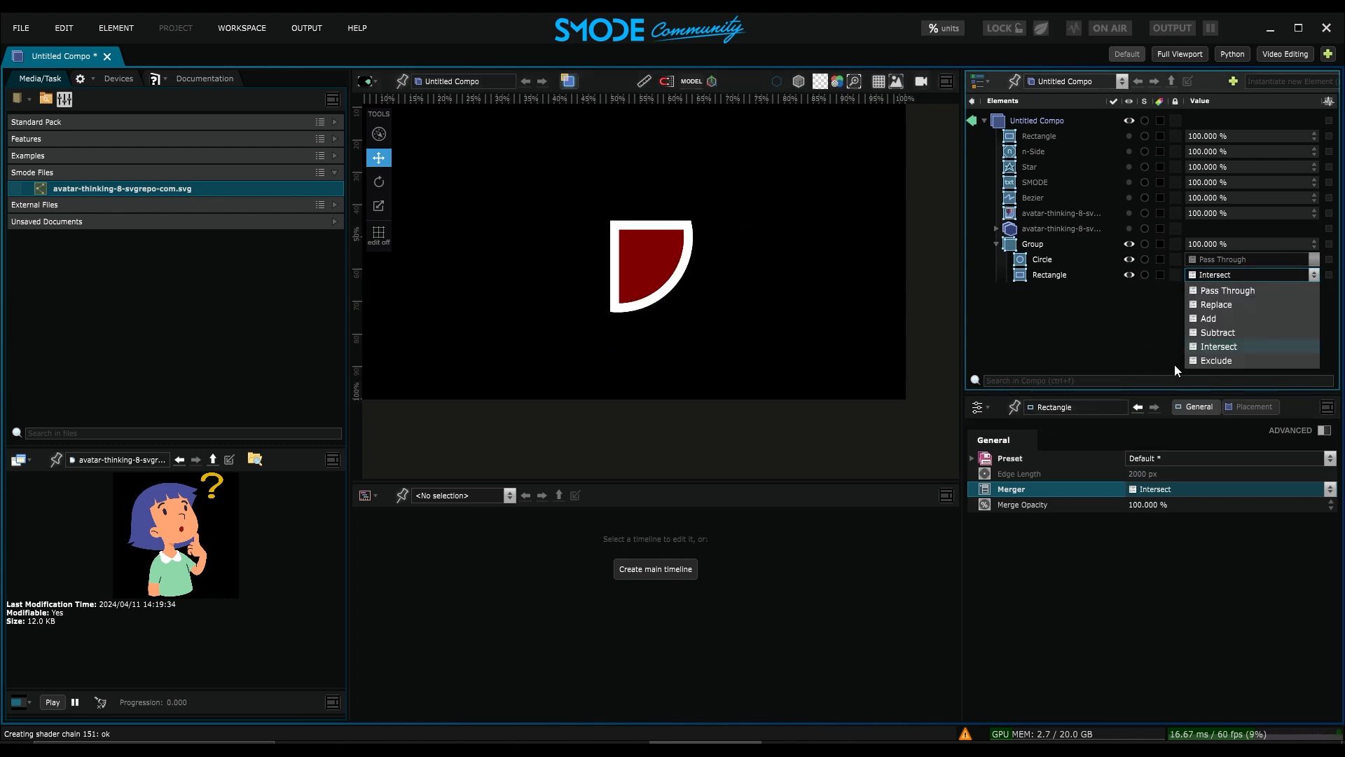
left_click(1191, 361)
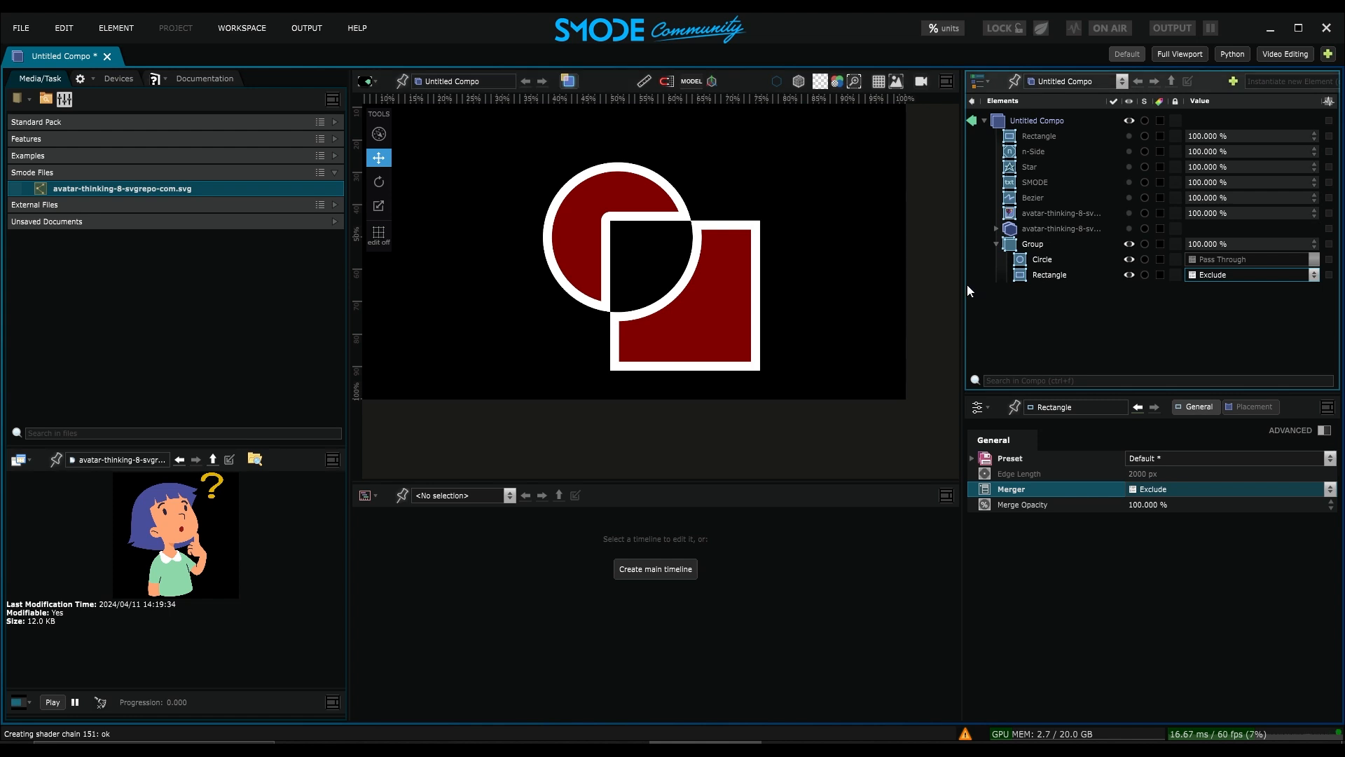
- Widen the element list enough to show the merge opacity values, and set the merger of the Group's Rectangle to Replace
left_click(1030, 503)
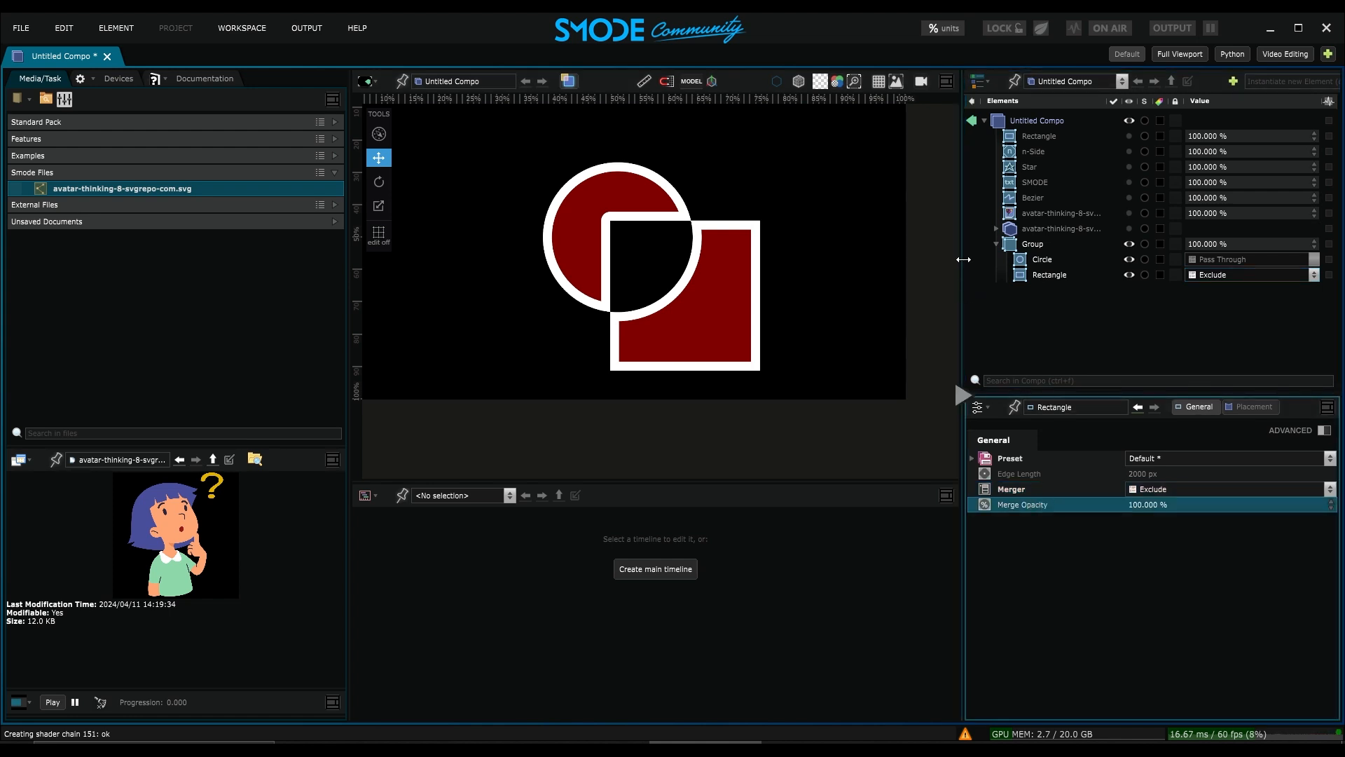
left_click_drag(963, 255, 885, 253)
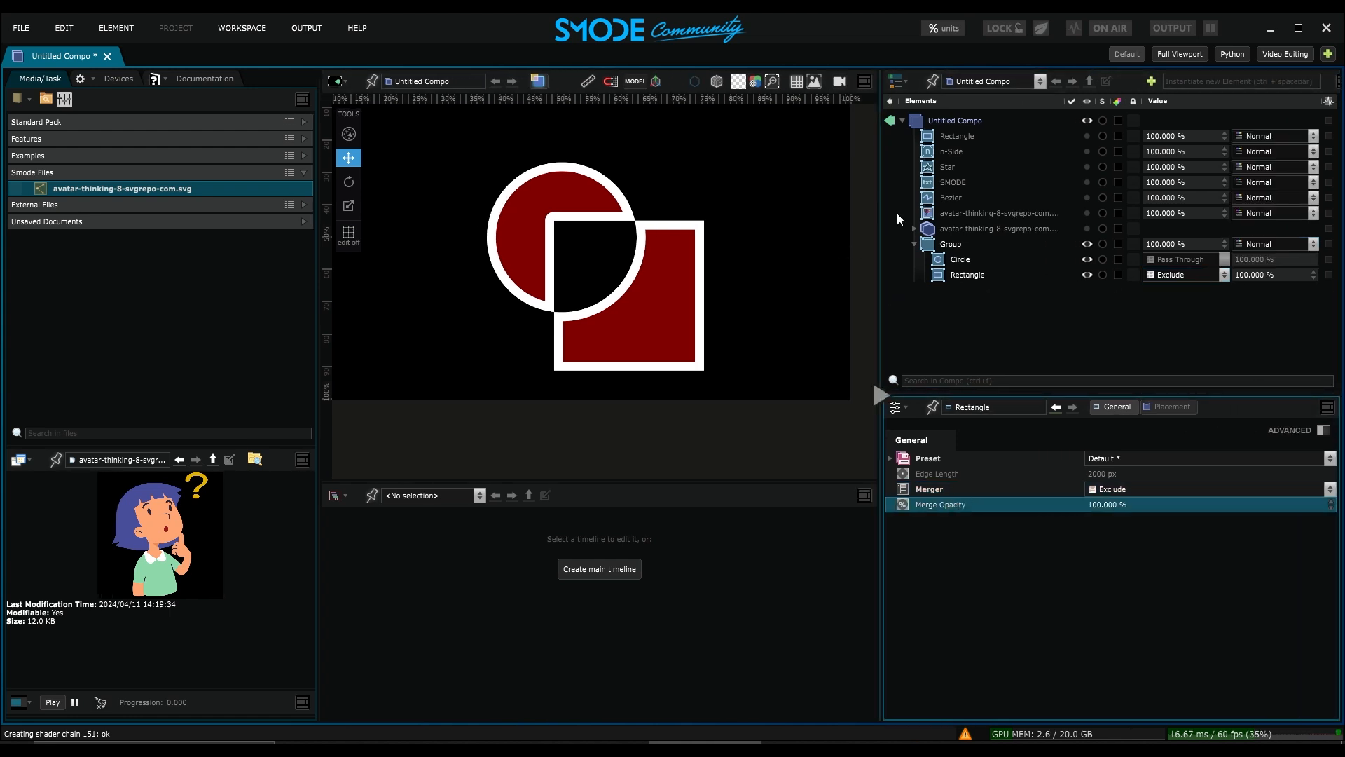
mouse_move(1255, 274)
left_mouse_down()
mouse_move(1184, 275)
mouse_move(1255, 275)
left_mouse_up()
left_click(1202, 273)
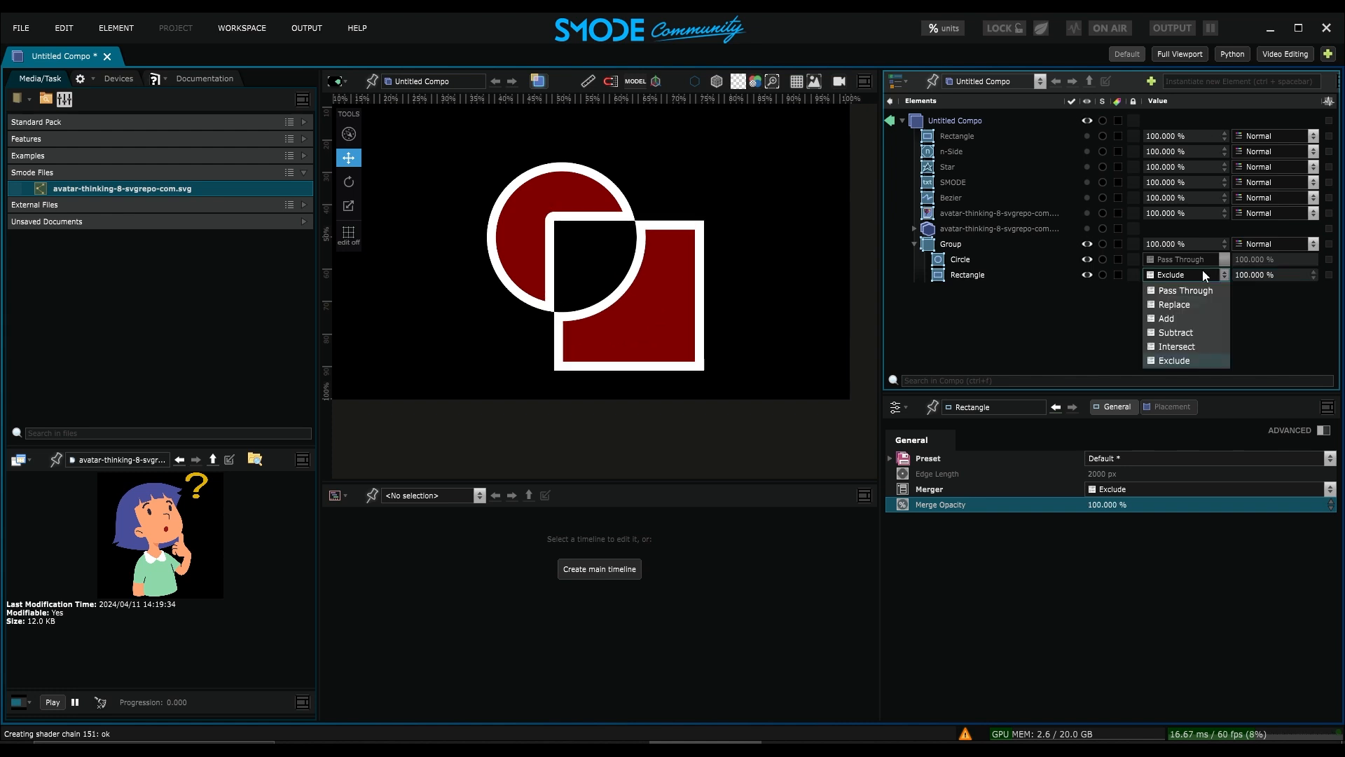
left_click(1158, 305)
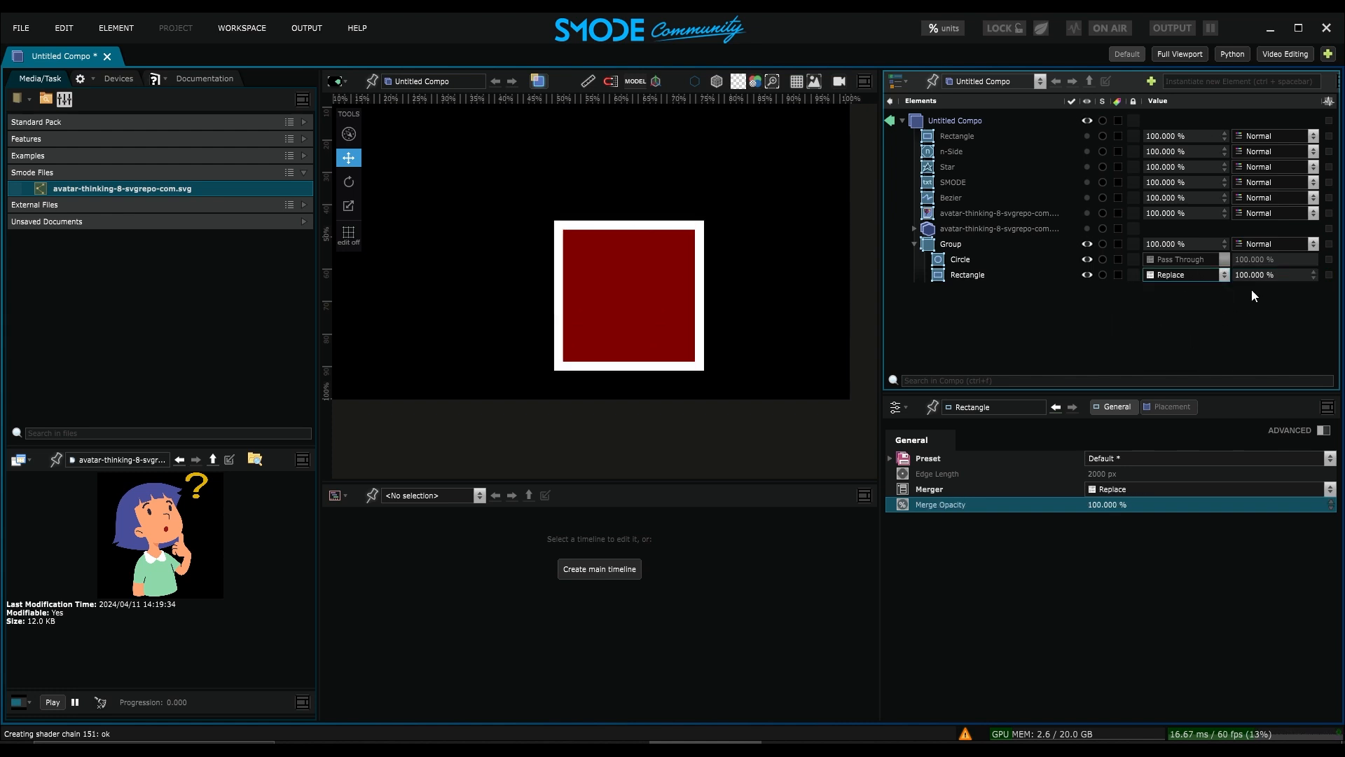